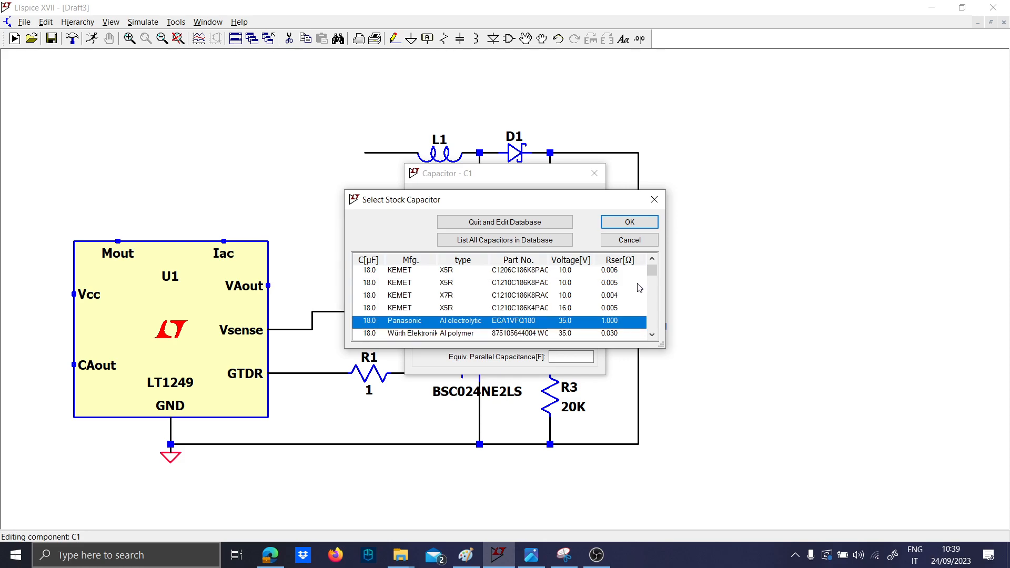
scroll(637, 291, "up", 8)
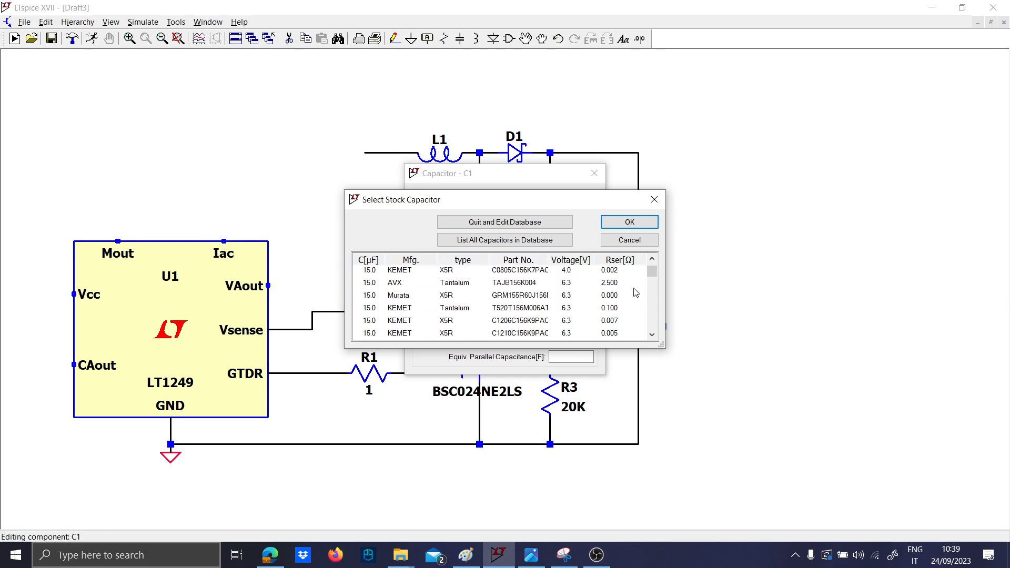
scroll(636, 292, "down", 6)
scroll(666, 307, "down", 10)
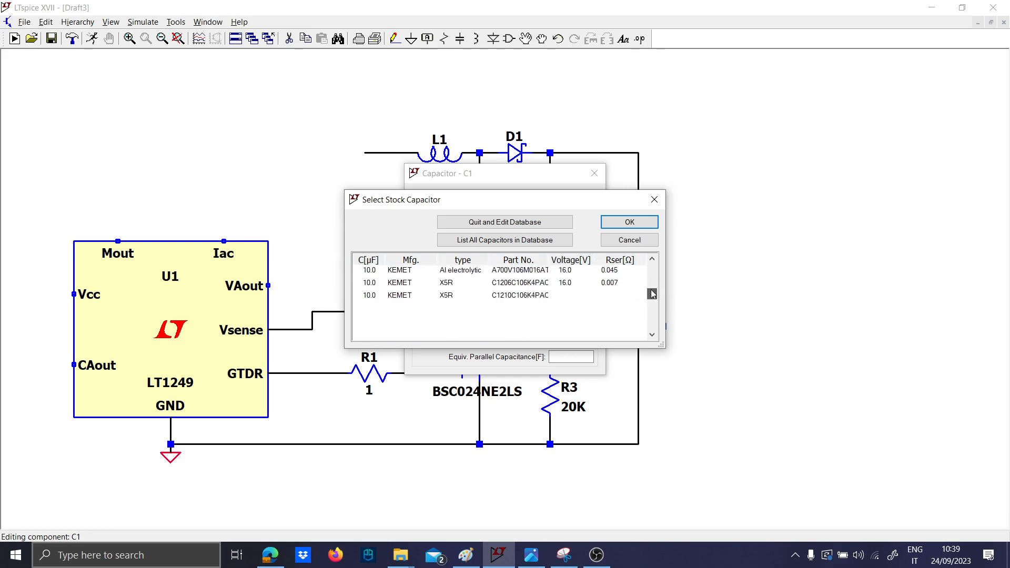
scroll(638, 318, "up", 3)
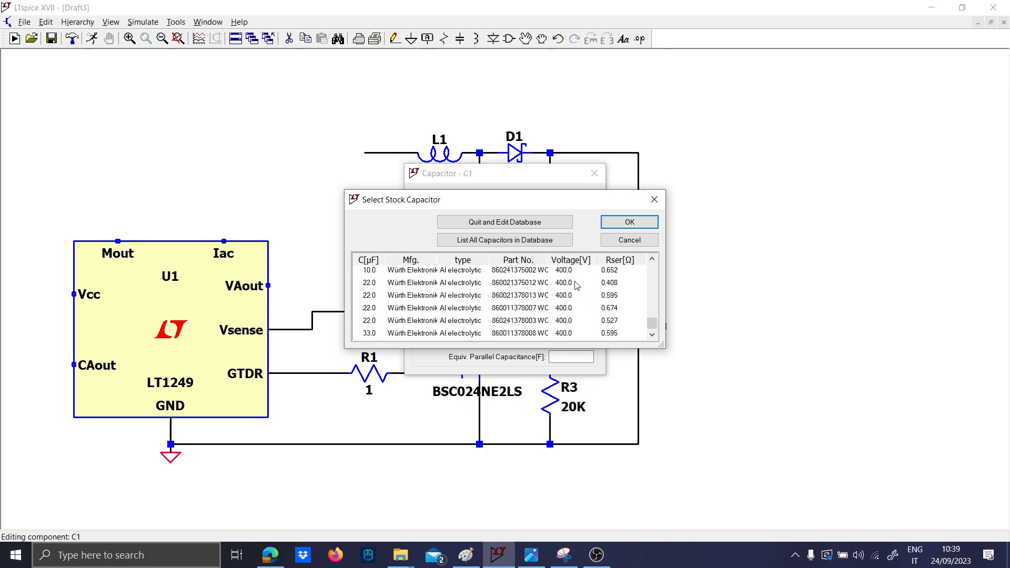
left_click(576, 284)
left_click(630, 222)
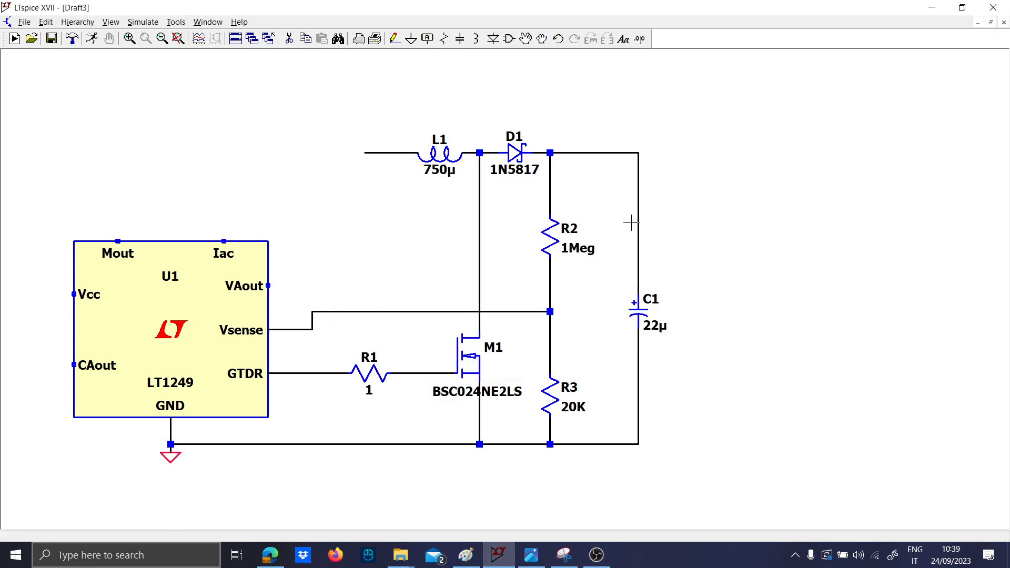
Move the C1 branch with its wiring closer to the R2–R3 divider and check the capacitor's properties
left_click_drag(667, 440, 616, 128)
left_click(615, 312)
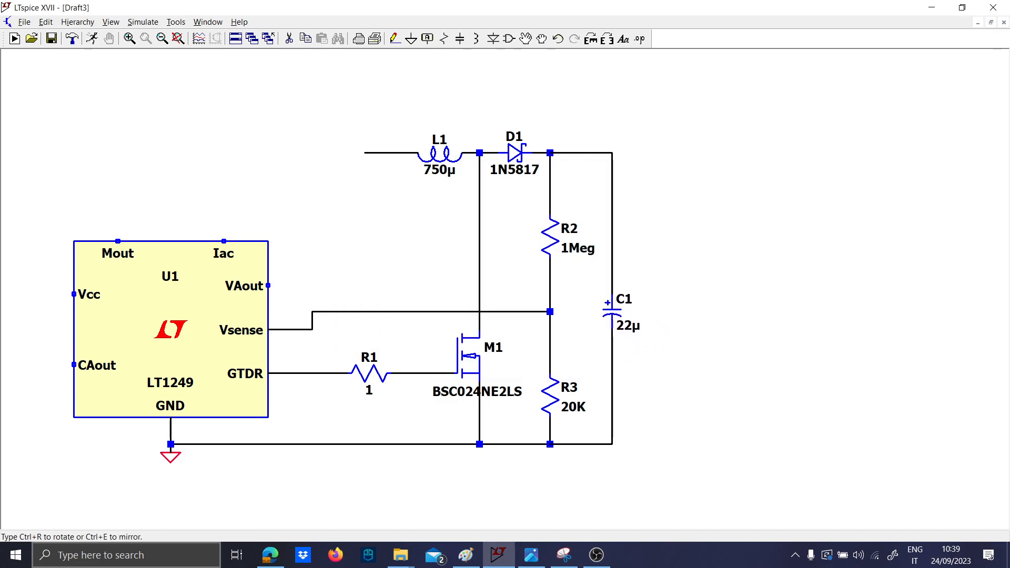
right_click(618, 314)
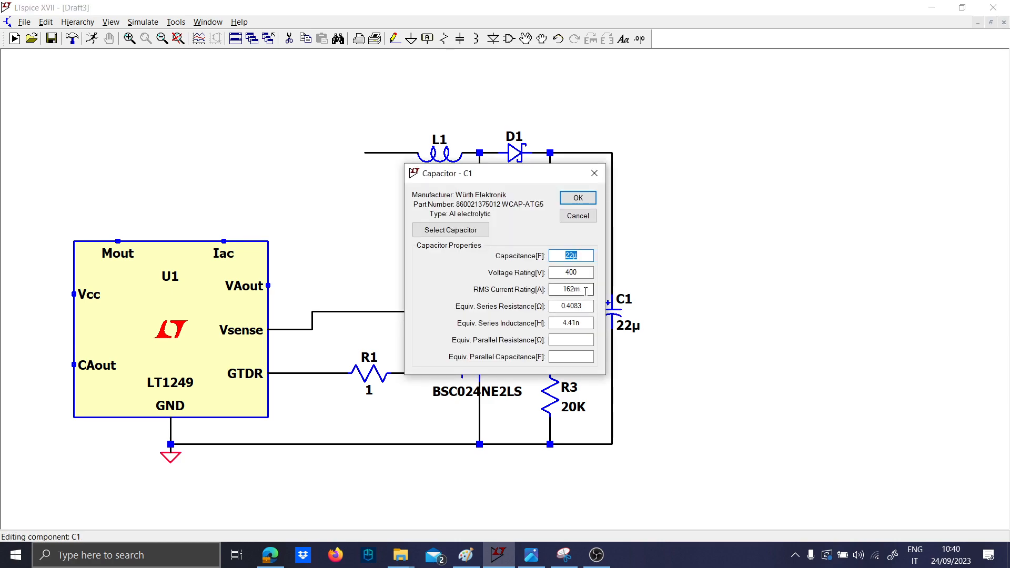
key("Return")
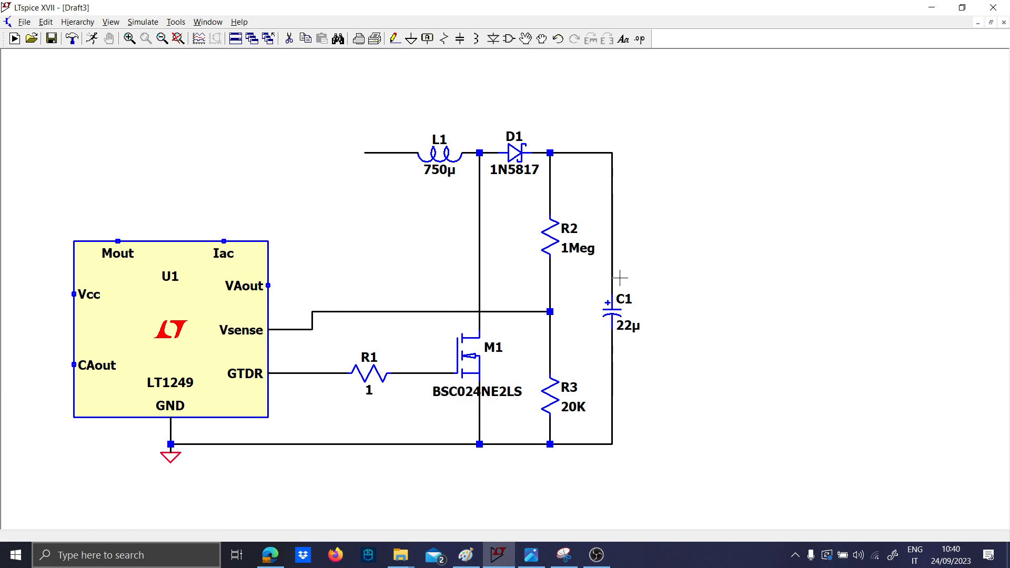
Duplicate C1 twice, placing the two copies in a row beside it at the same height
left_click(613, 314)
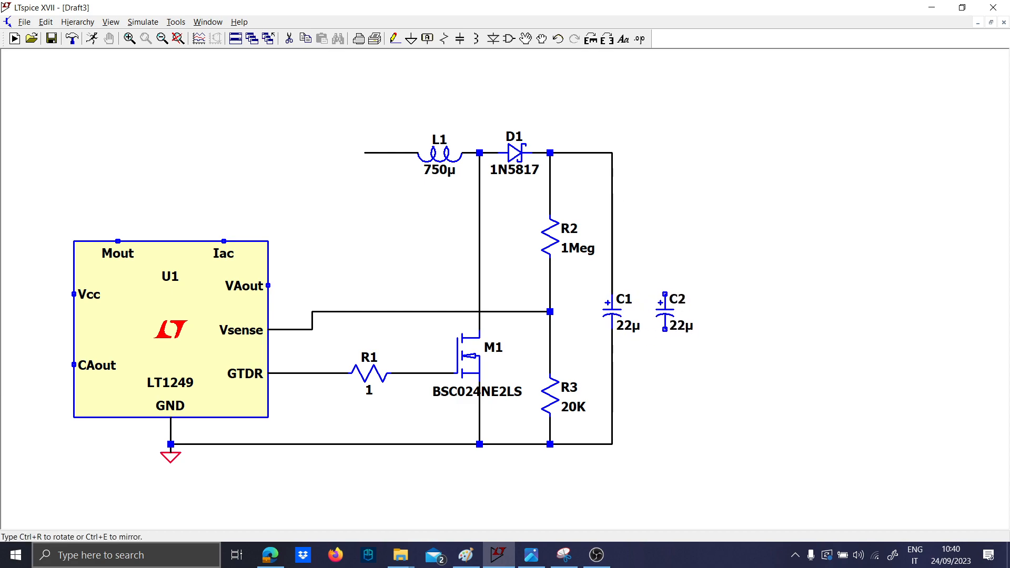
left_click(665, 314)
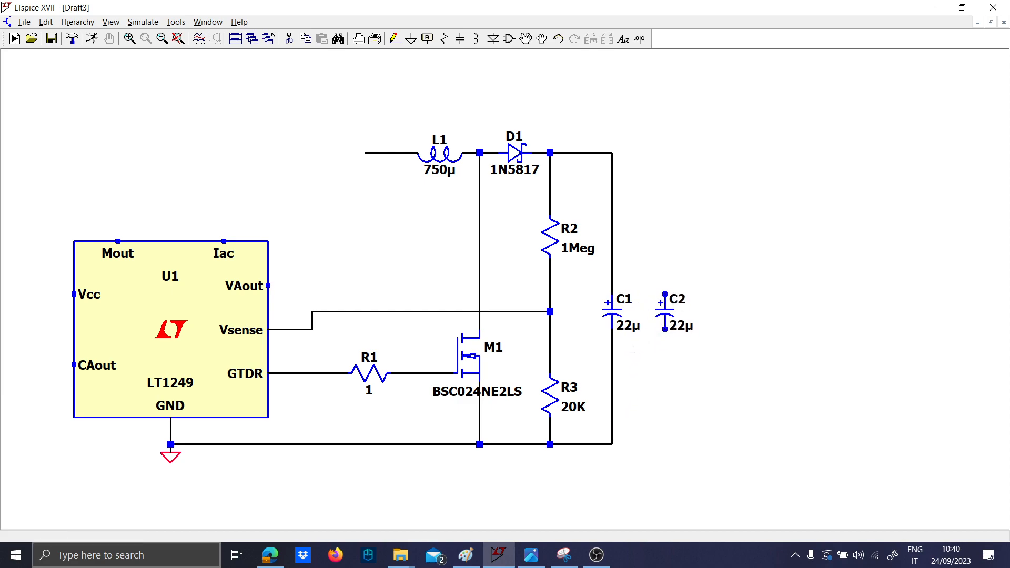
left_click(667, 315)
left_click(711, 316)
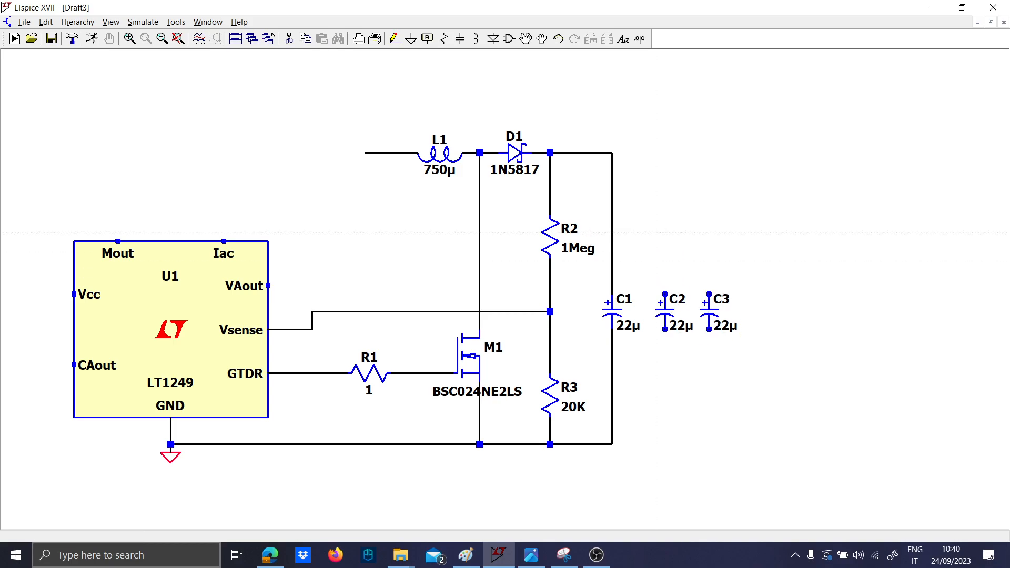
Wire C2 and C3 in parallel with C1 between the output rail and the ground rail
left_click(612, 152)
left_click(665, 152)
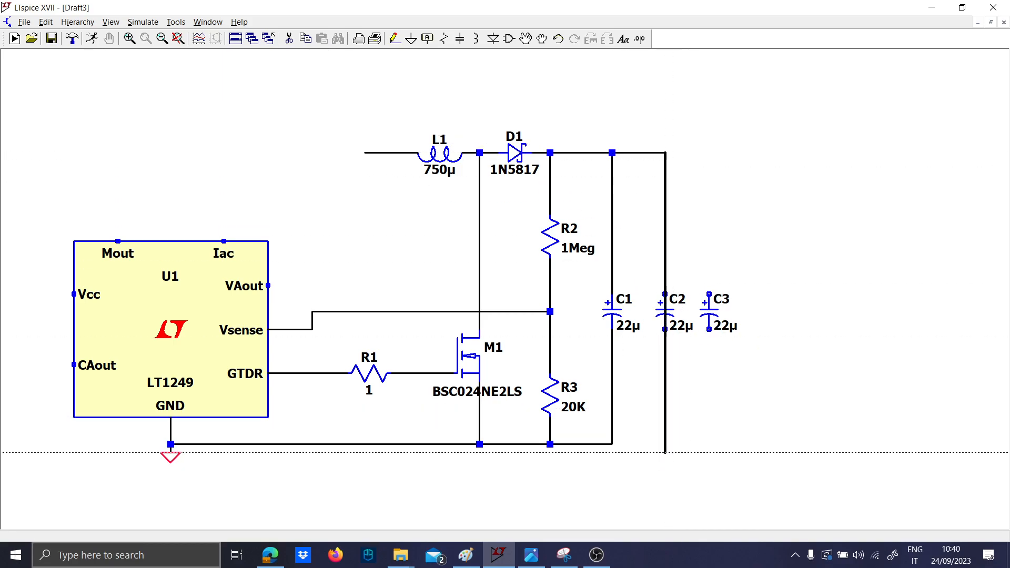
left_click(665, 443)
left_click(612, 443)
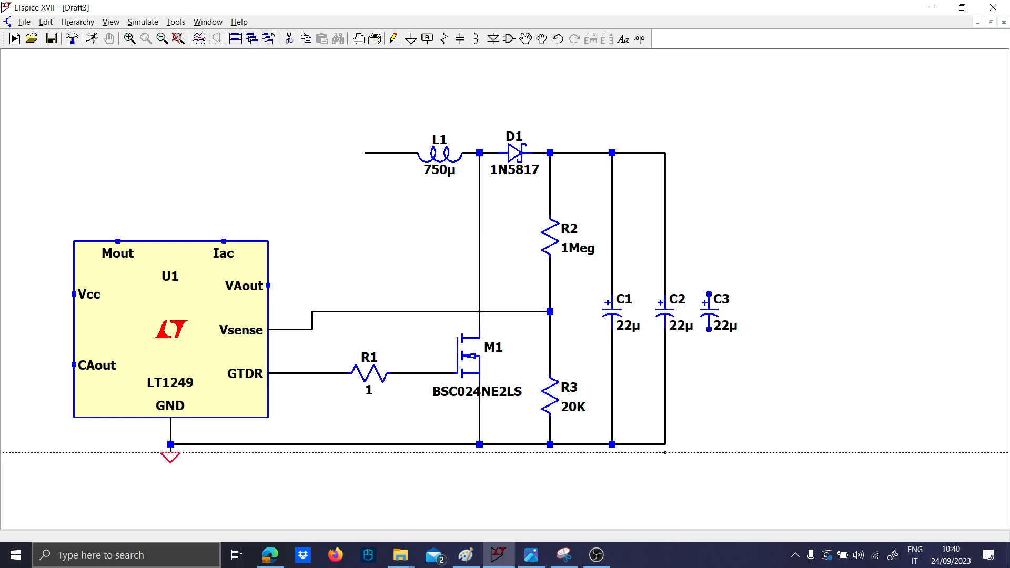
left_click(708, 443)
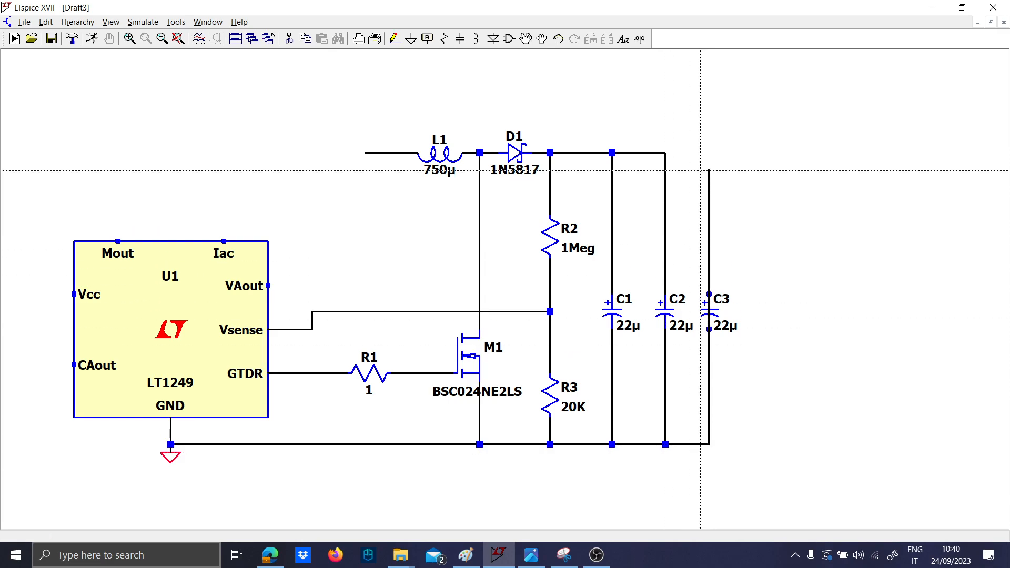
left_click(665, 152)
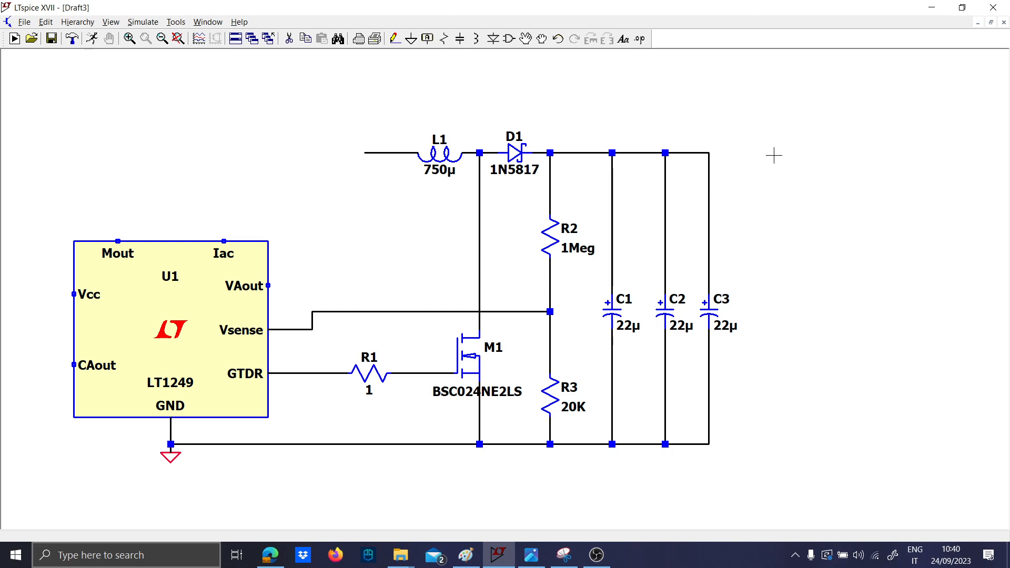
Draw a load branch beyond C3, connecting the output rail to the ground rail
key("F3")
left_click(708, 153)
left_click(770, 444)
left_click(708, 444)
key("Escape")
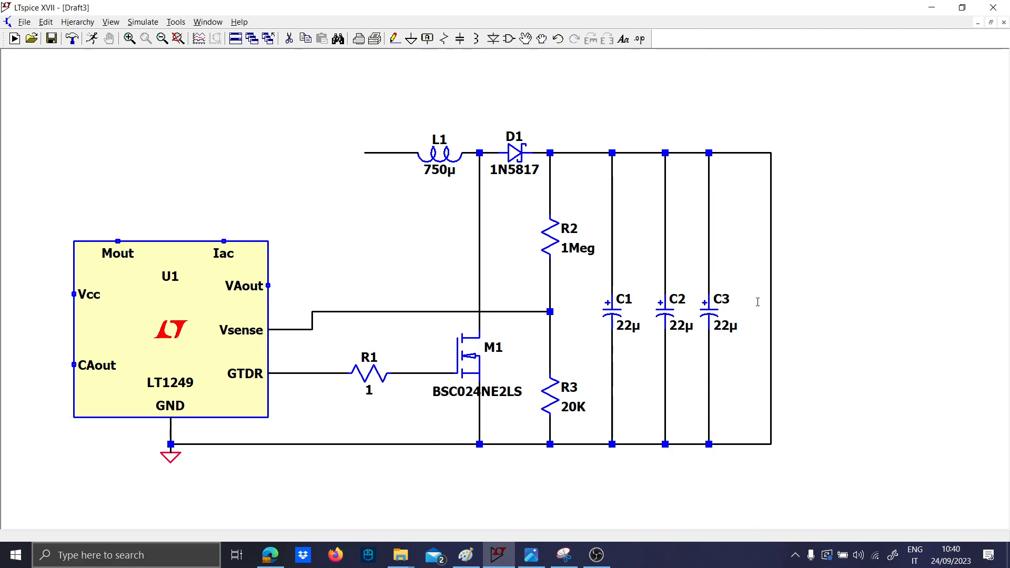
Insert a resistor in the new load branch and set its value to 2K
key("r")
left_click(770, 299)
key("Escape")
right_click(788, 311)
type("2K")
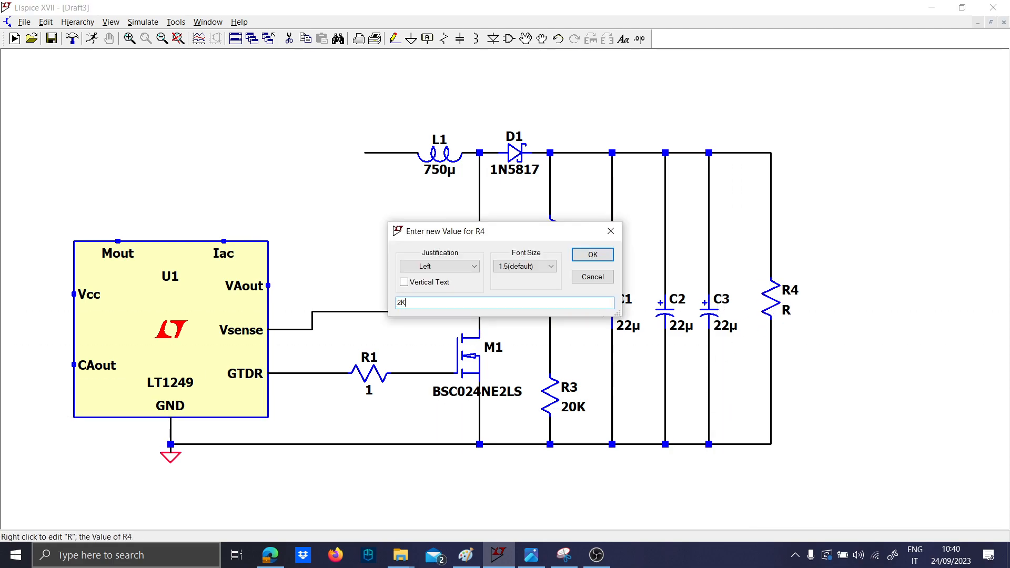
key("Return")
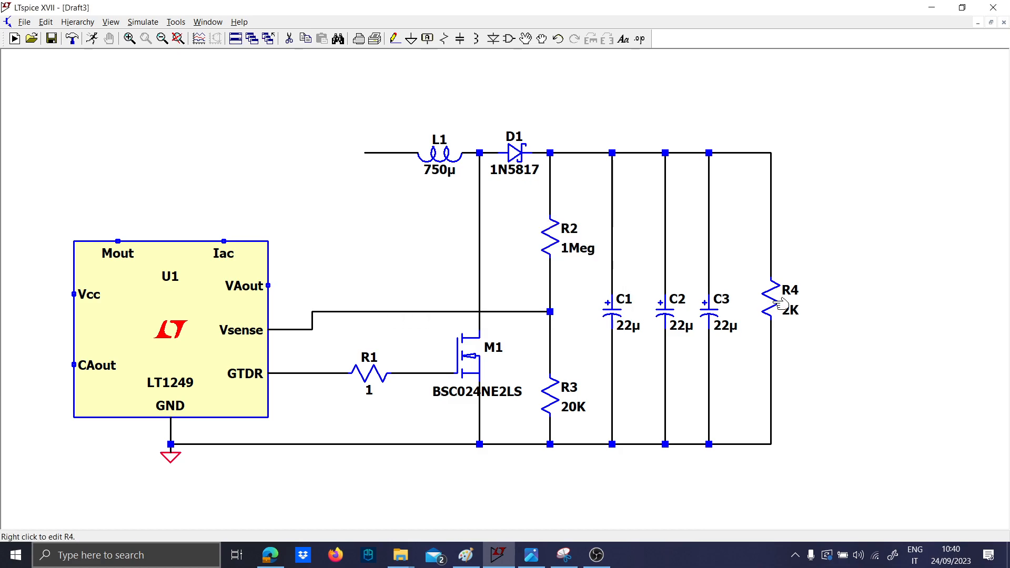
Attach a net label "out", rotated to read vertically, to the output rail above C1
key("n")
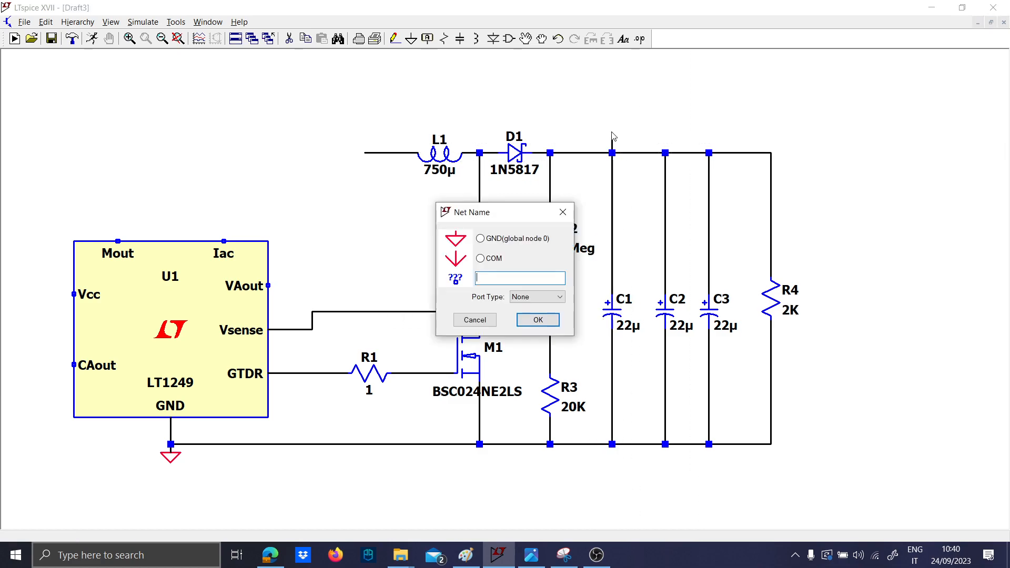
key("Caps_Lock")
type("out")
key("Return")
key("ctrl+r")
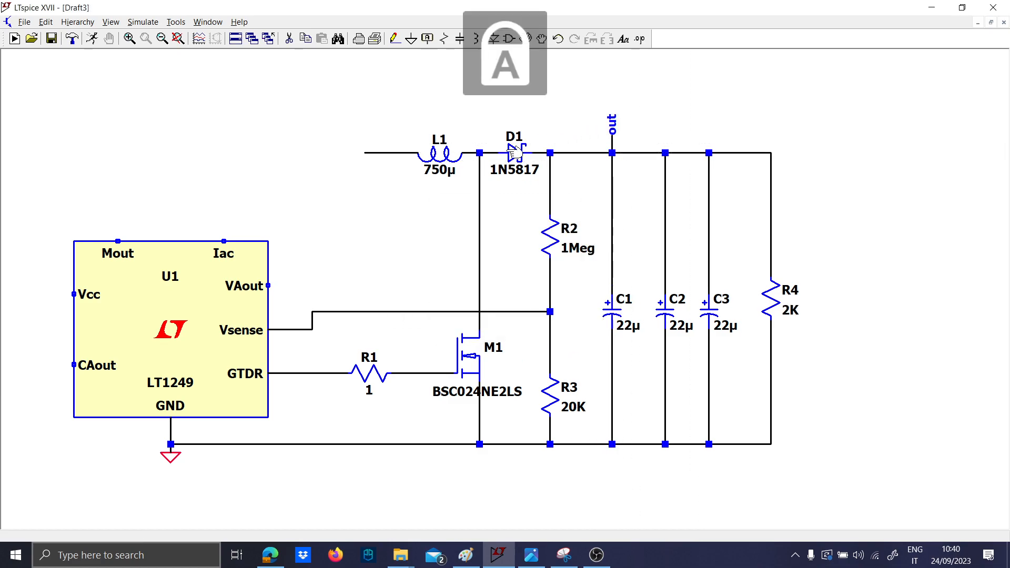
left_click(612, 136)
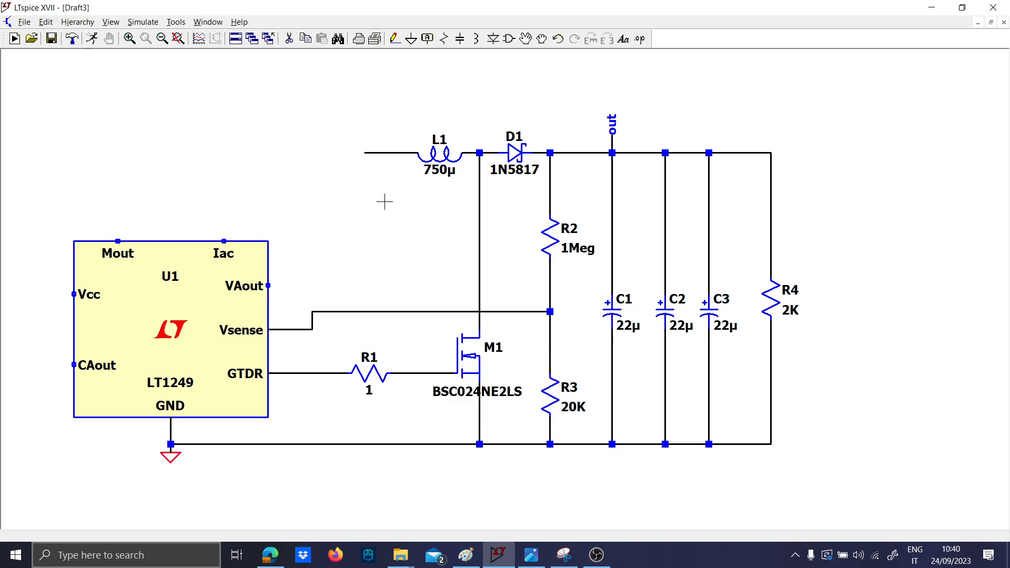
Wire the VAout pin through a loop above the Vsense line and connect it to that line
key("F3")
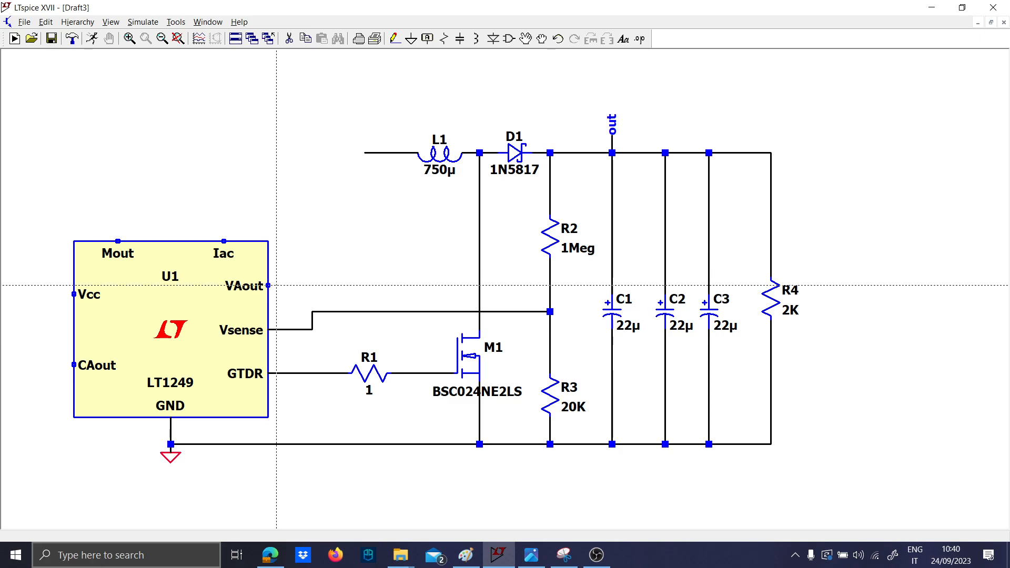
left_click(268, 285)
right_click(294, 285)
left_click(461, 311)
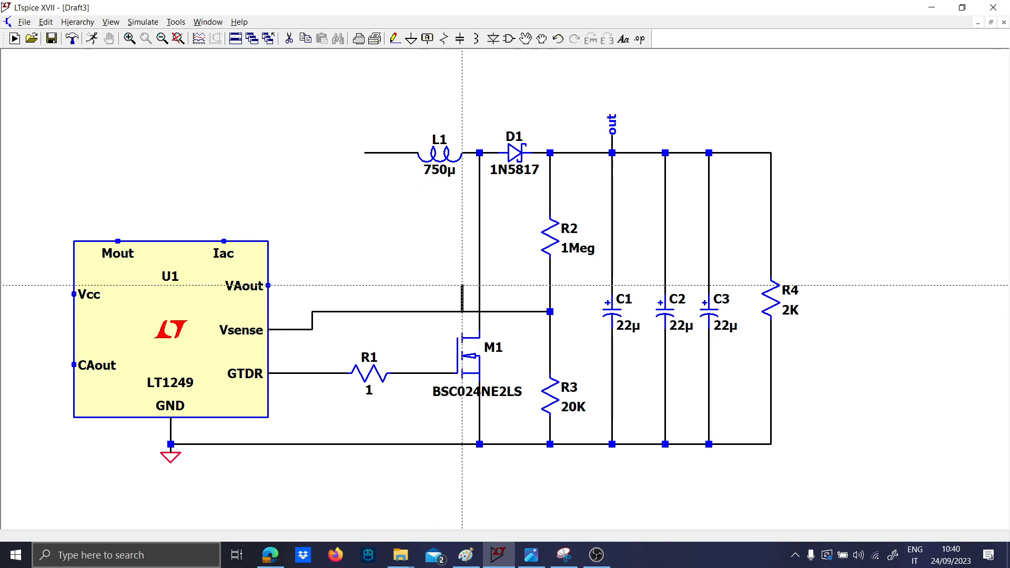
left_click(461, 223)
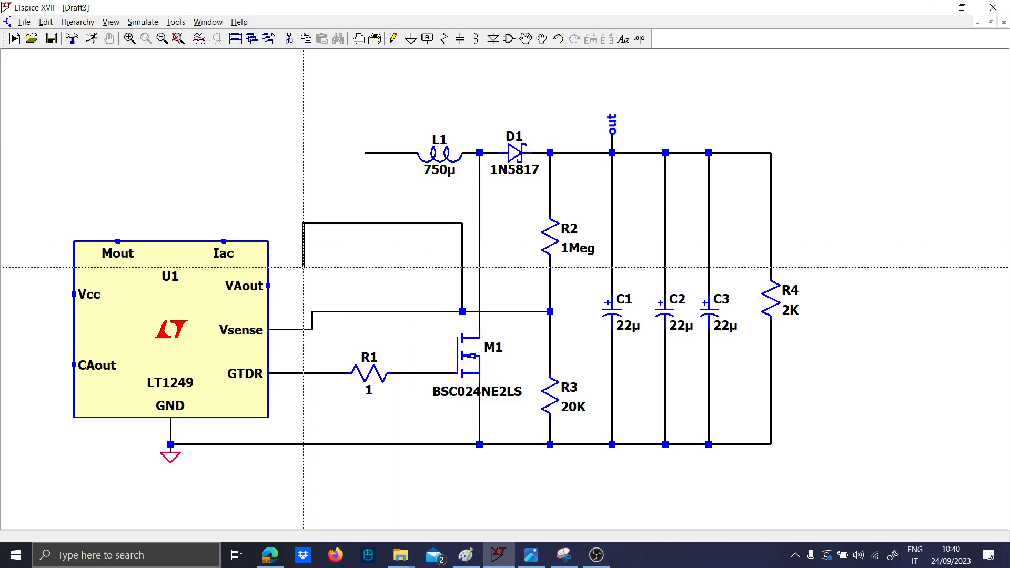
left_click(302, 285)
left_click(268, 285)
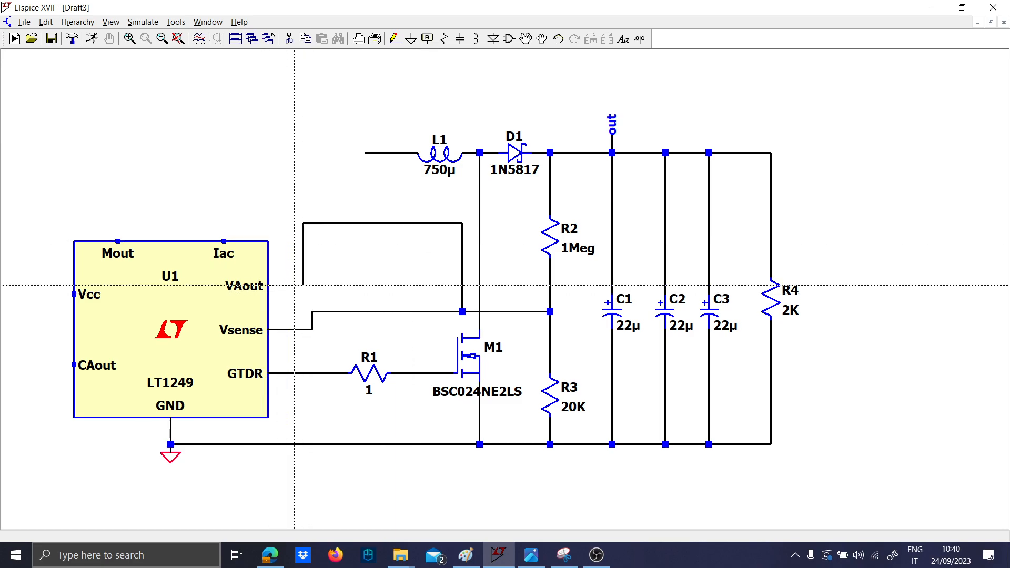
Try to reroute the VAout loop with a lower horizontal wire and a short vertical link to the Vsense line
left_click(303, 285)
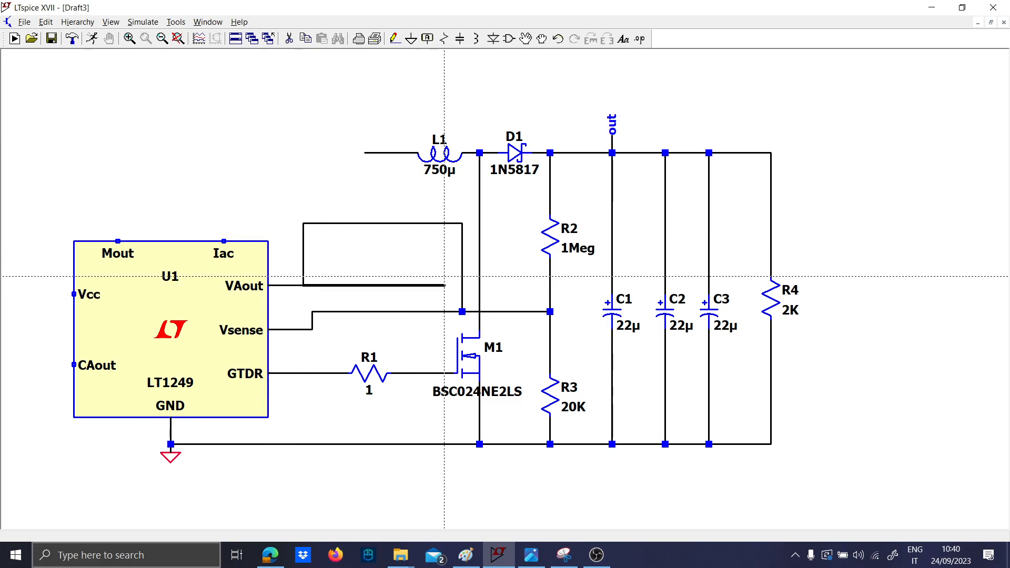
left_click(462, 285)
key("Escape")
key("F5")
left_click(462, 299)
key("F3")
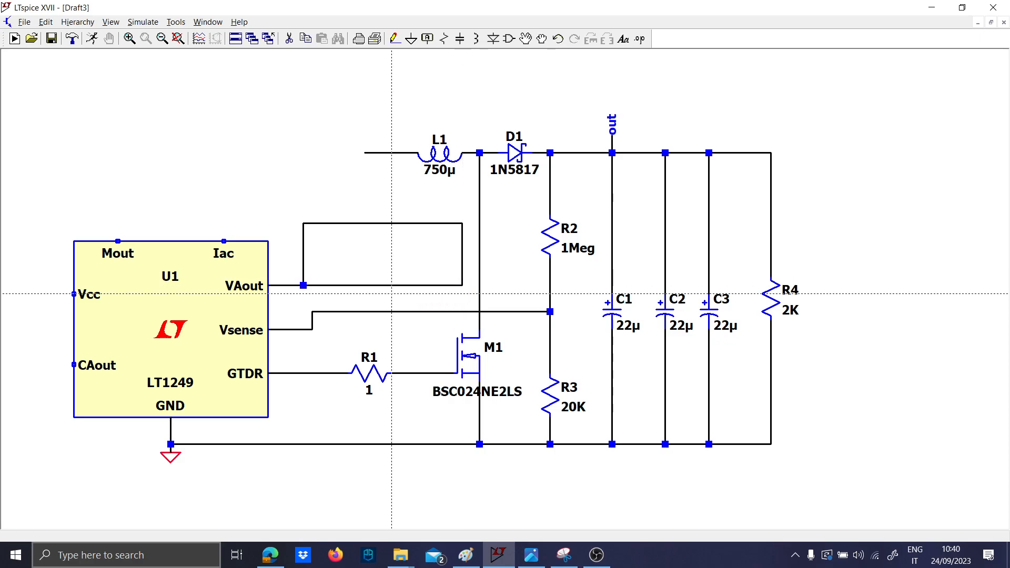
left_click(382, 285)
left_click(383, 311)
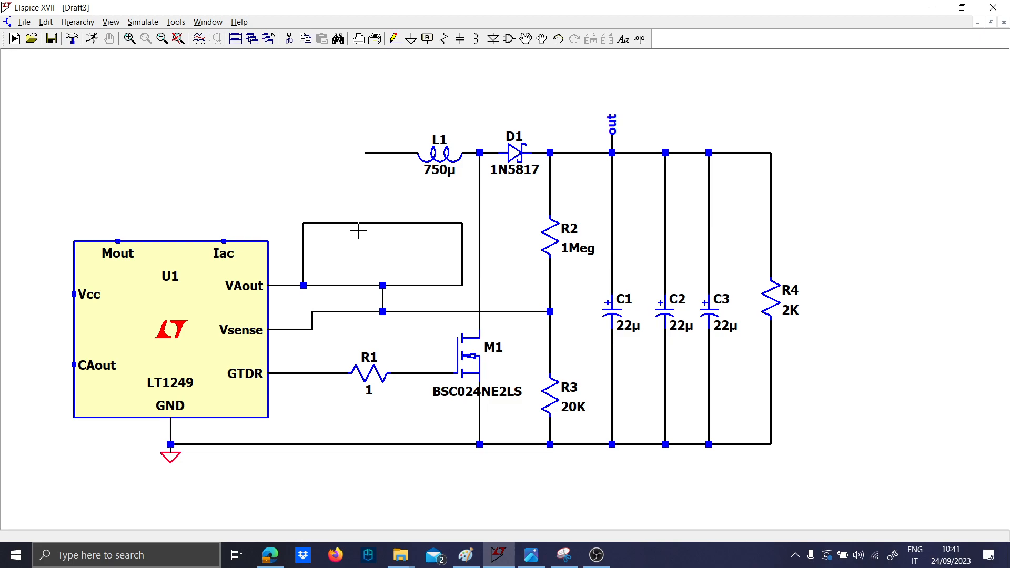
Delete the loop wires between VAout and the Vsense line, keeping only the short stub at the VAout pin
key("F5")
left_click(387, 285)
left_click(303, 261)
left_click(341, 223)
left_click(462, 258)
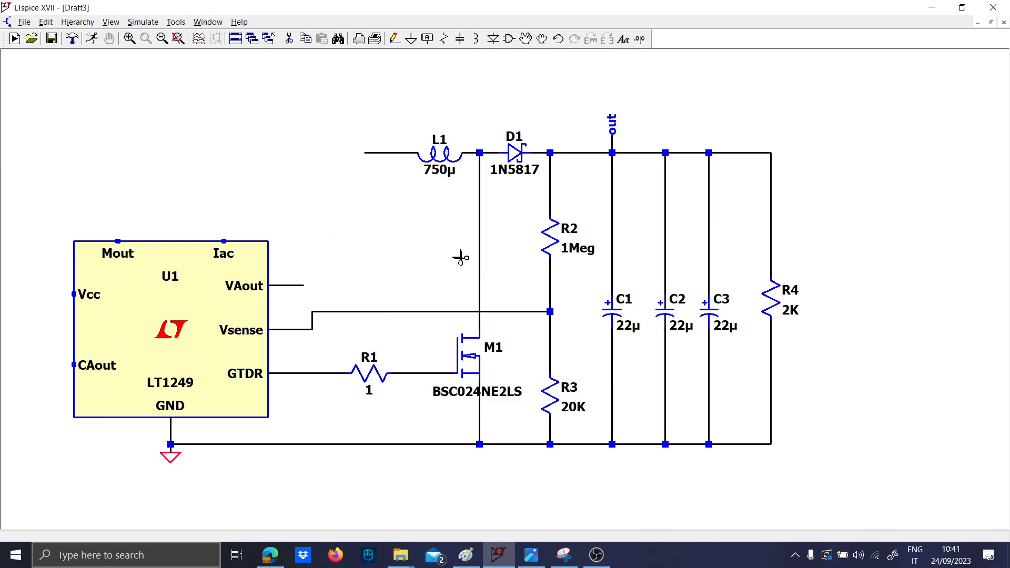
Place a vertical resistor above the Vsense line and a capacitor directly above that resistor
key("r")
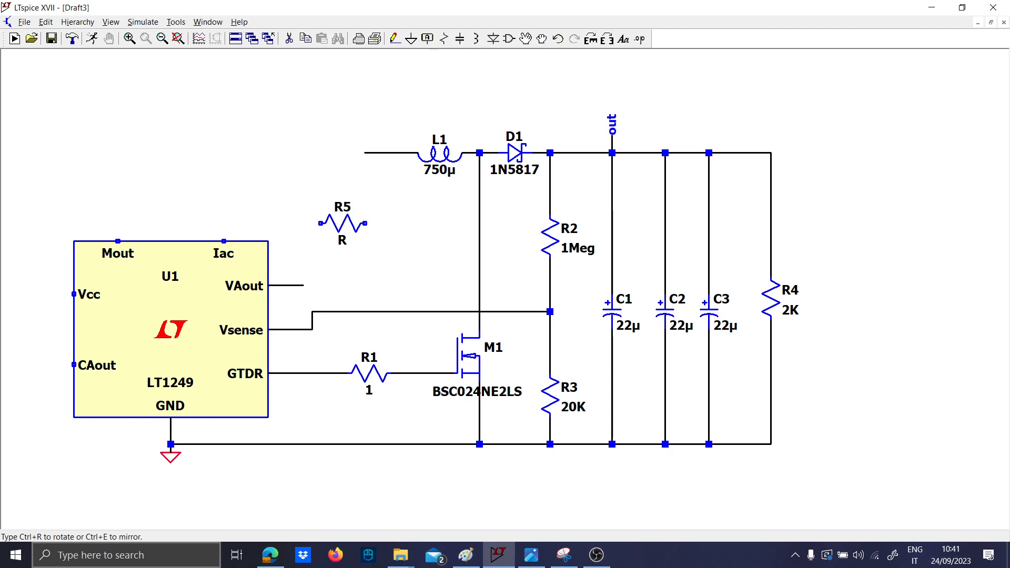
key("ctrl+r")
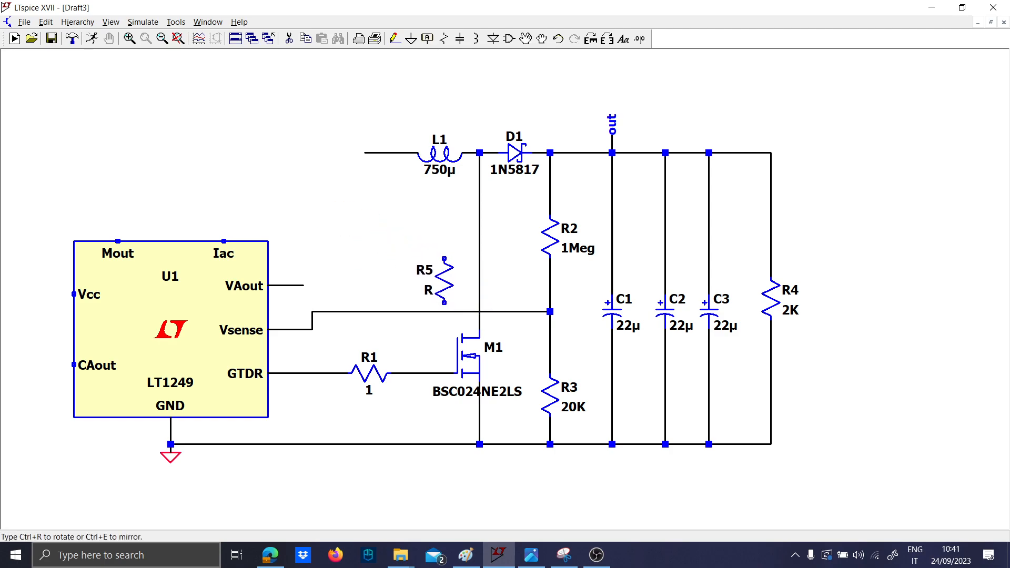
left_click(444, 281)
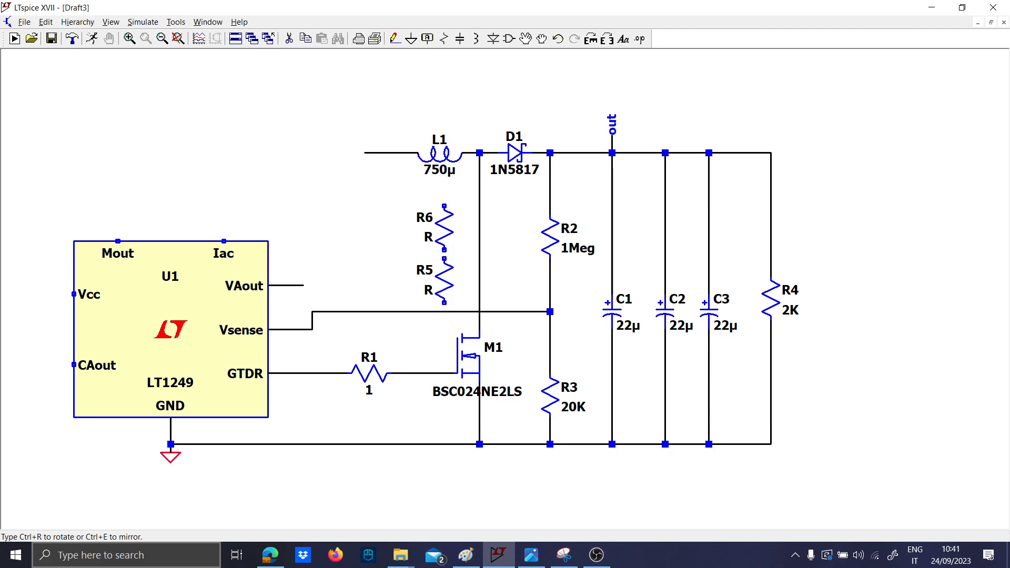
key("c")
left_click(444, 220)
Wire C4 and R5 in series from the Vsense line into a parallel branch, and insert a second capacitor in that branch
key("F3")
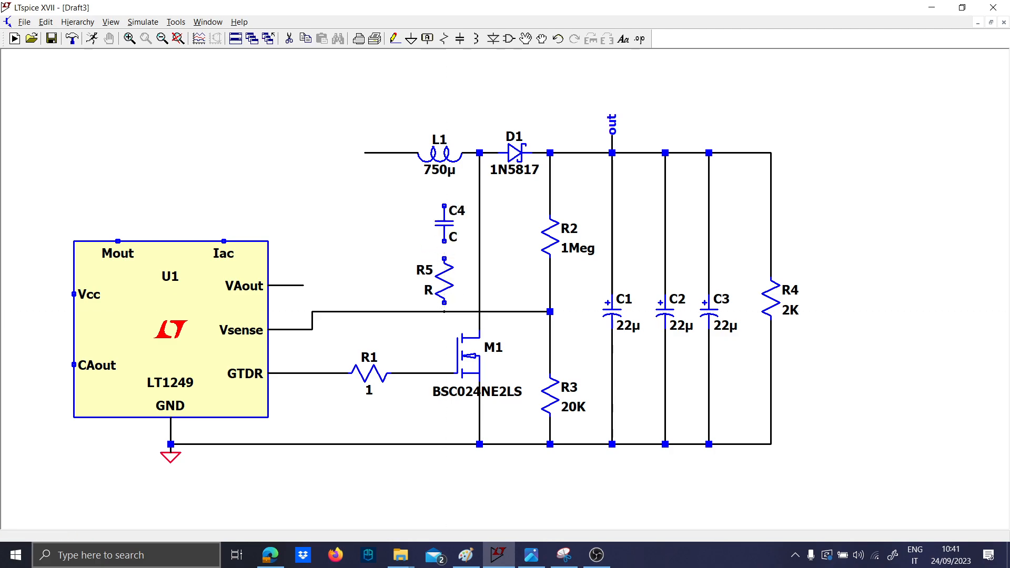
left_click(445, 197)
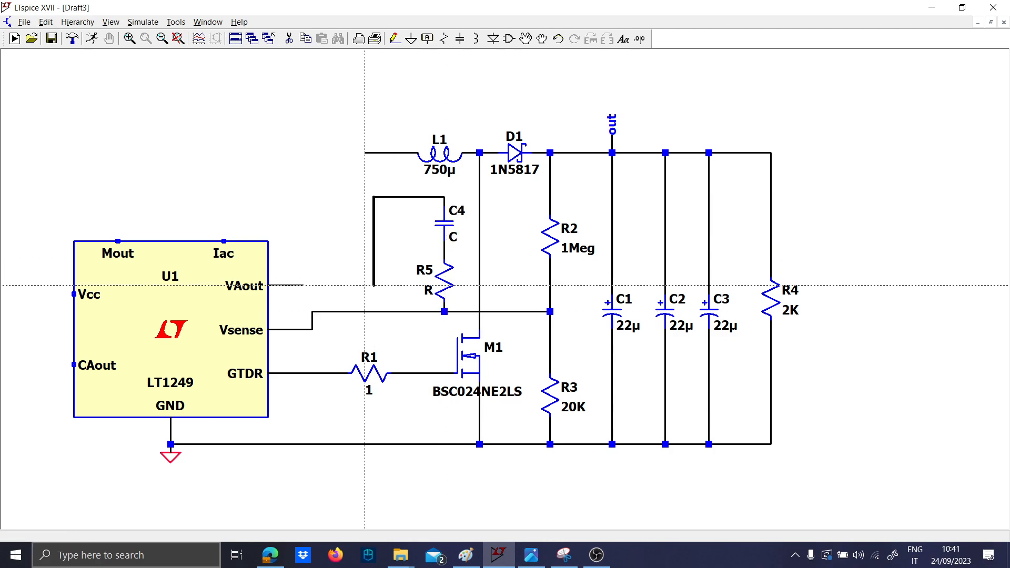
left_click(374, 312)
key("c")
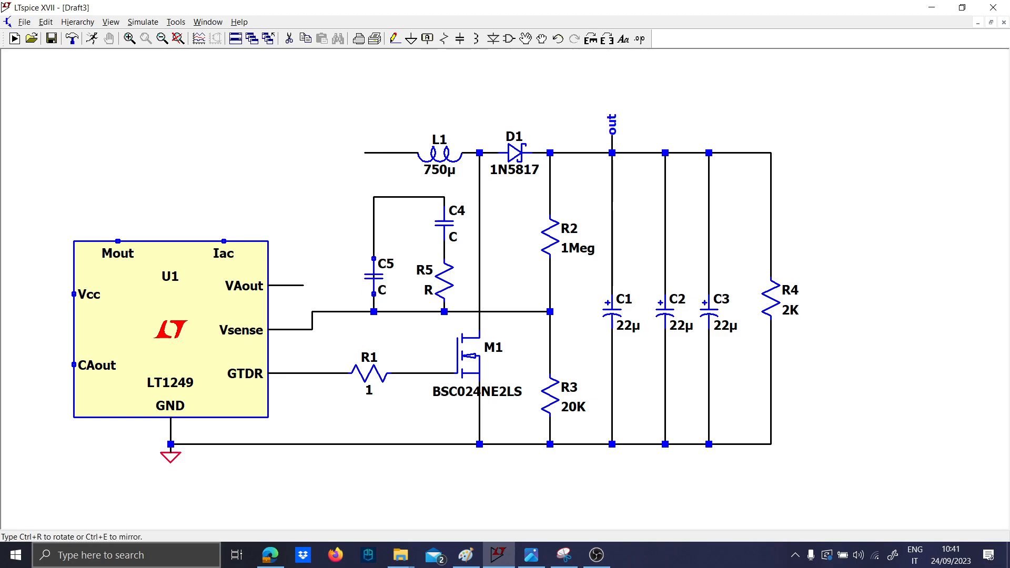
left_click(373, 276)
key("Escape")
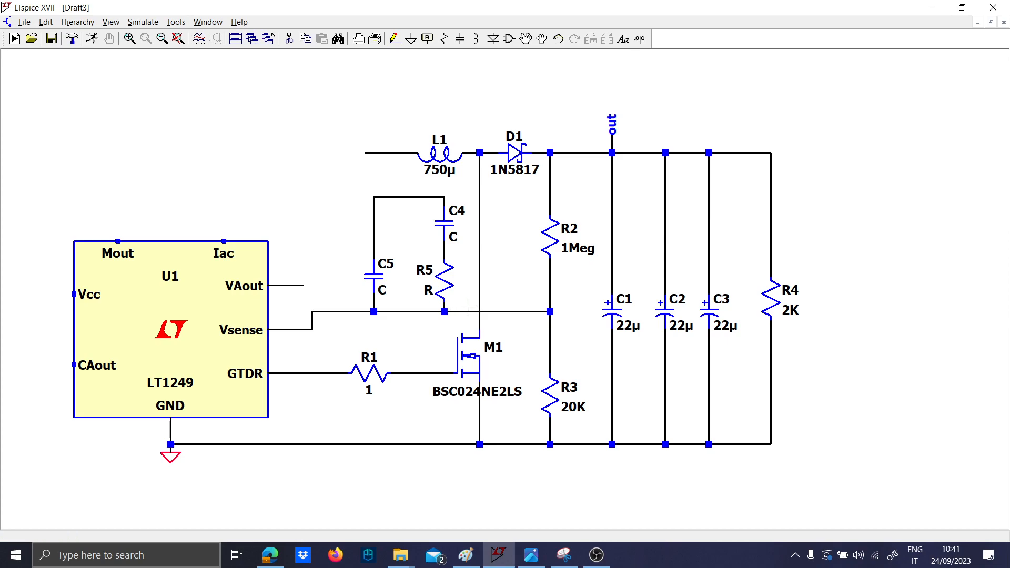
Set the compensation resistor R5 to 330K and the series capacitor C4 to 0.047µ
right_click(428, 291)
type("33")
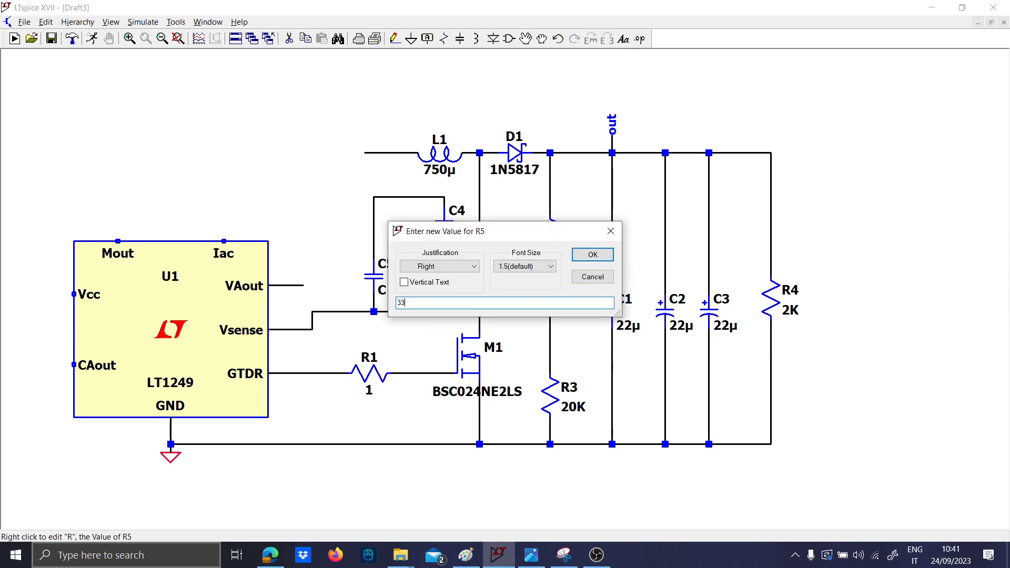
type("0K")
key("Return")
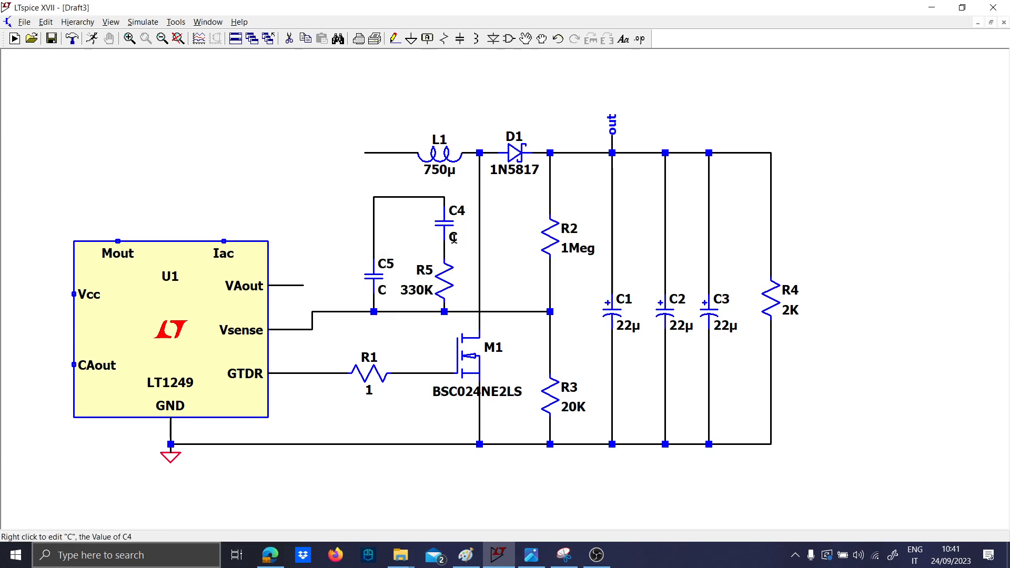
right_click(453, 238)
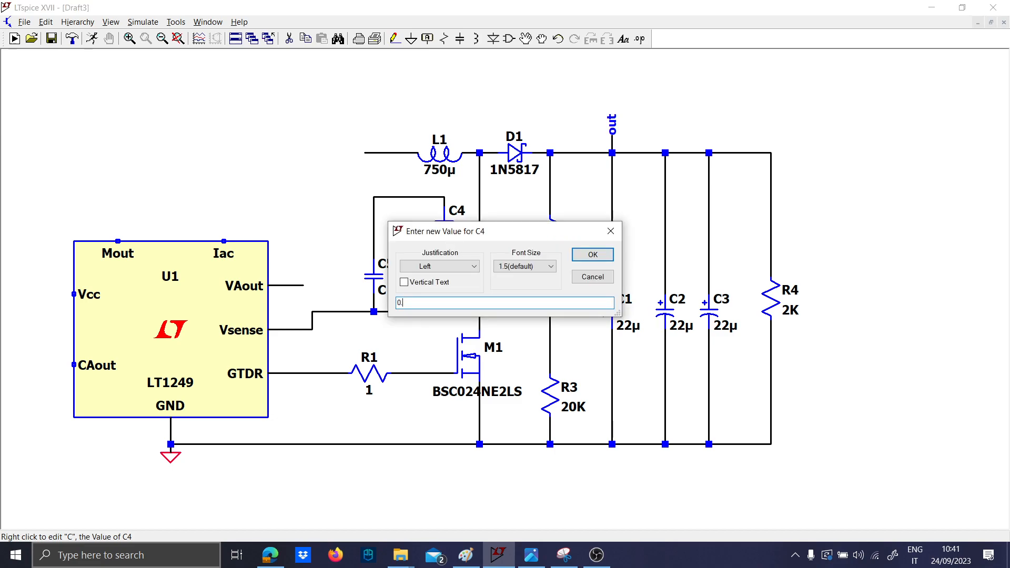
type("0.047u")
key("Return")
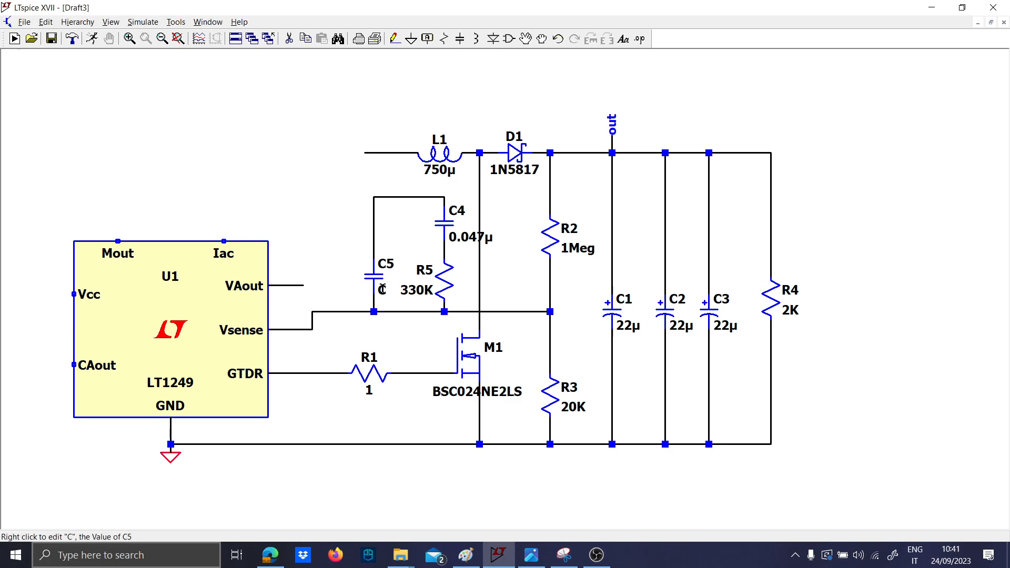
Set C5 to 0.047µ by copying C4's value, and move C5's value text above its name
right_click(463, 238)
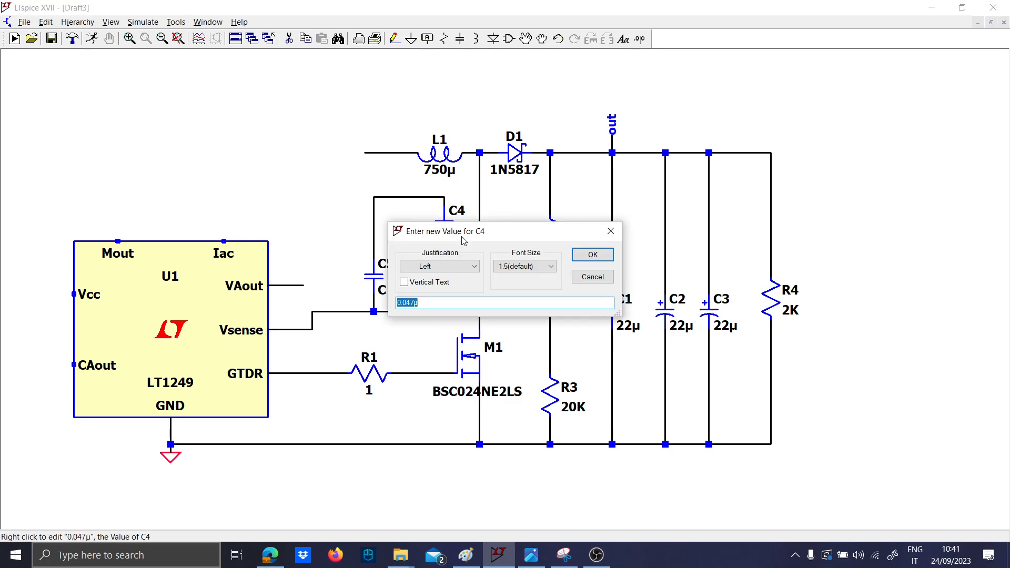
key("Escape")
right_click(381, 295)
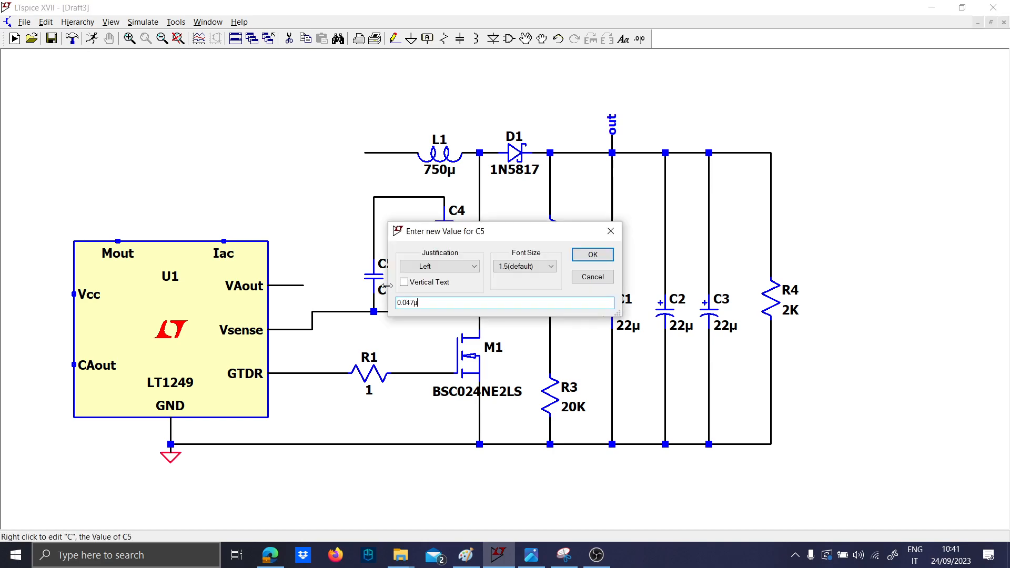
key("Return")
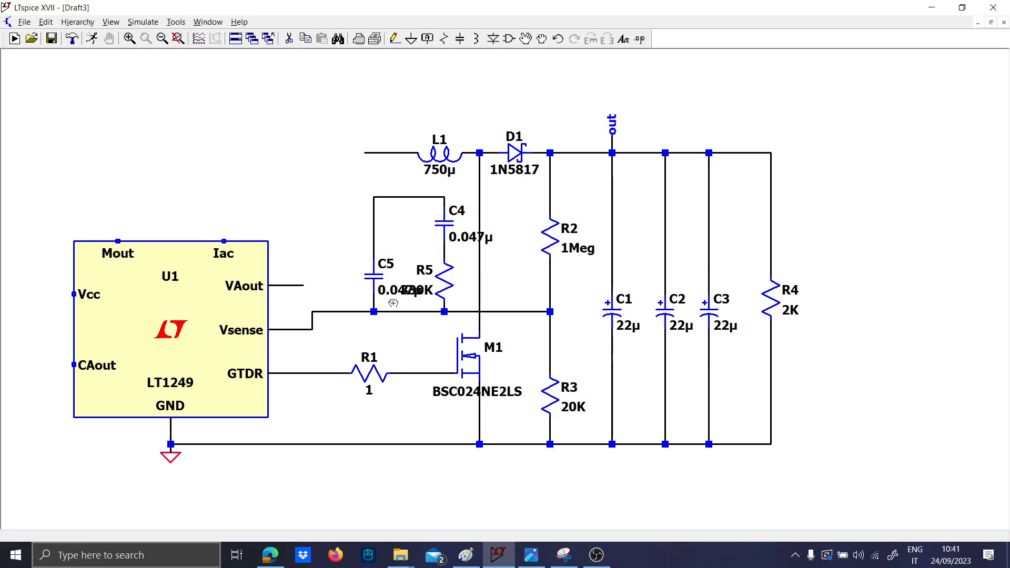
left_click_drag(393, 303, 398, 247)
Place the comment "BY ATASHEET" above the C4–C5 network and a copy of it between R2 and R3
type("t")
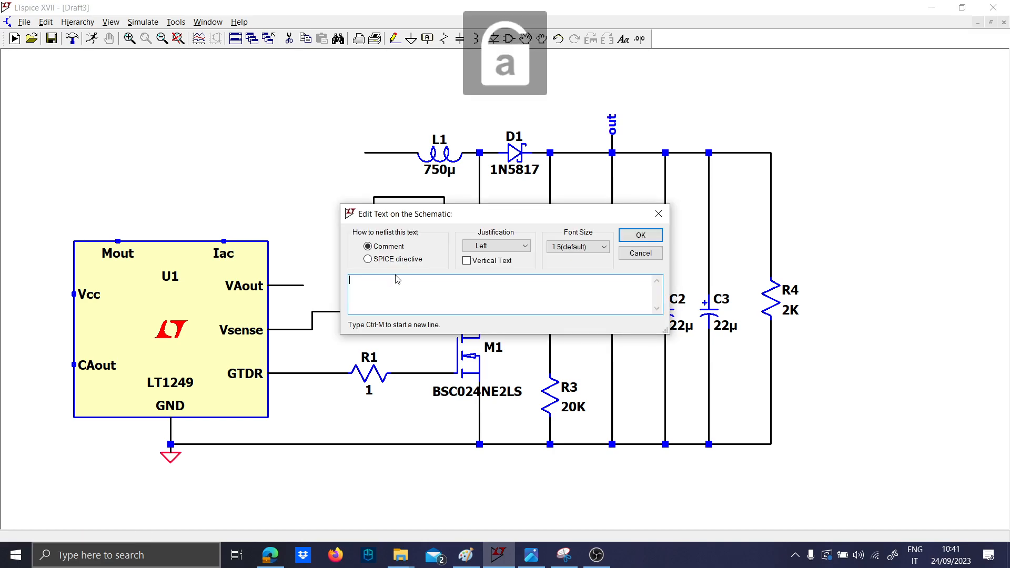
type("sUGGESTED B")
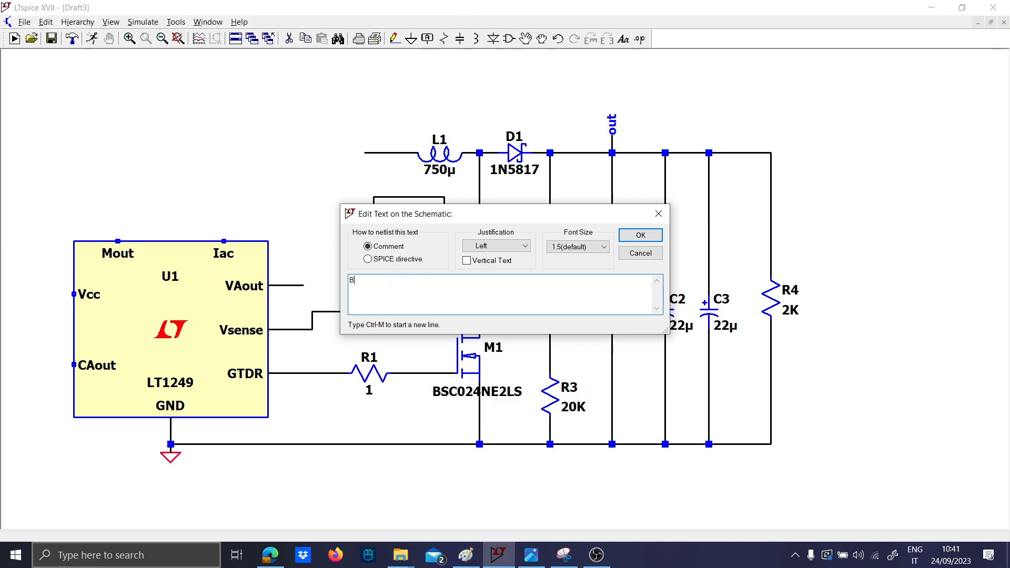
type("Y ATASHEET")
key("Caps_Lock")
key("Return")
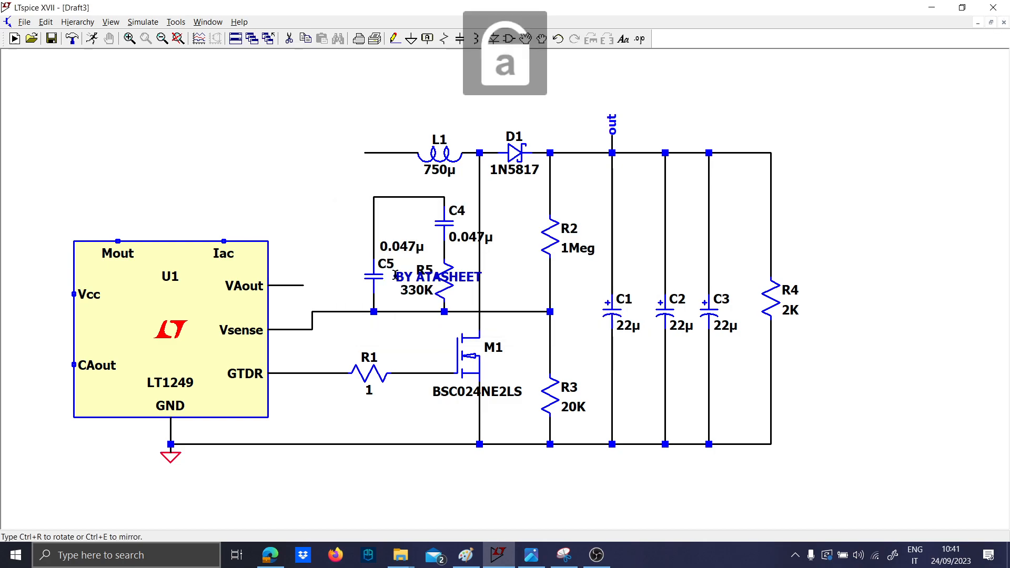
left_click(368, 188)
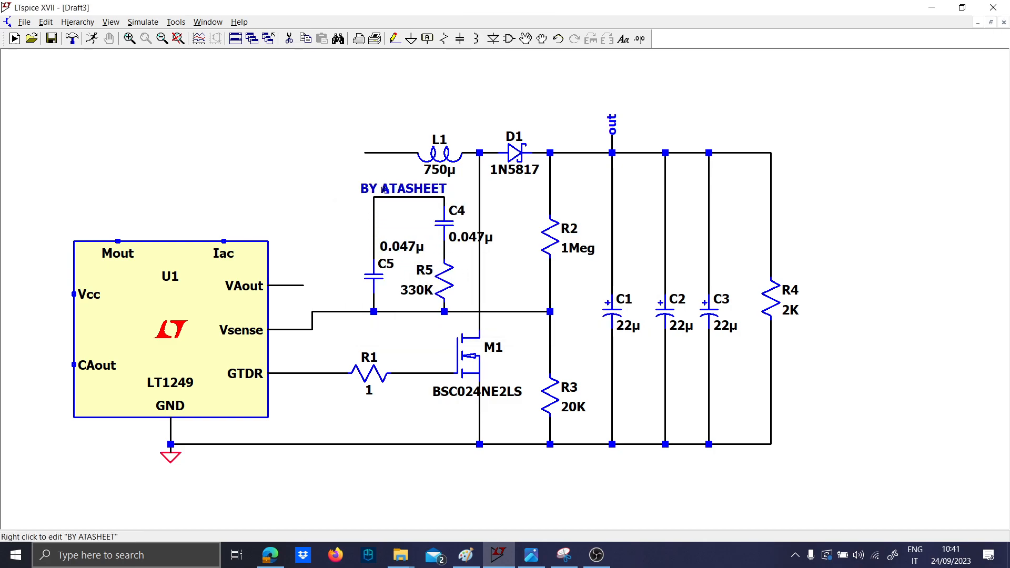
left_click(385, 190)
left_click(529, 282)
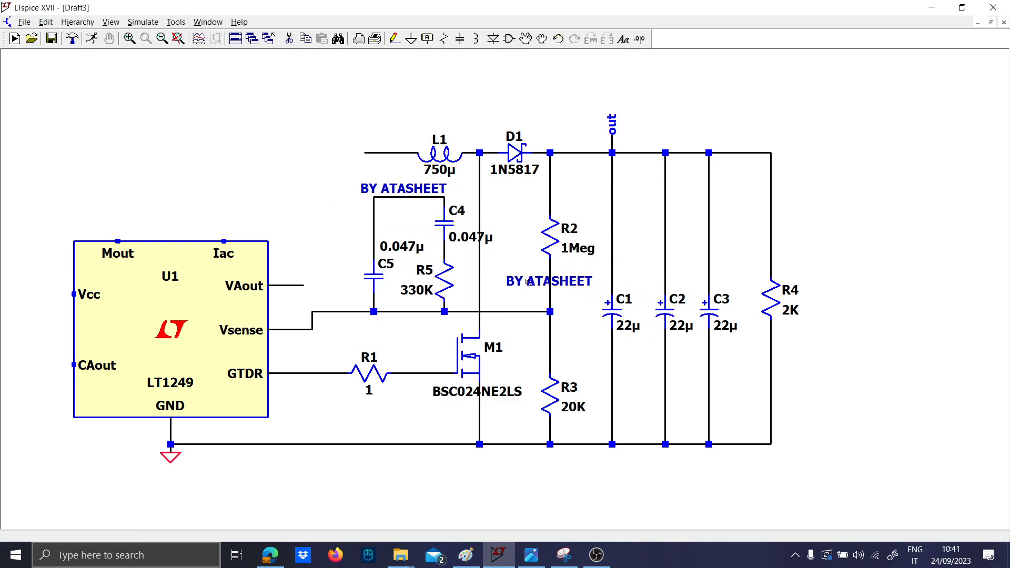
key("Escape")
Correct the comment above the C4–C5 network to "BY DATASHEET"
right_click(417, 194)
left_click(388, 211)
right_click(390, 190)
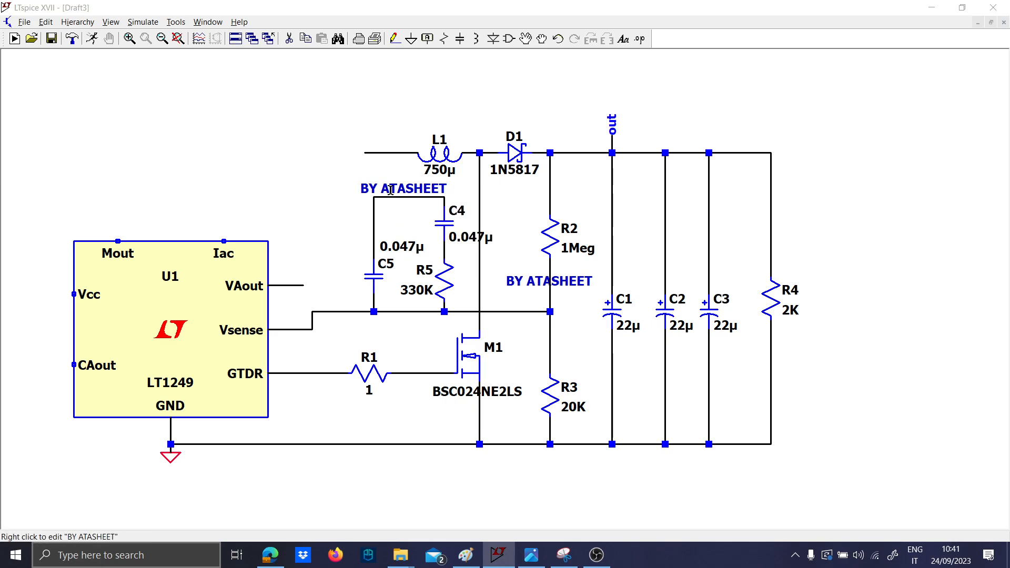
left_click(362, 279)
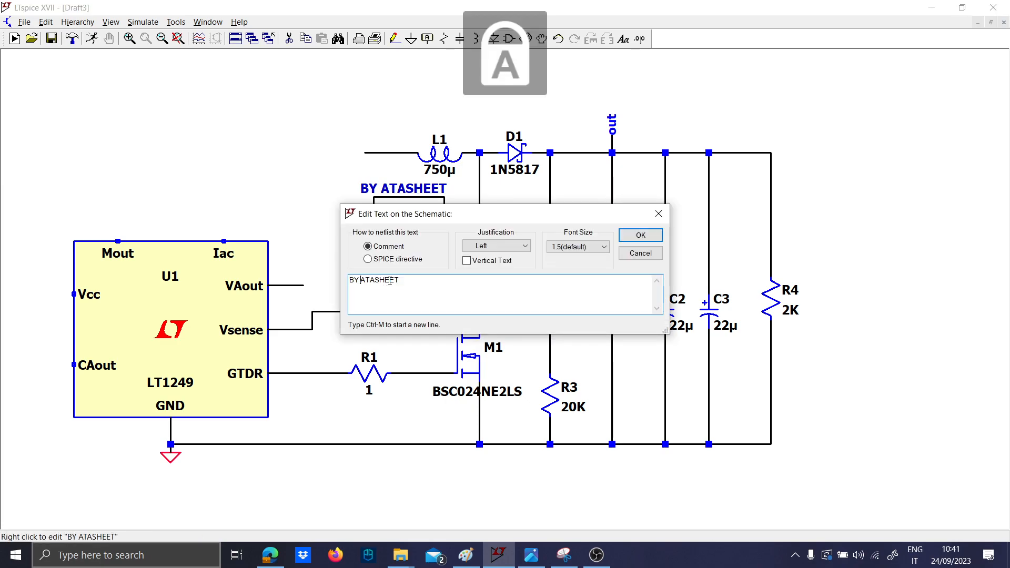
type("D")
key("Return")
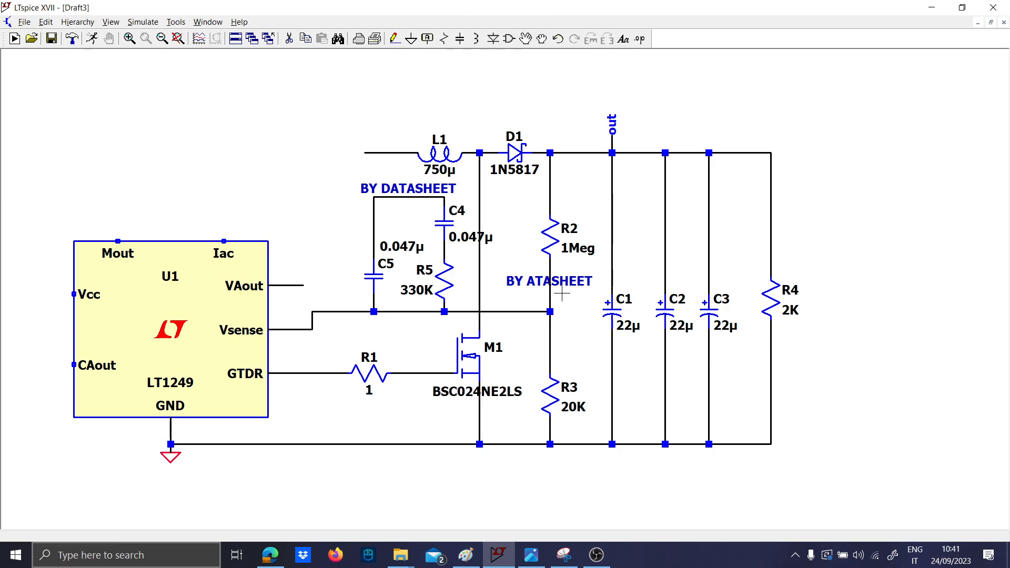
Correct the copied comment between R2 and R3 to "BY DATASHEET"
right_click(547, 282)
left_click(360, 280)
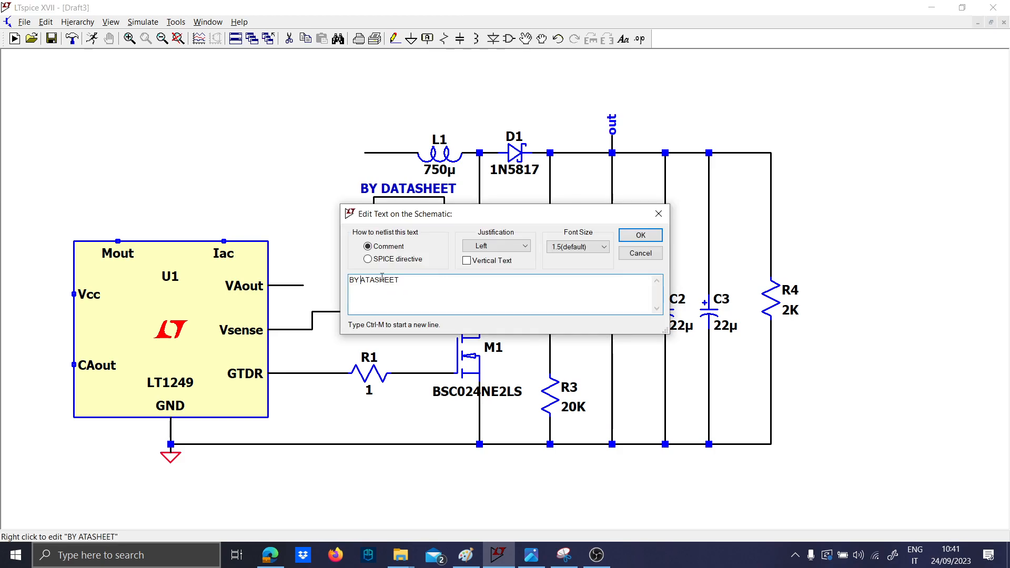
type("D")
key("Caps_Lock")
key("Return")
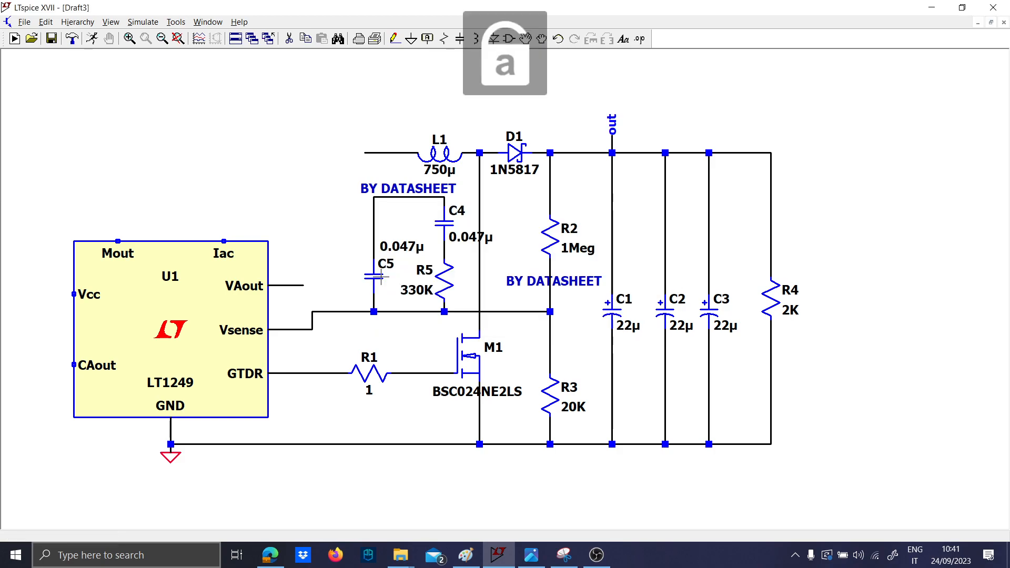
Wire the VAout stub up to the top node of the C4–C5 compensation network
key("F3")
left_click(338, 284)
left_click(374, 196)
key("Escape")
Wire the Iac pin up to the open input end of inductor L1
key("F3")
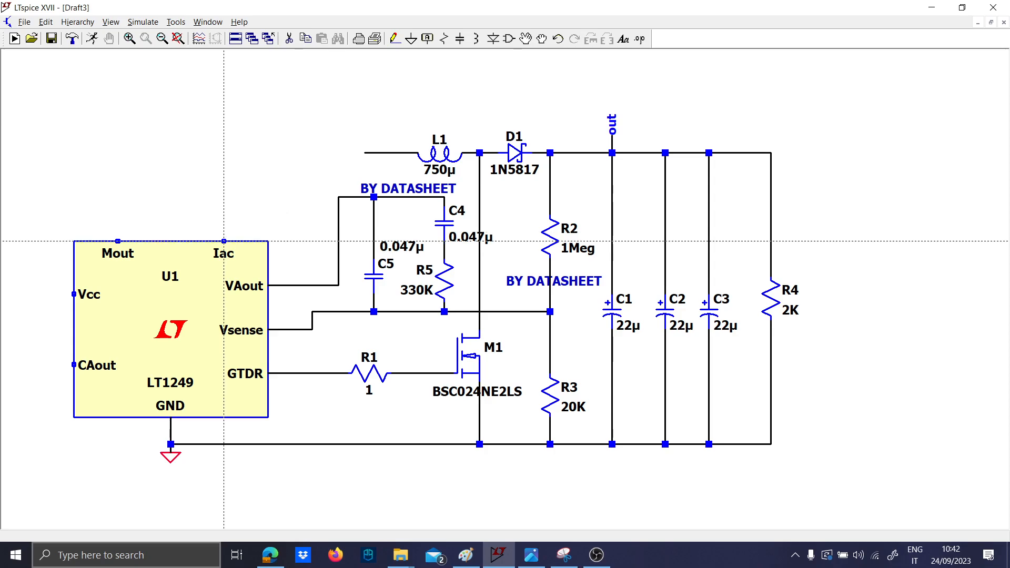
left_click(224, 241)
left_click(365, 152)
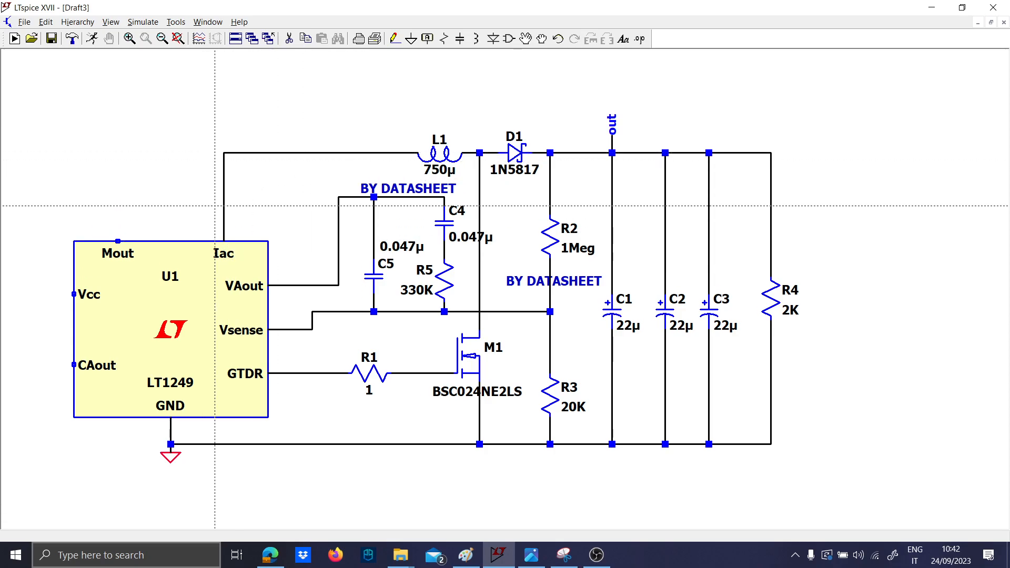
Insert a vertical resistor in the wire above the Iac pin and set its value to 1Meg
key("r")
left_click(231, 195)
right_click(240, 196)
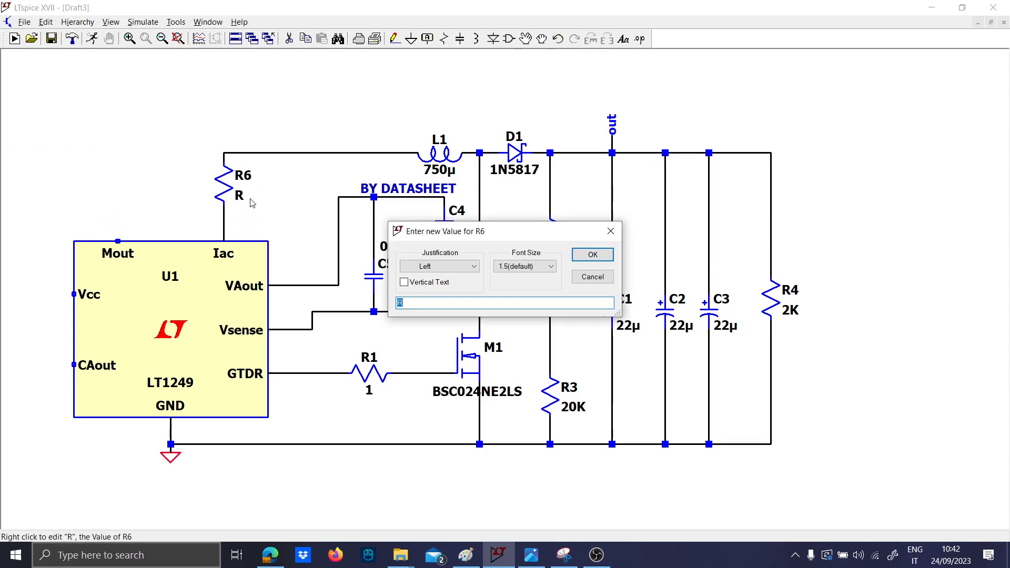
type("1")
key("Caps_Lock")
key("Caps_Lock")
type("Meg")
key("Return")
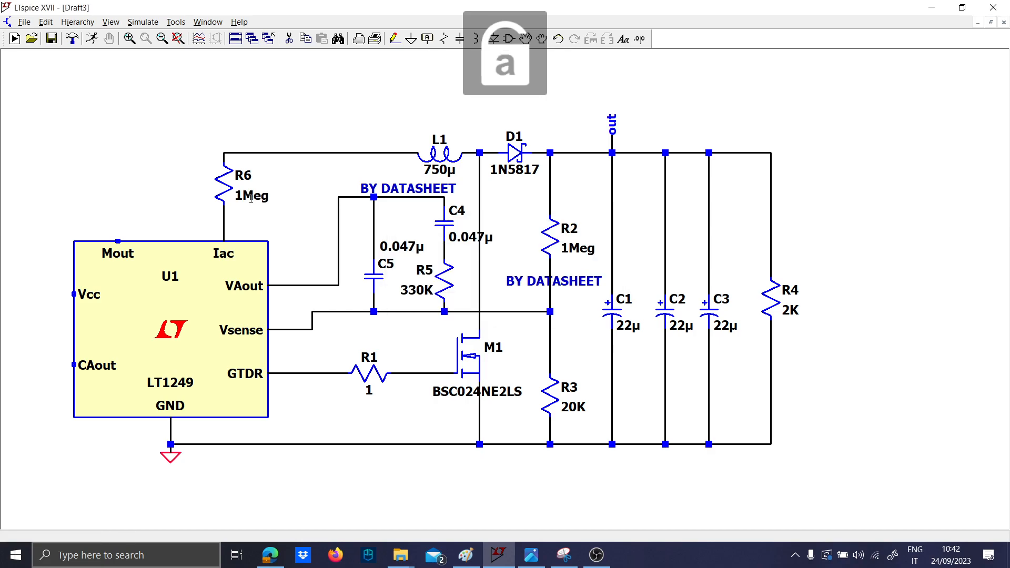
Wire a branch from the node between R6 and Iac to a new ground symbol, and insert a capacitor in it
key("F3")
left_click(224, 214)
left_click(294, 268)
key("g")
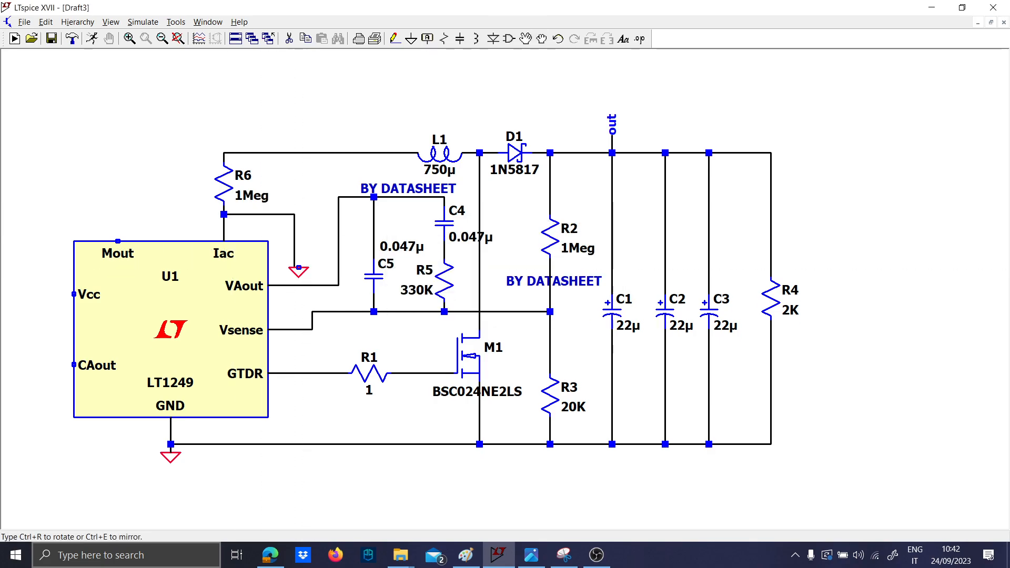
left_click(294, 268)
key("c")
left_click(294, 241)
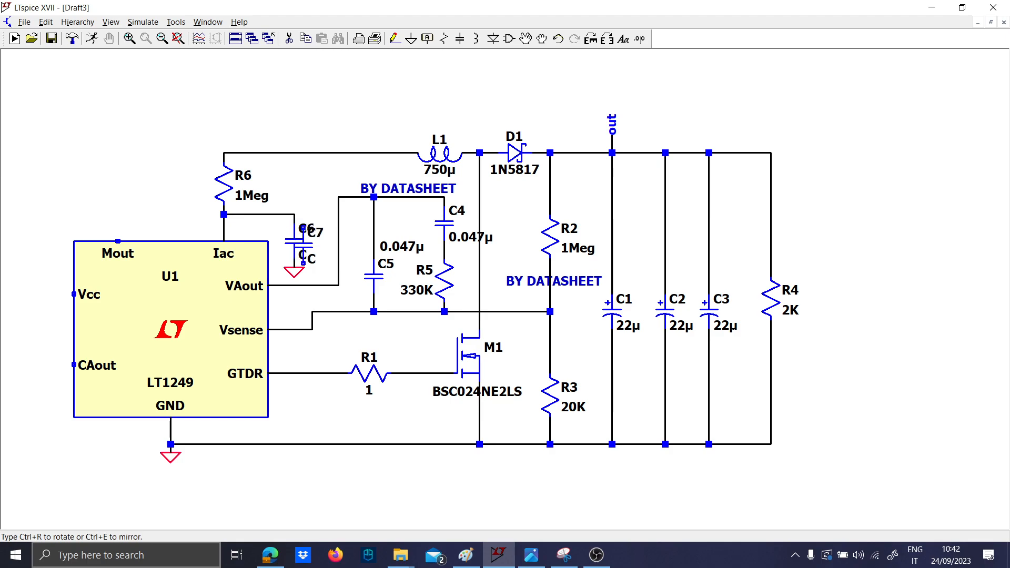
key("Escape")
Draw a vertical graphic line through the centre of the LT1249, from above the circuit to below its ground symbol
left_click_drag(165, 247, 376, 248)
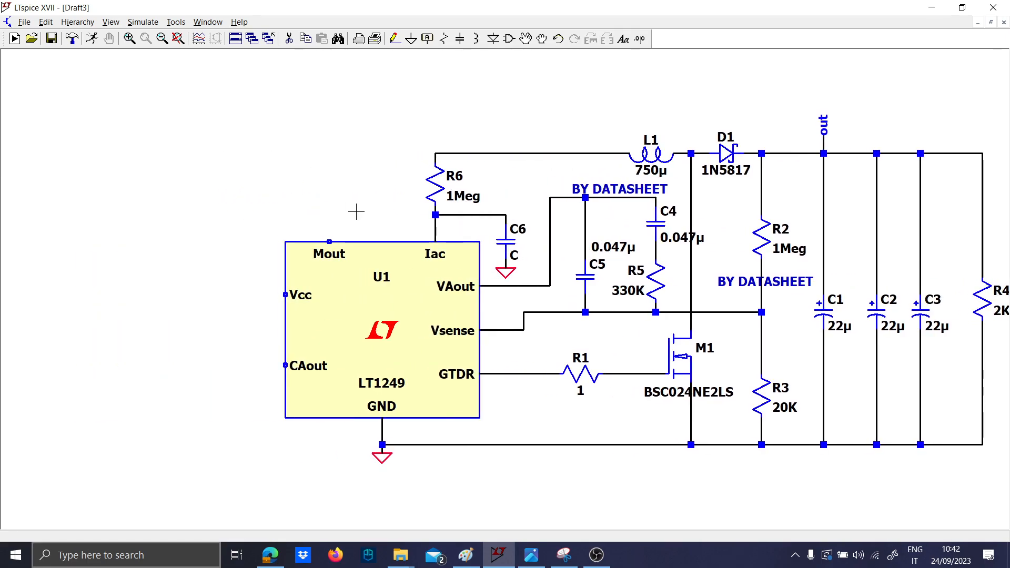
left_click_drag(189, 229, 218, 219)
scroll(293, 218, "down", 2)
left_click_drag(301, 224, 310, 255)
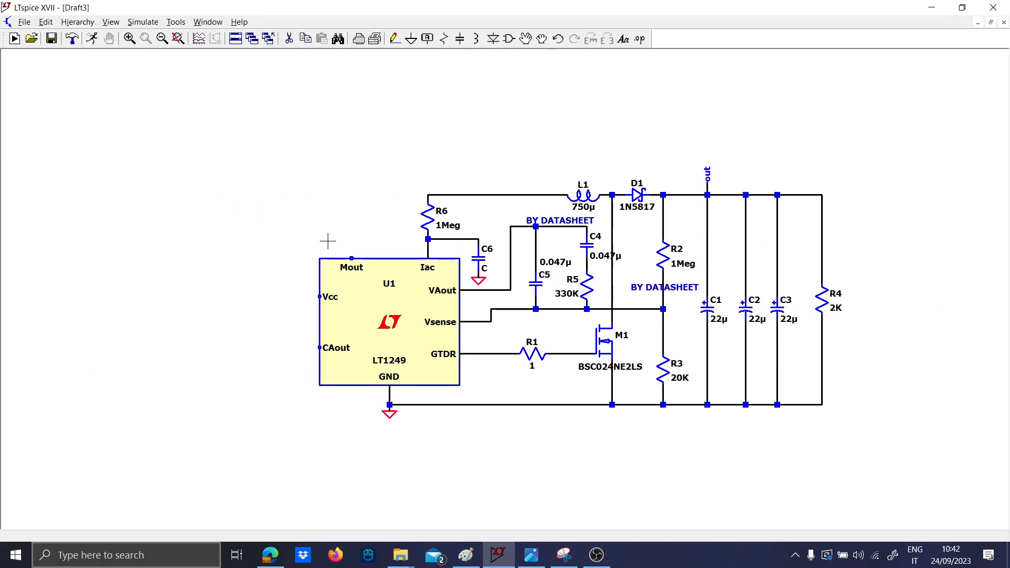
scroll(342, 227, "up", 2)
scroll(342, 227, "down", 1)
left_click_drag(351, 226, 350, 192)
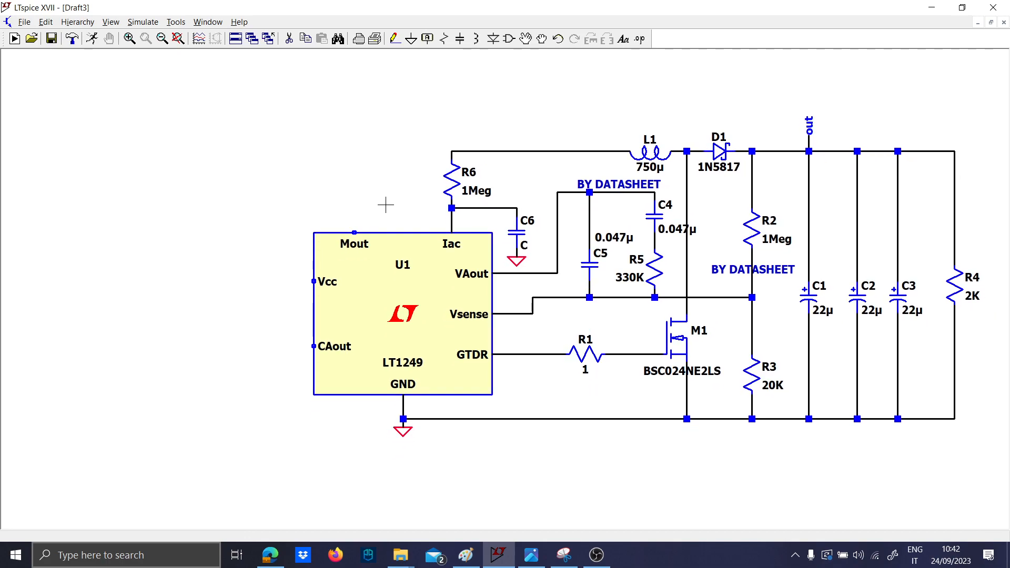
left_click(105, 22)
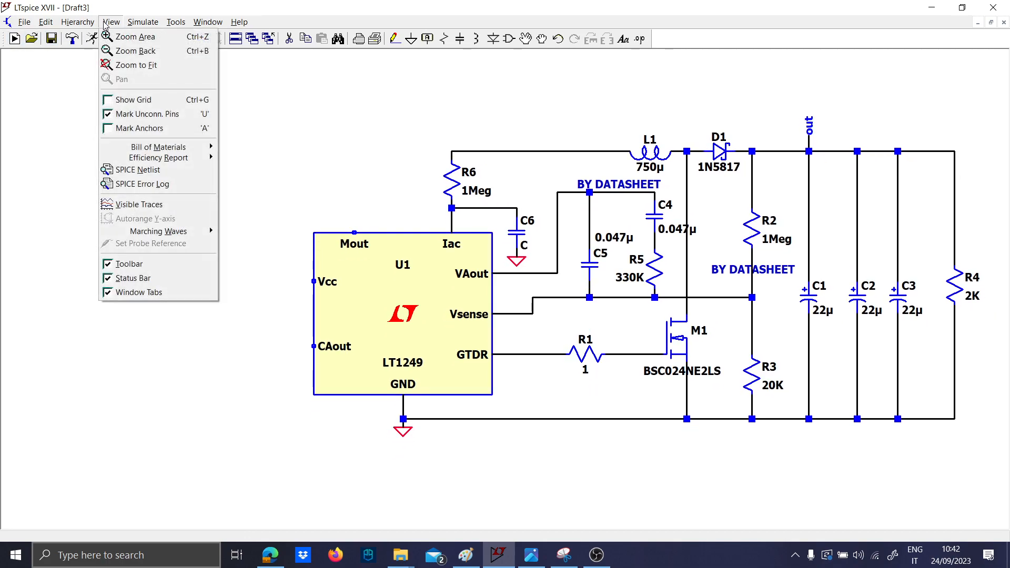
mouse_move(46, 22)
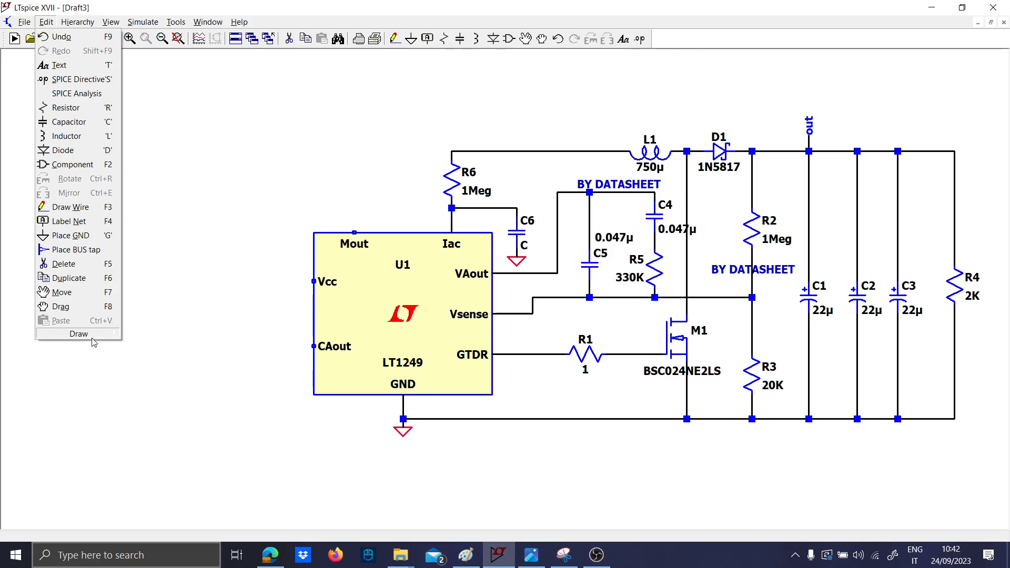
mouse_move(79, 333)
left_click(152, 349)
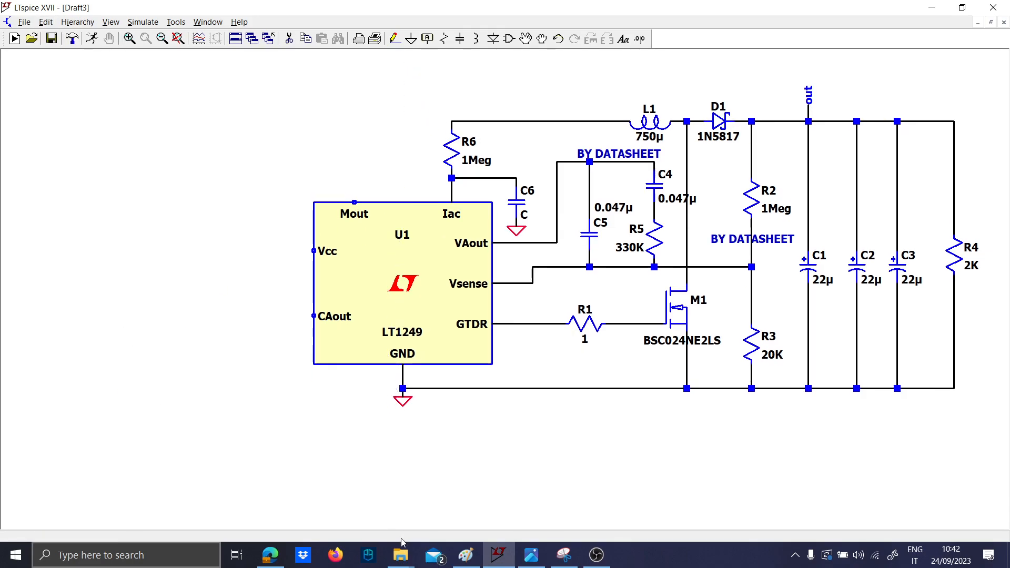
left_click(403, 440)
Change the vertical graphic line's style from dotted to dashed
right_click(401, 425)
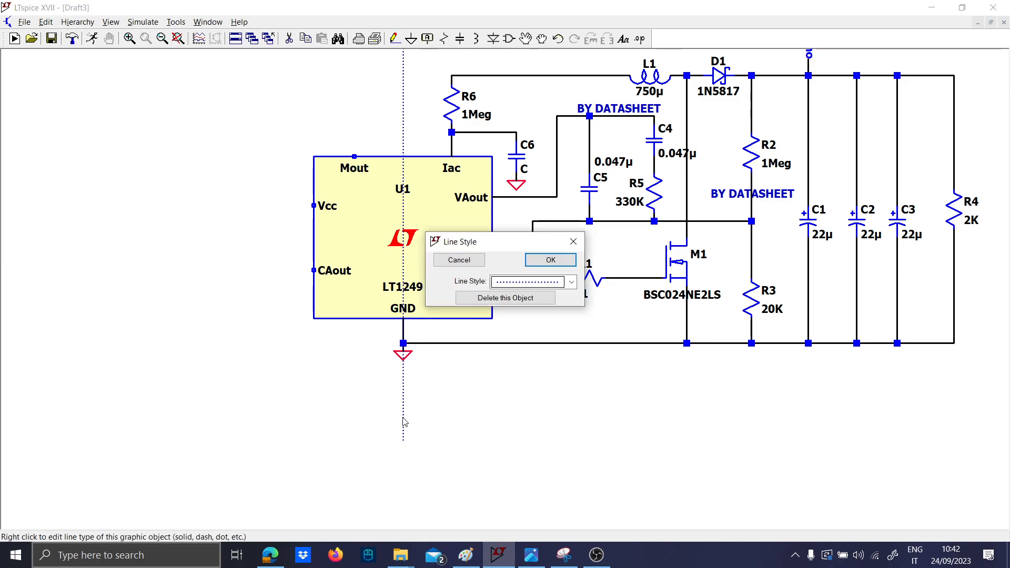
left_click(531, 282)
left_click(542, 307)
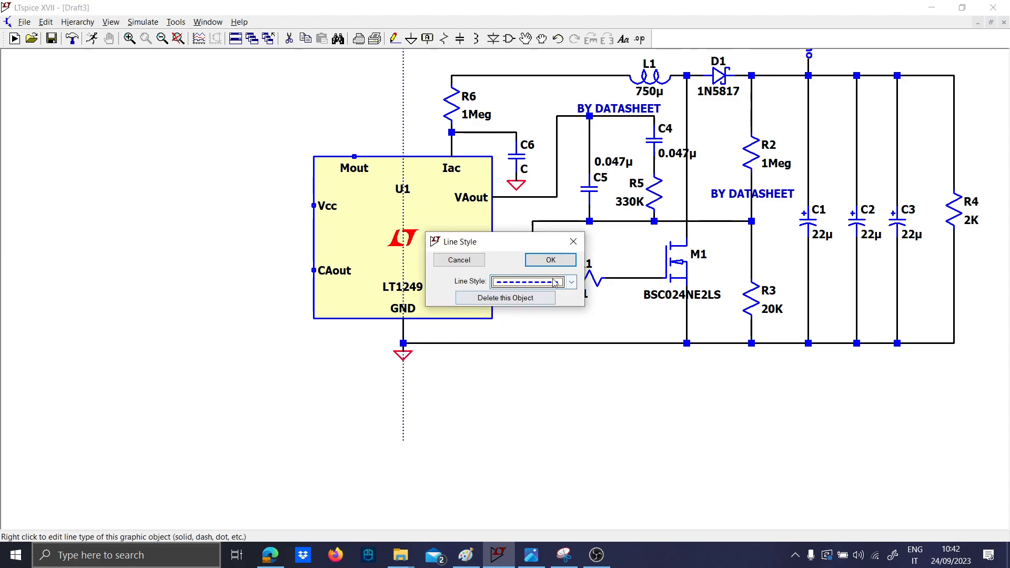
left_click(550, 260)
key("t")
key("Caps_Lock")
type("DC")
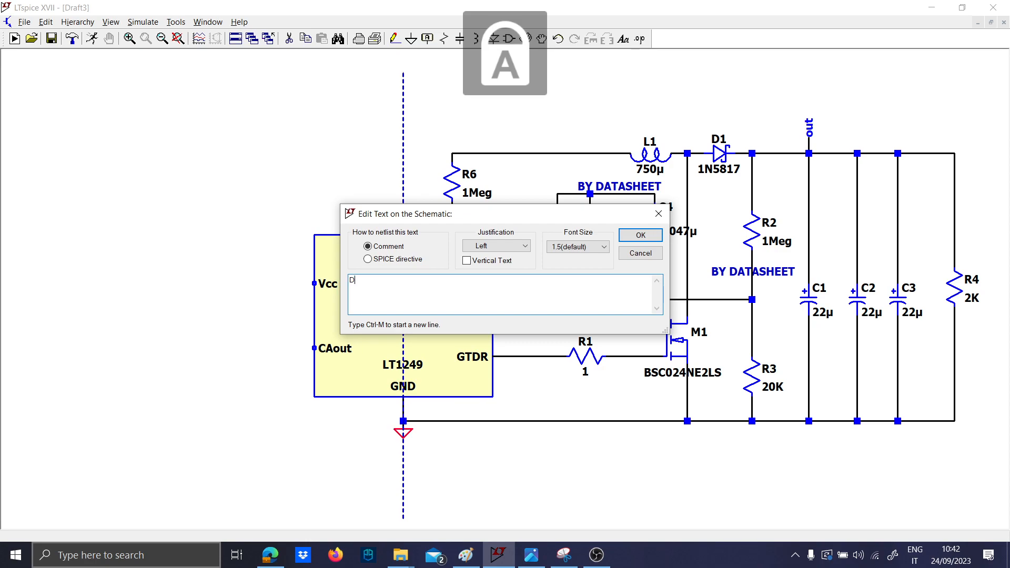
key("Caps_Lock")
key("Return")
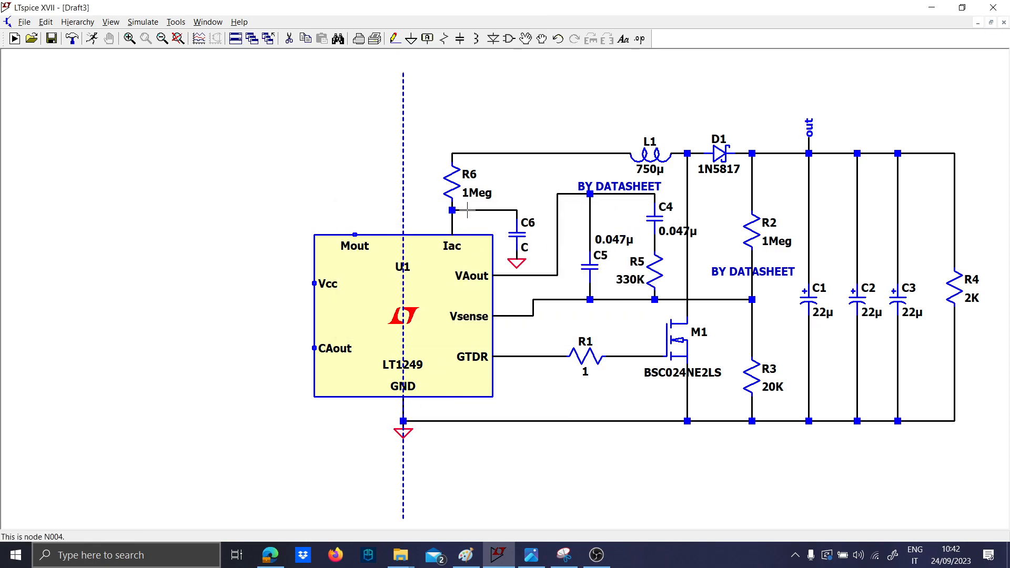
left_click(466, 220)
Add a DC comment text with font size 7.0 above the boost stage, beside the dashed line
left_click(577, 247)
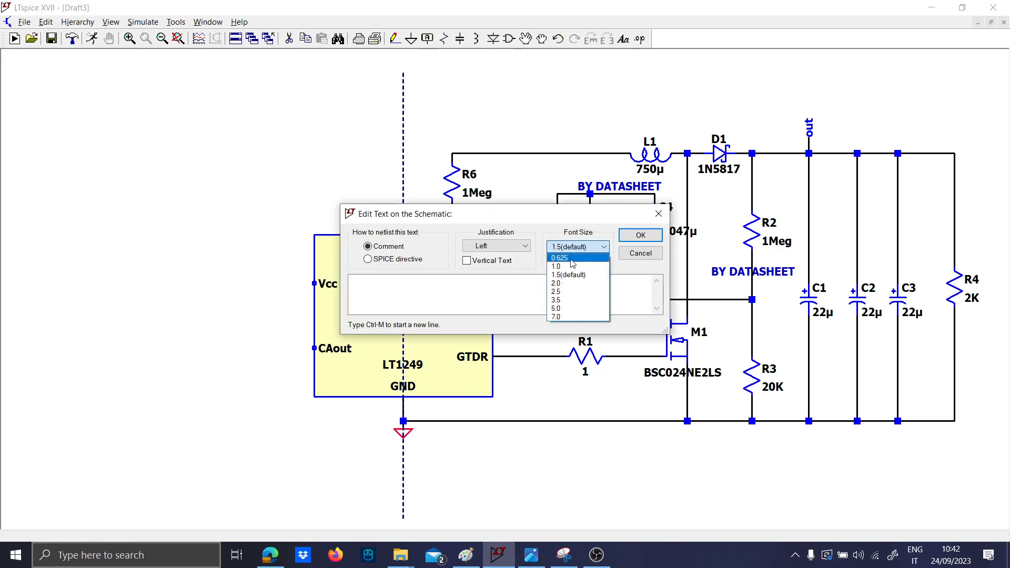
left_click(567, 317)
key("Caps_Lock")
type("DC")
left_click(626, 238)
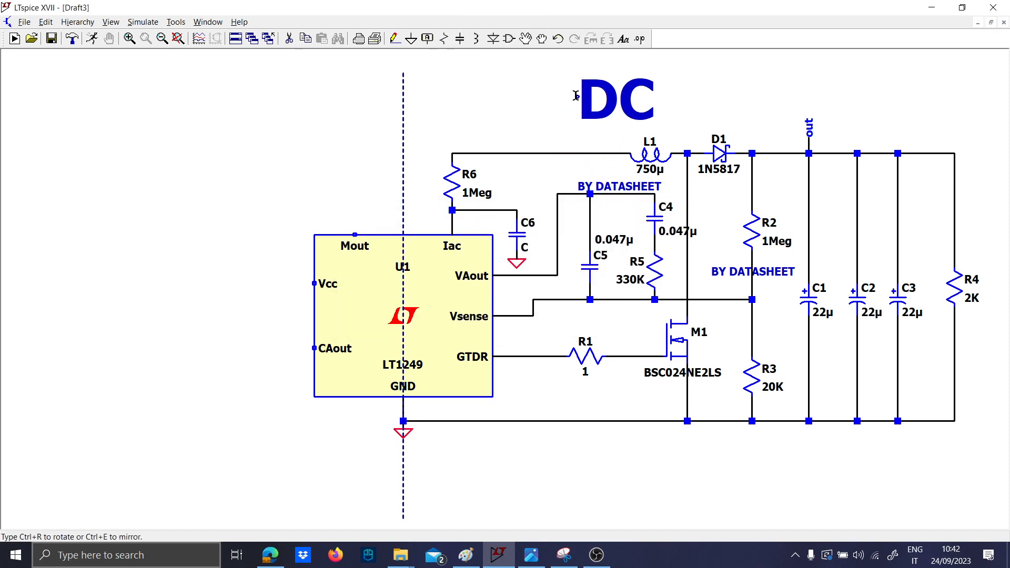
left_click(577, 99)
Copy the DC label to the opposite side of the dashed line and change the copy's text to AC
key("ctrl+c")
left_click(631, 99)
left_click(160, 103)
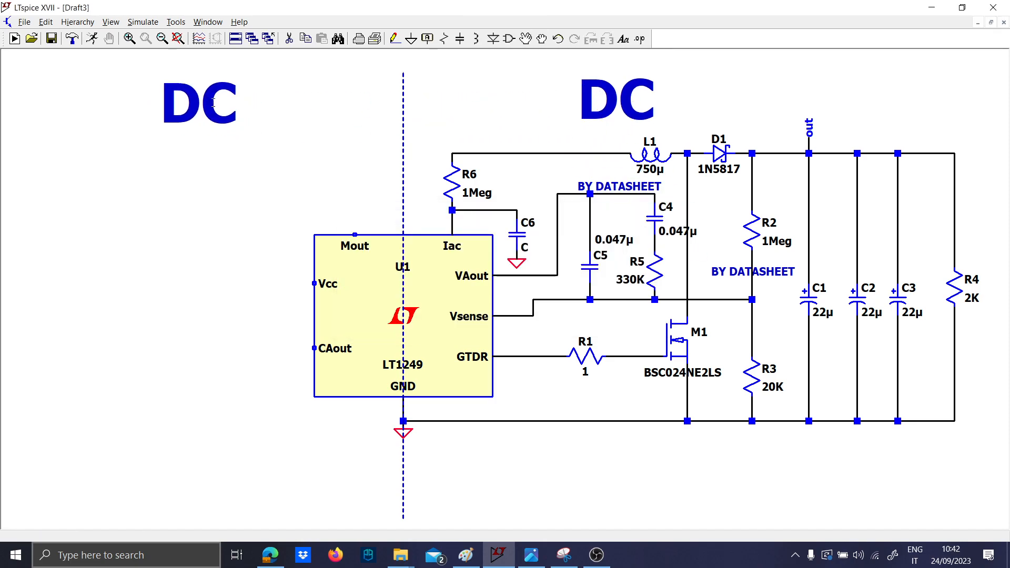
right_click(176, 103)
key("Caps_Lock")
type("a")
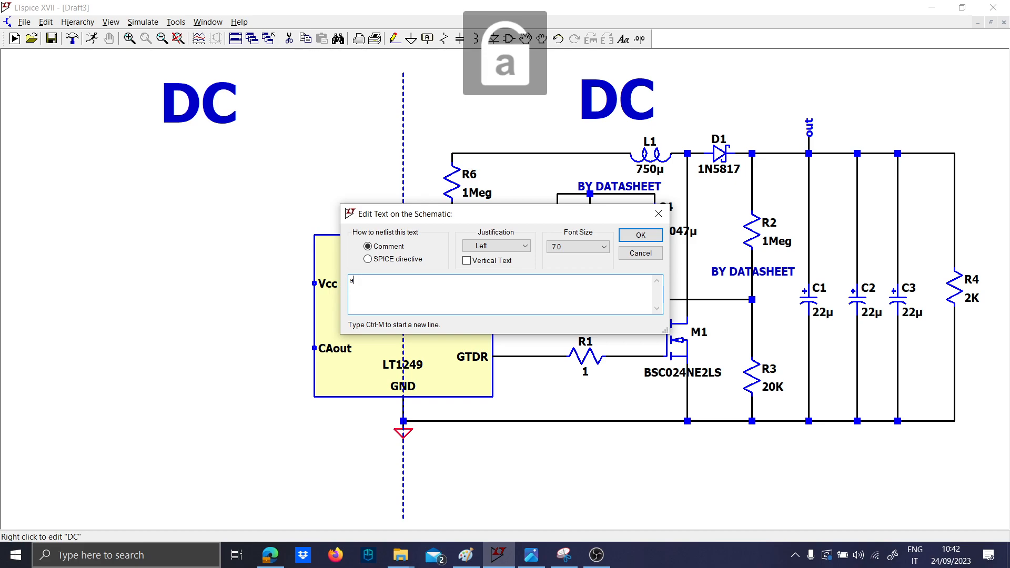
type("c")
key("Caps_Lock")
key("Return")
key("Caps_Lock")
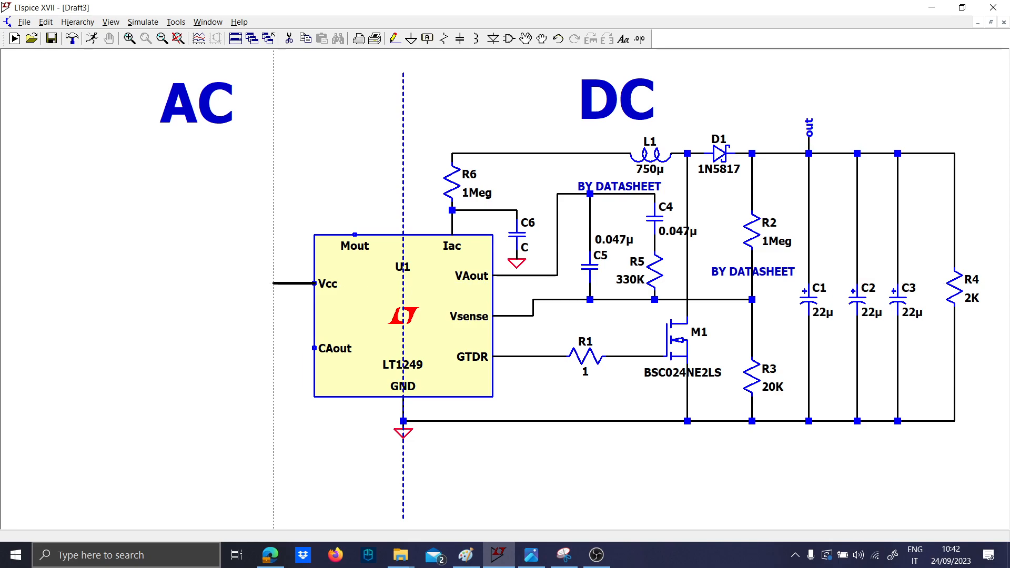
Wire the Vcc pin outward and down, and place a voltage source at the end of that wire
left_click(225, 283)
left_click(225, 323)
key("v")
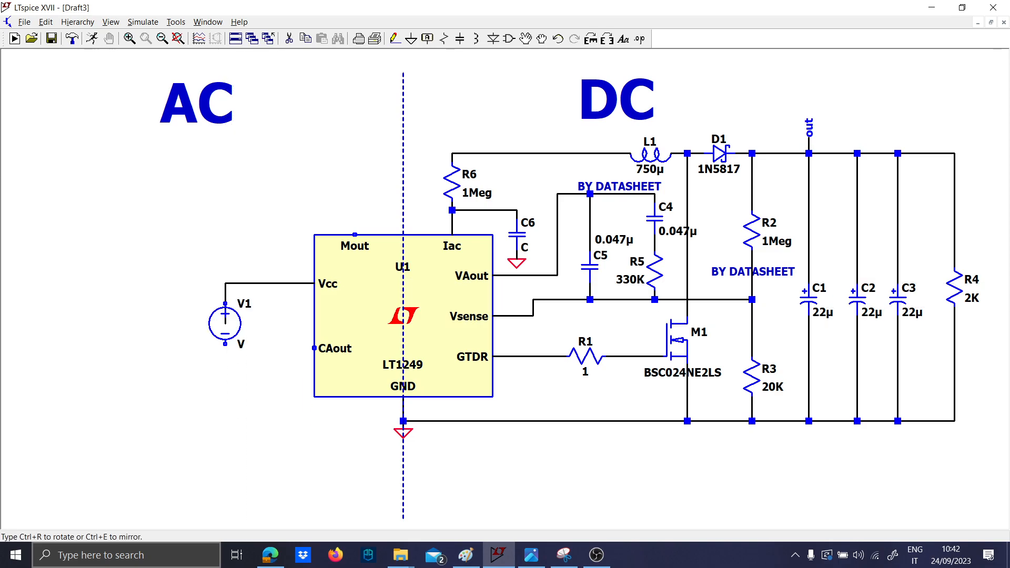
left_click(225, 323)
key("Escape")
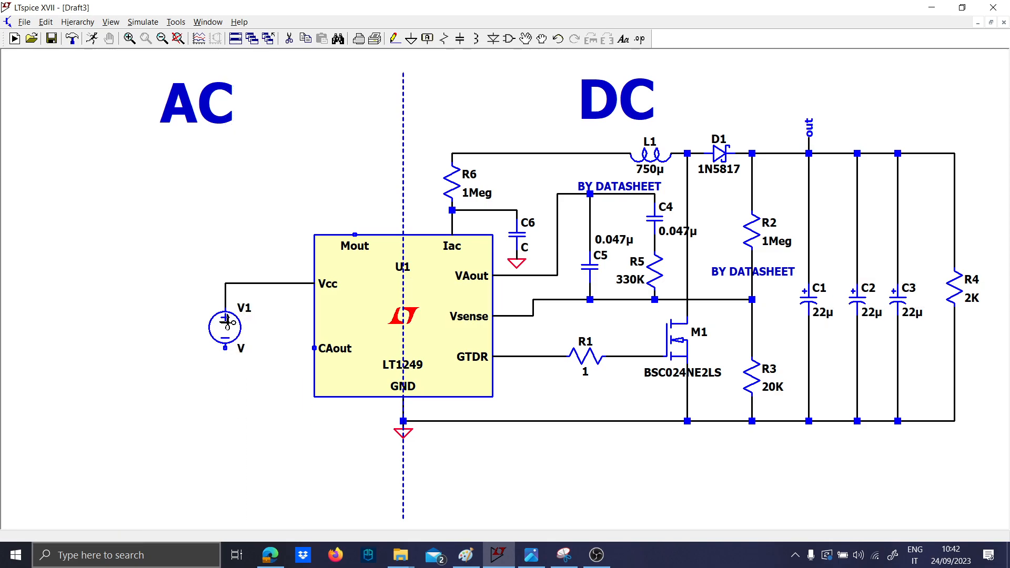
Ground the negative terminal of the Vcc voltage source and set its value to 18
key("g")
right_click(242, 349)
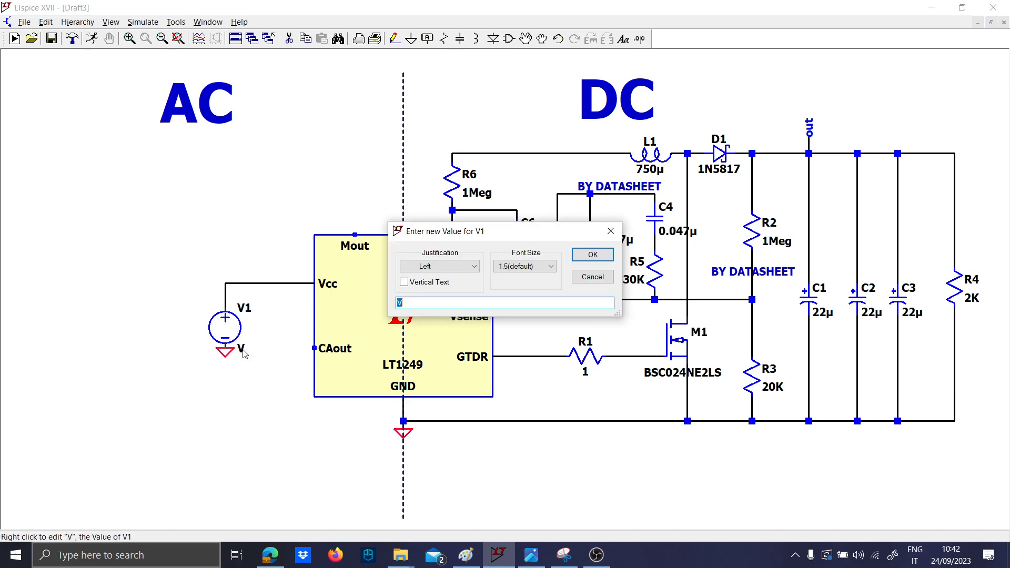
type("18")
key("Return")
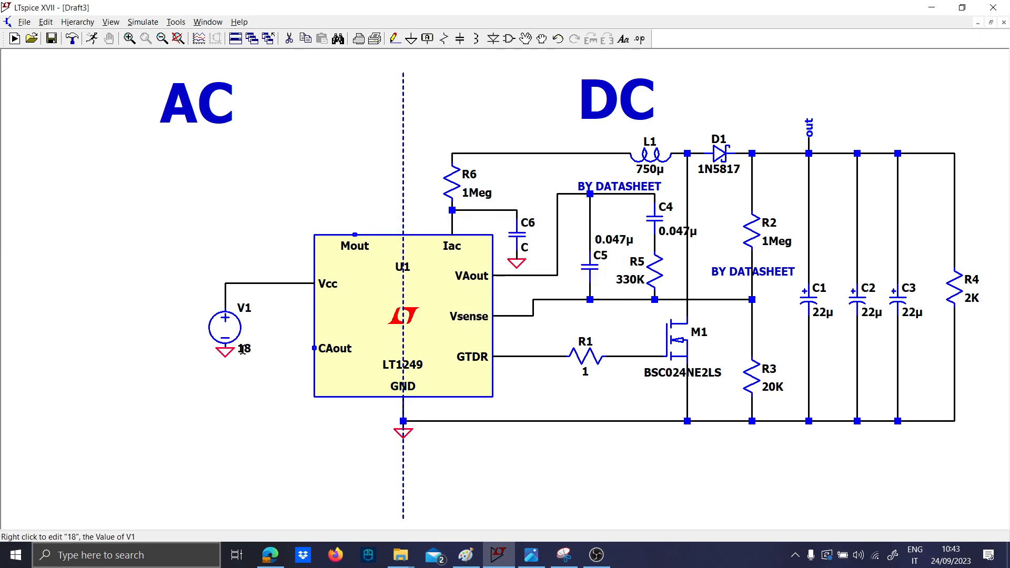
Switch to Paint to examine the annotated LT1249 power supply circuits, and return to the LTspice schematic
left_click(466, 554)
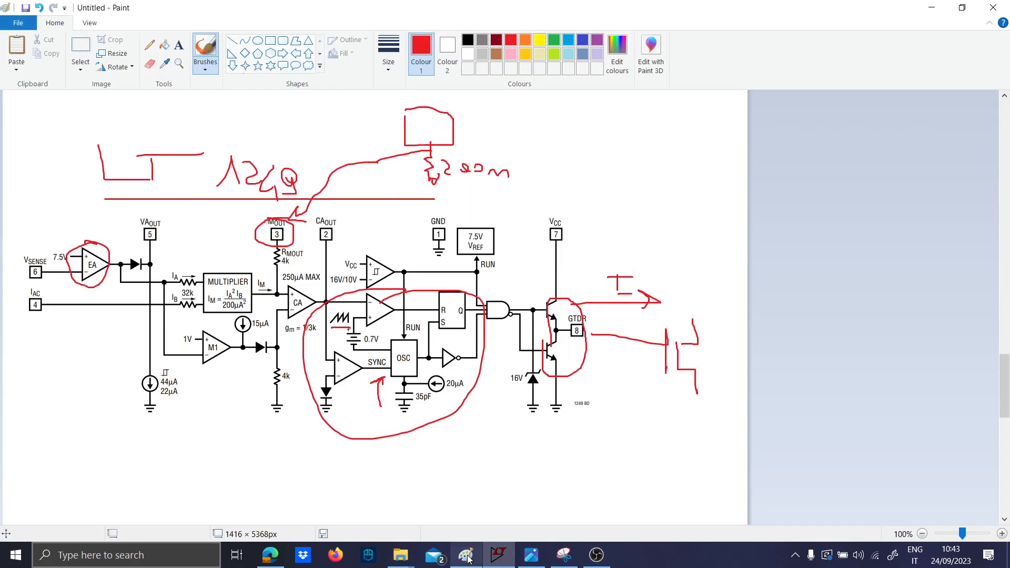
scroll(388, 390, "down", 10)
scroll(316, 221, "down", 4)
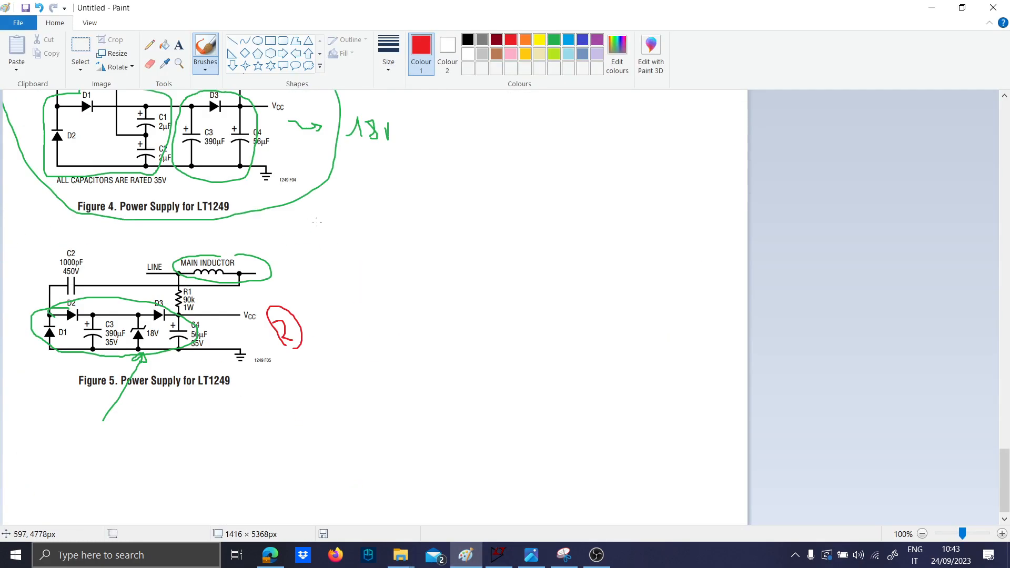
left_click(931, 7)
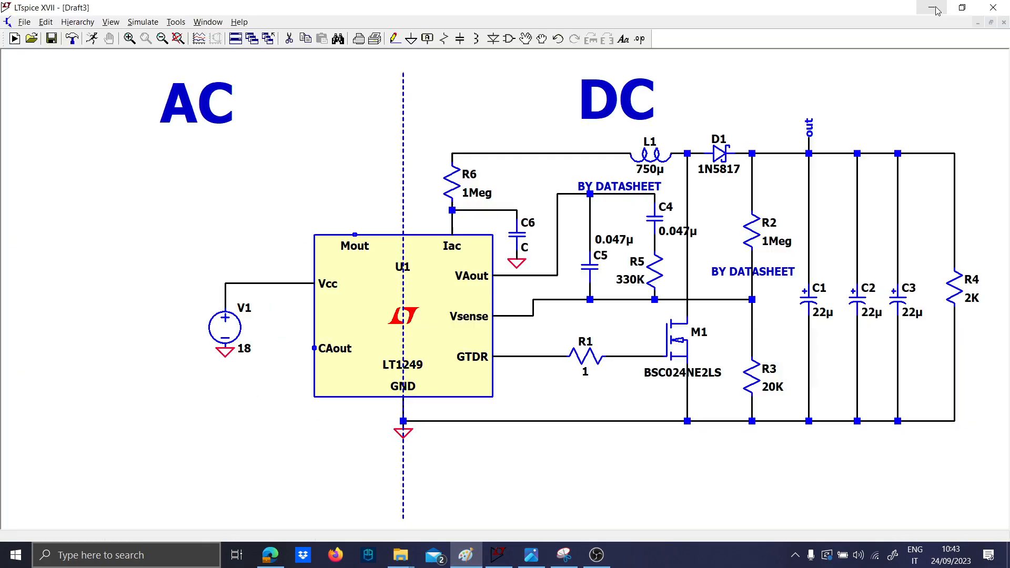
Route a wire from the CAout pin down past the chip's lower edge and left below the voltage source
left_click(298, 347)
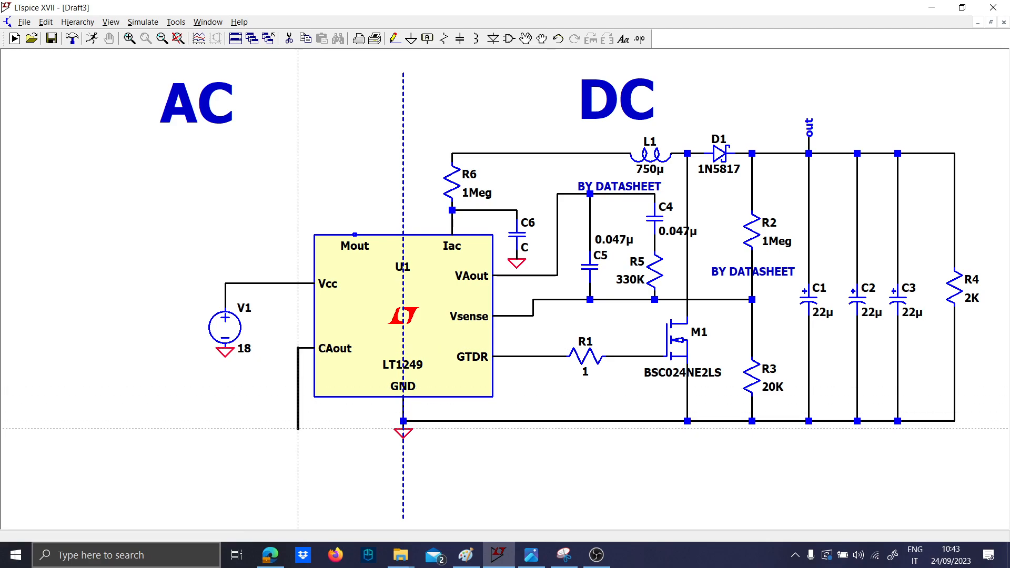
left_click(184, 429)
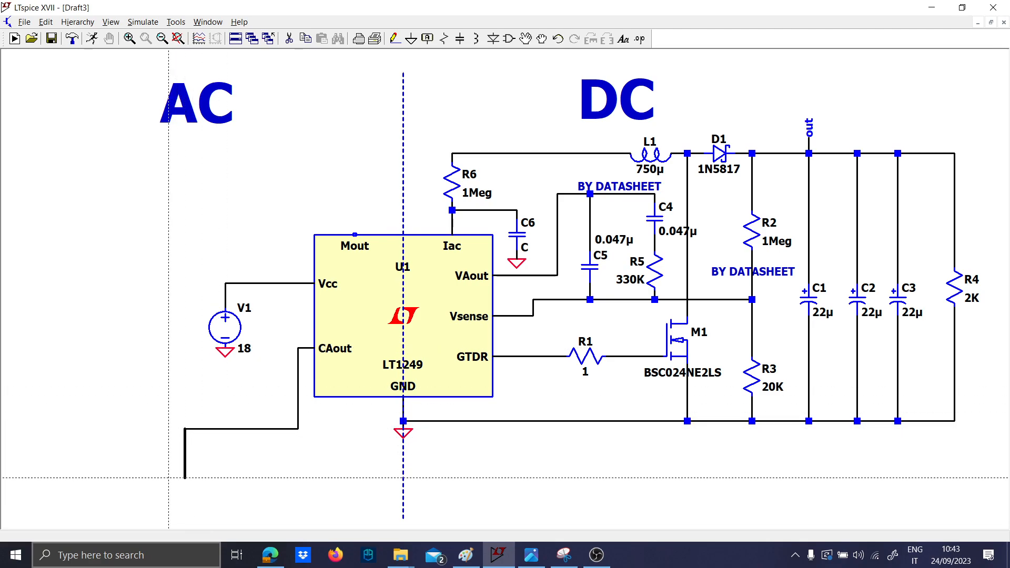
right_click(168, 477)
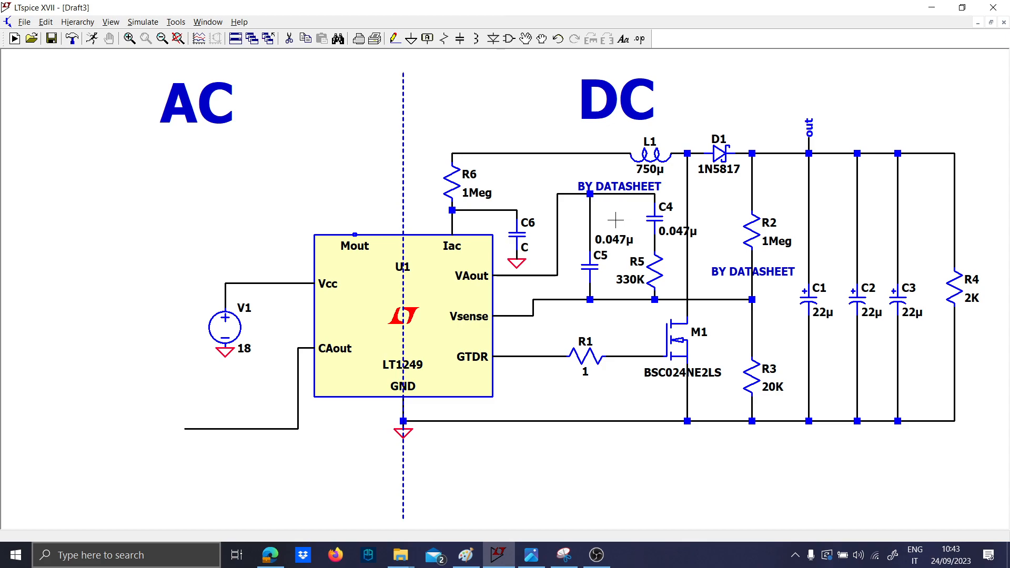
key("F3")
left_click(184, 428)
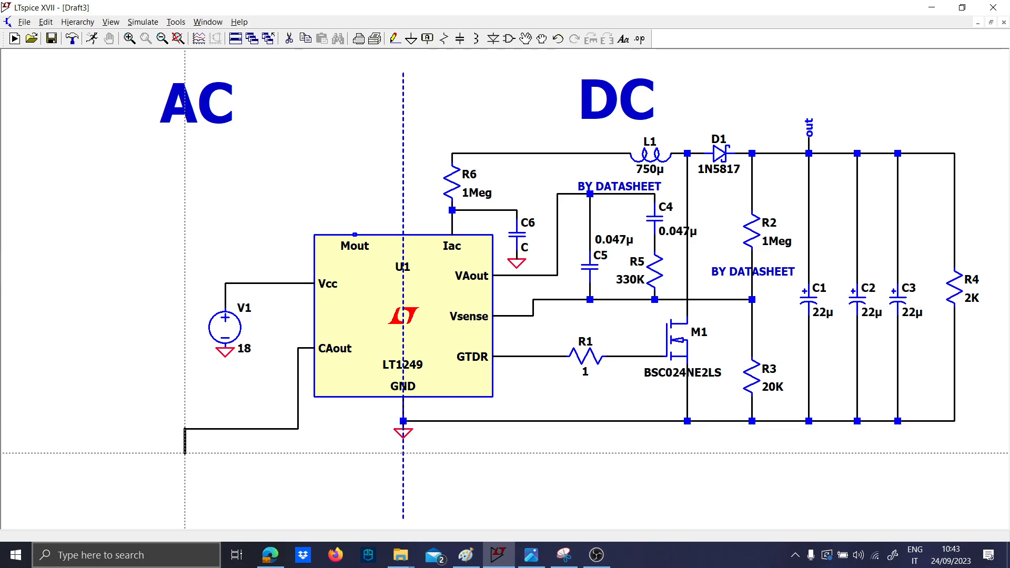
key("Escape")
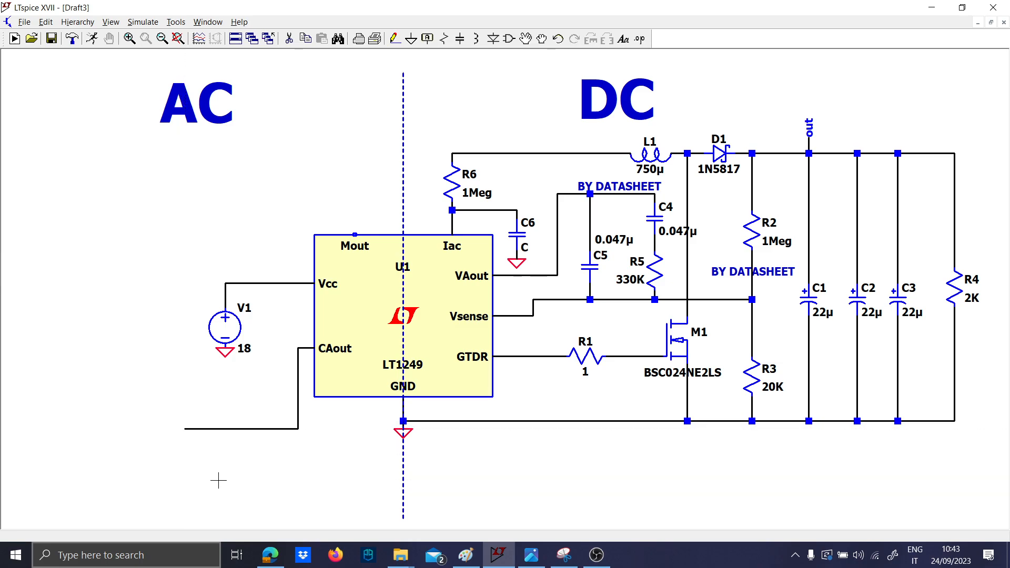
Extend the free end of the CAout wire downward and finish it with a ground symbol
key("F3")
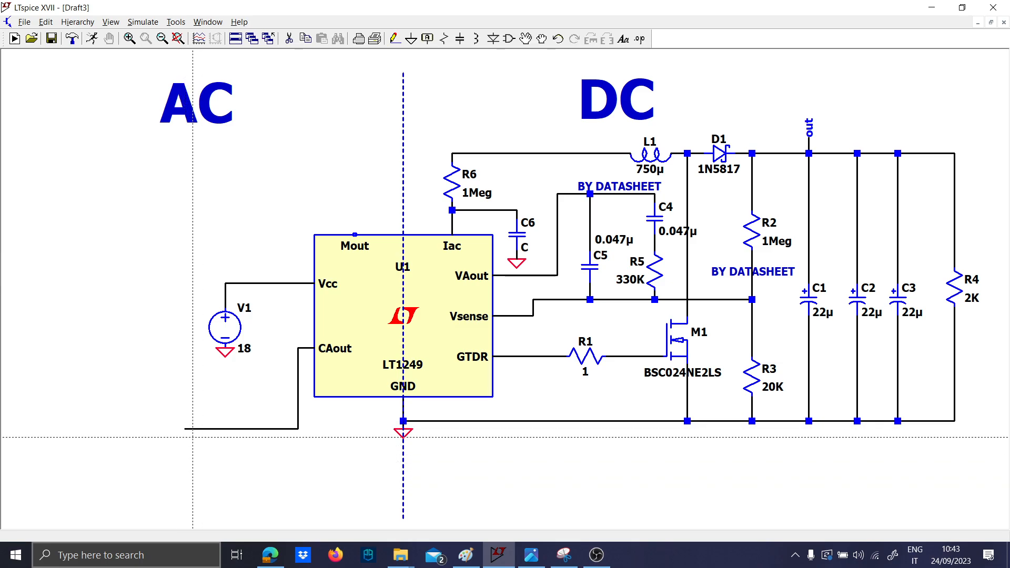
left_click(184, 428)
left_click(184, 507)
key("g")
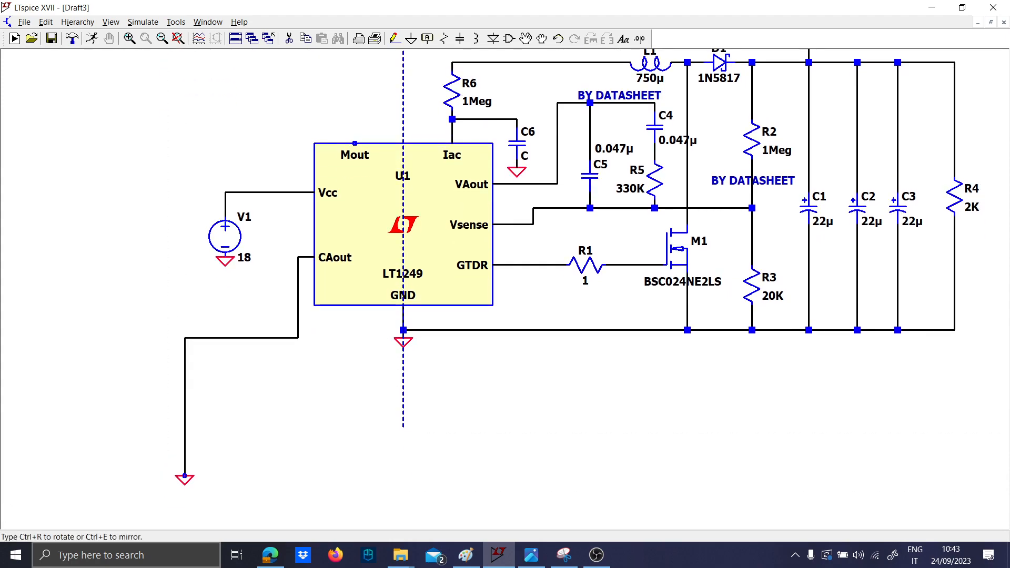
left_click(185, 476)
Delete the ground symbol and the CAout wiring, leaving only the short horizontal stub at the pin
key("Escape")
key("F5")
left_click_drag(293, 508, 175, 337)
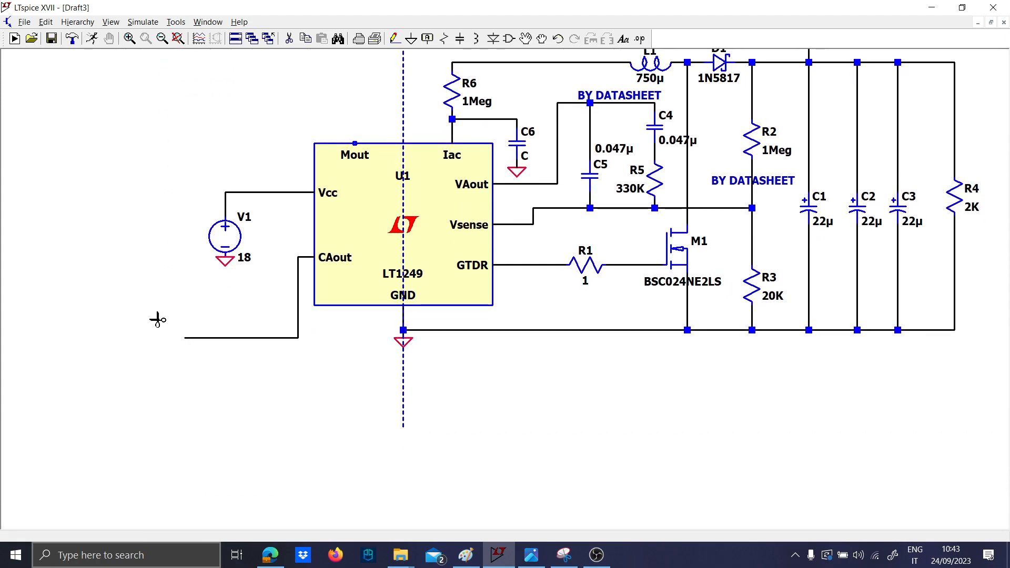
left_click(274, 337)
left_click(297, 335)
Run a short wire down from the CAout stub, try a closed rectangular wire loop at its end, and delete the loop
key("F3")
left_click(298, 257)
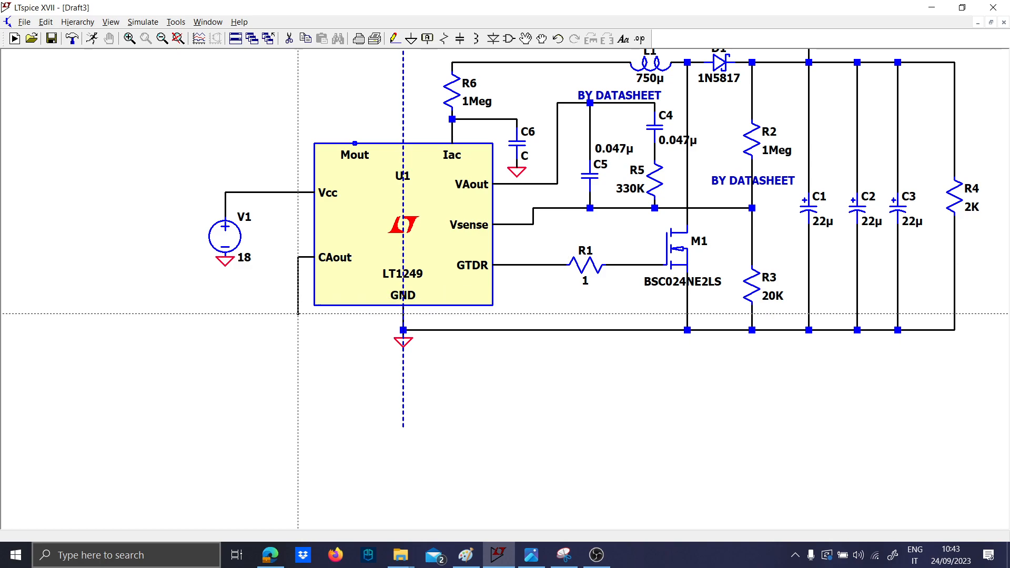
left_click(169, 313)
left_click(298, 386)
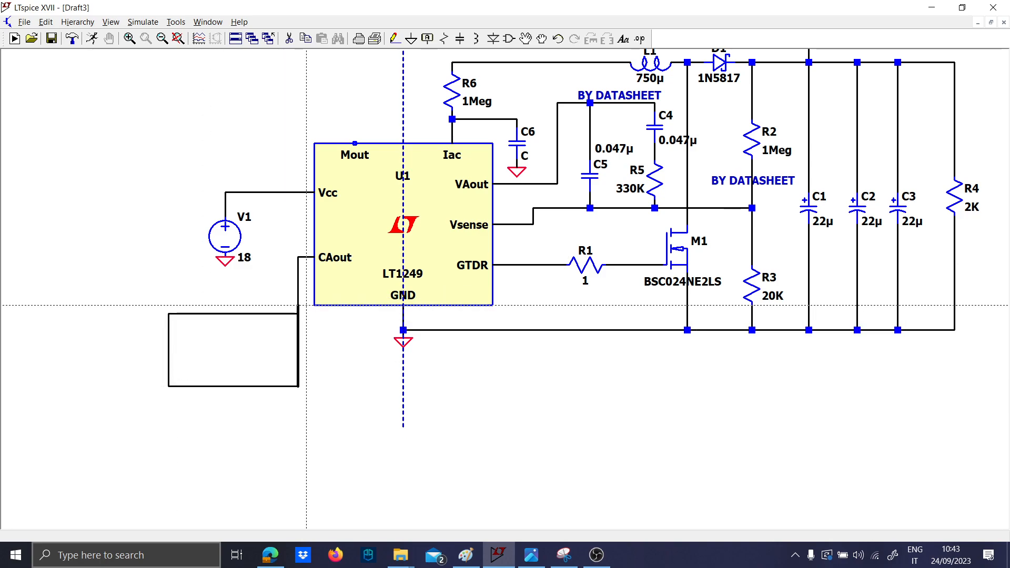
left_click(299, 310)
key("Escape")
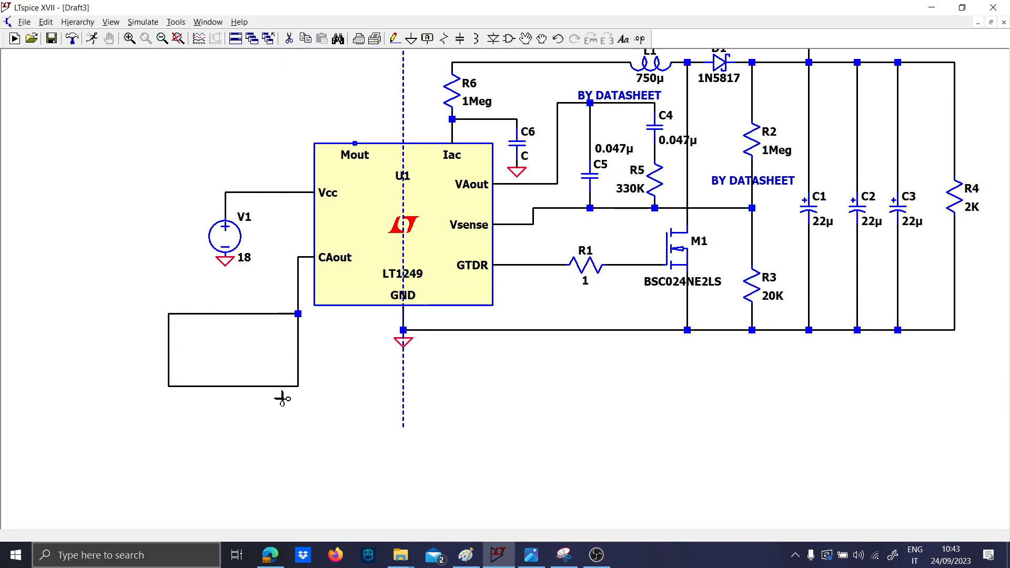
left_click_drag(282, 399, 174, 311)
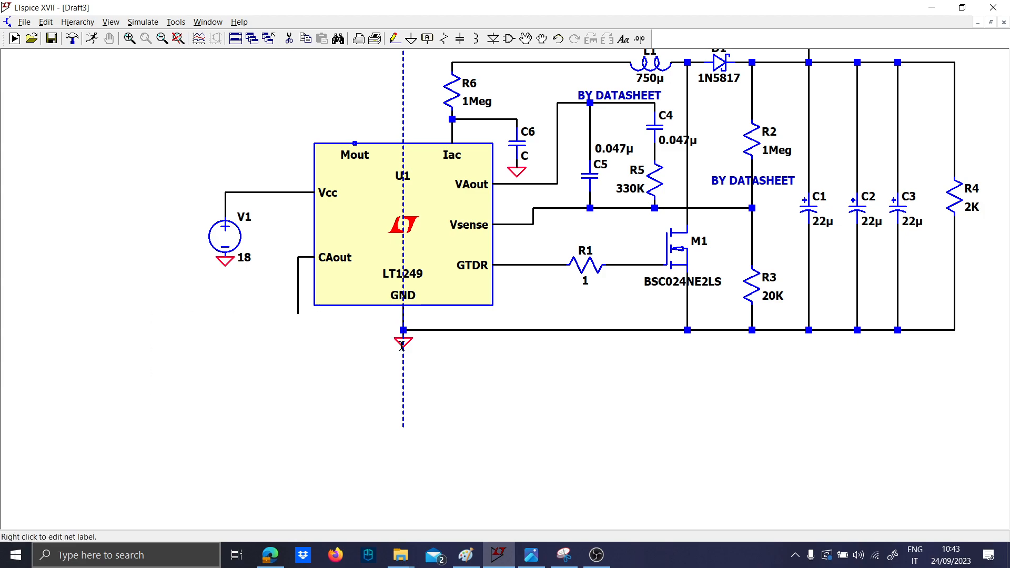
Drag the ground symbol below the LT1249's GND pin farther down, stretching its wire
key("F8")
left_click(408, 341)
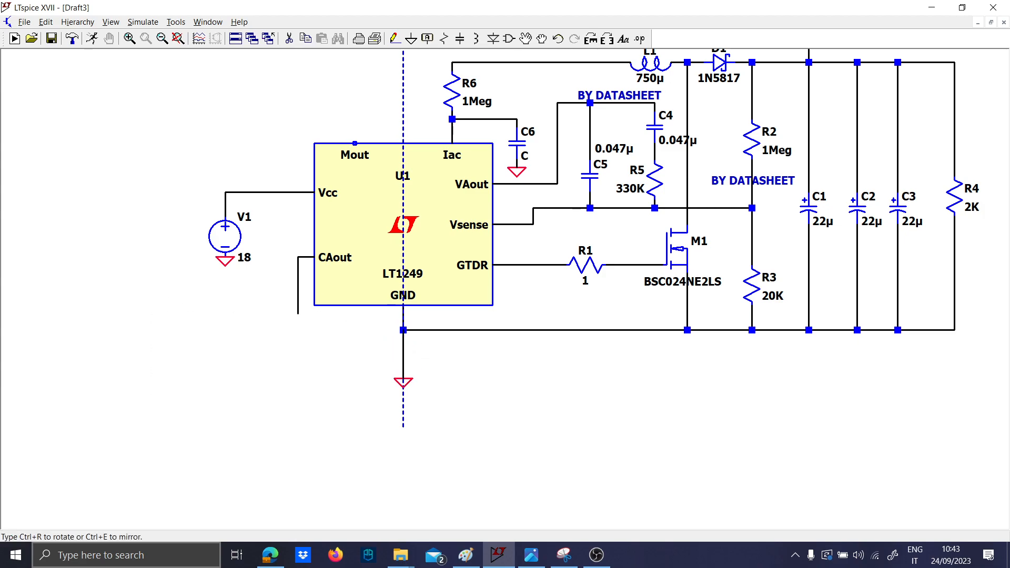
left_click(408, 381)
Wire the CAout branch to the lengthened GND wire, and add a parallel branch to its left between CAout and ground
key("F3")
left_click(403, 362)
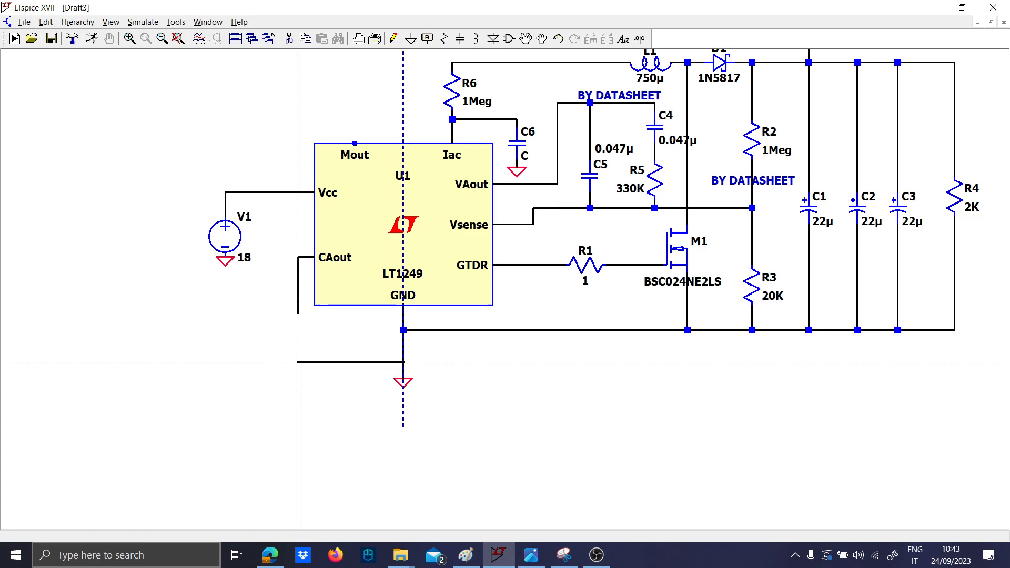
left_click(298, 314)
left_click(297, 361)
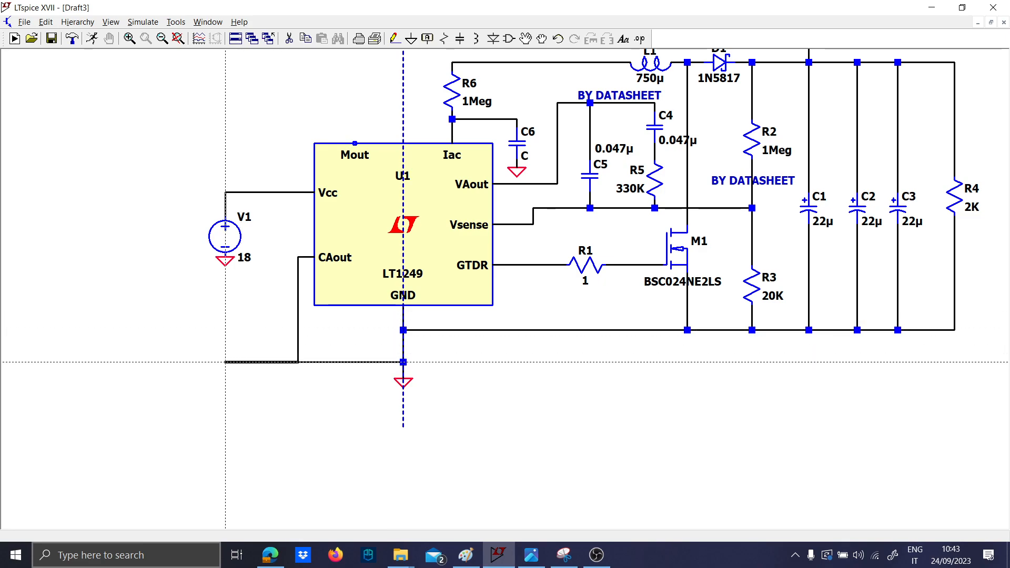
left_click(250, 362)
left_click(298, 257)
key("Escape")
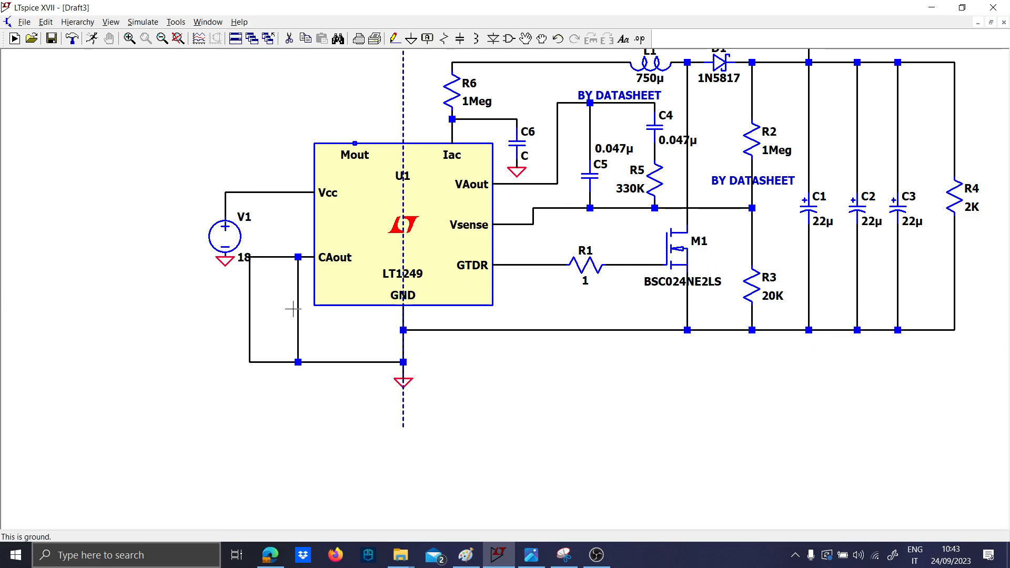
Insert a capacitor in the CAout-to-ground branch nearest the chip and set its value to 10p
key("c")
left_click(309, 332)
right_click(310, 337)
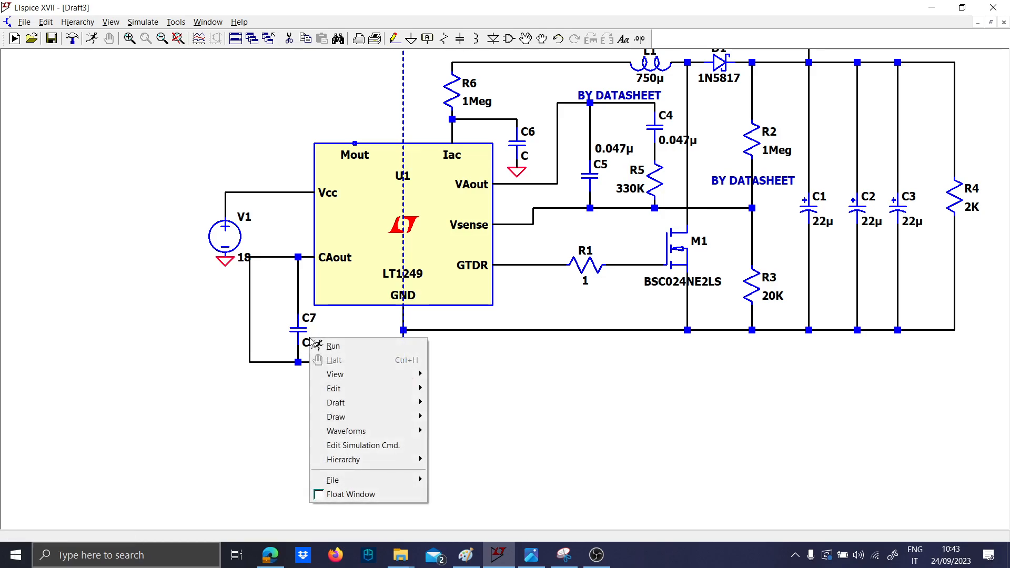
right_click(310, 337)
right_click(309, 344)
type("100p")
key("Return")
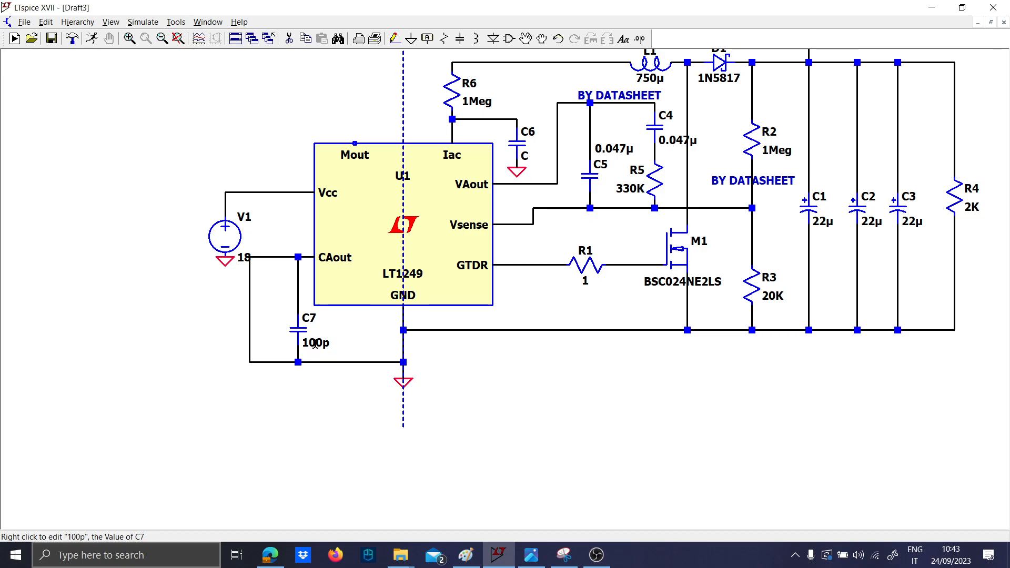
right_click(314, 344)
type("10p")
key("Return")
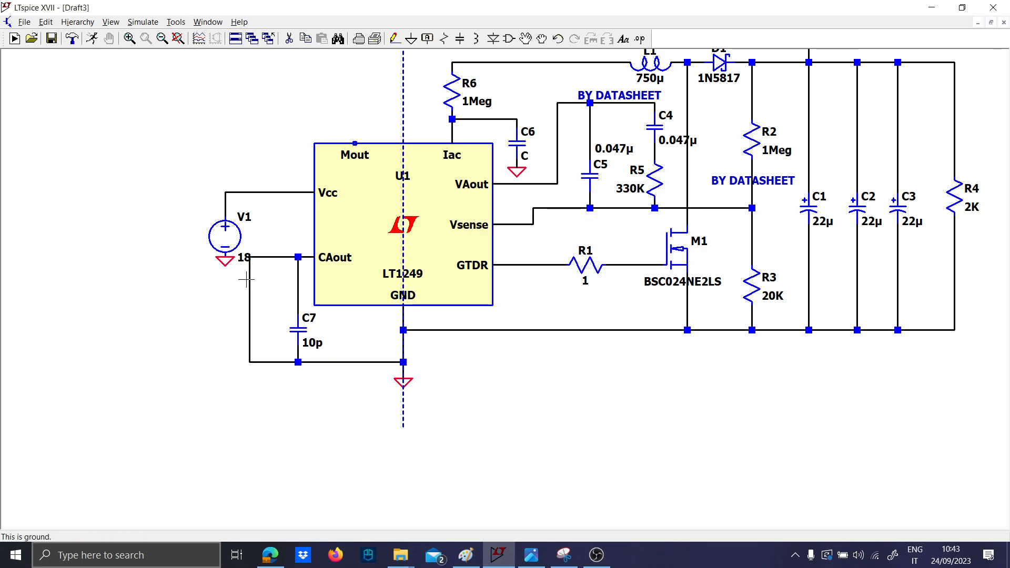
Insert a resistor in the lower part of the outer CAout branch and set its value to 10k
key("r")
left_click(263, 342)
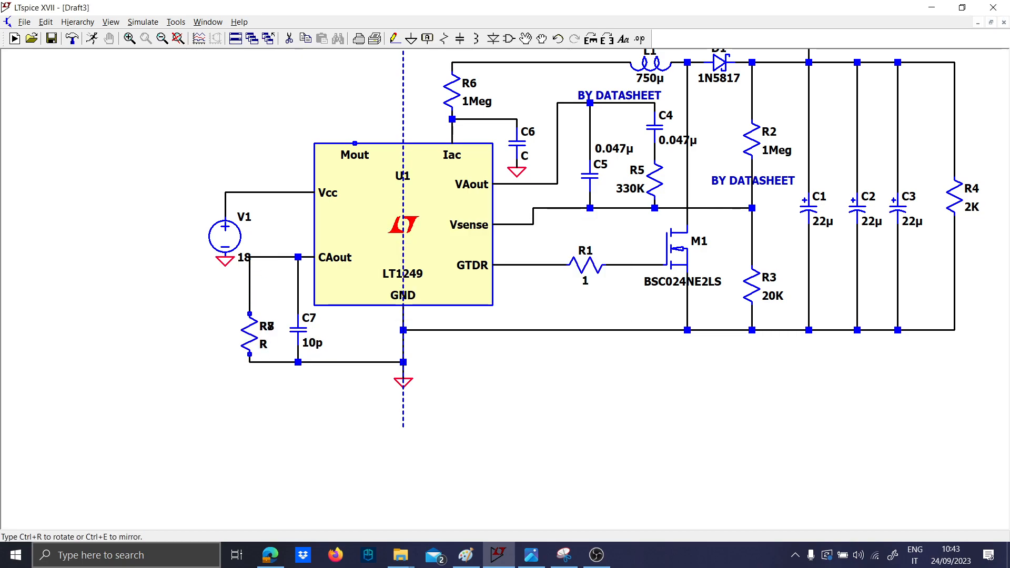
key("Escape")
right_click(263, 342)
type("10k")
key("Return")
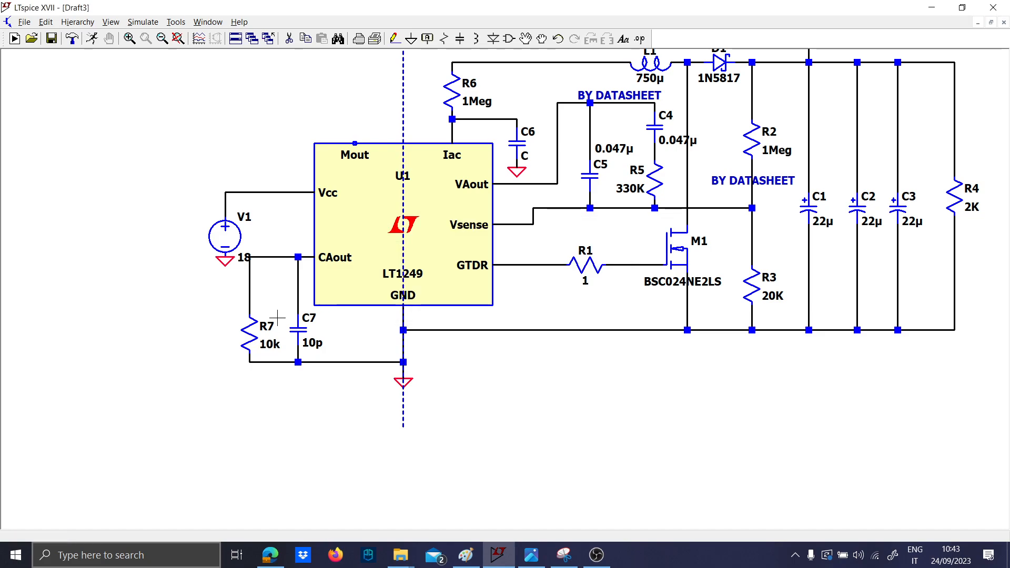
Insert a capacitor above the 10k resistor in the outer CAout branch and set its value to 100p
key("c")
left_click(252, 279)
key("Escape")
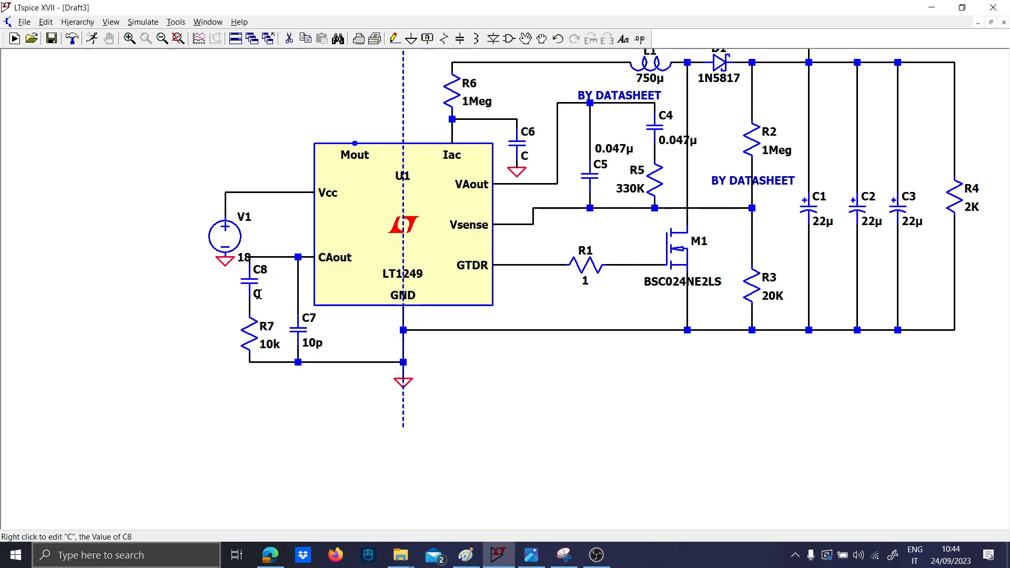
right_click(257, 294)
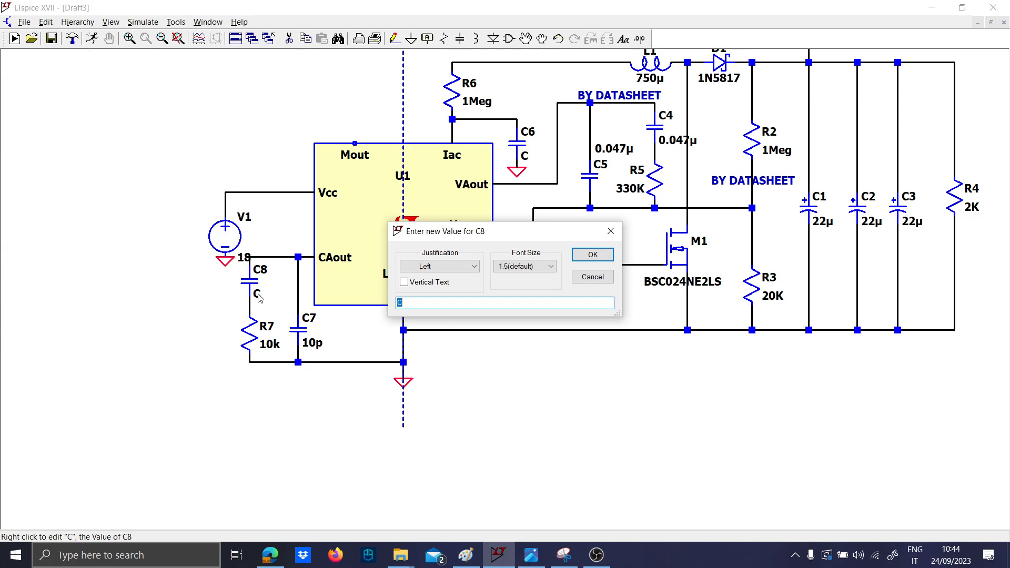
type("100p")
key("Return")
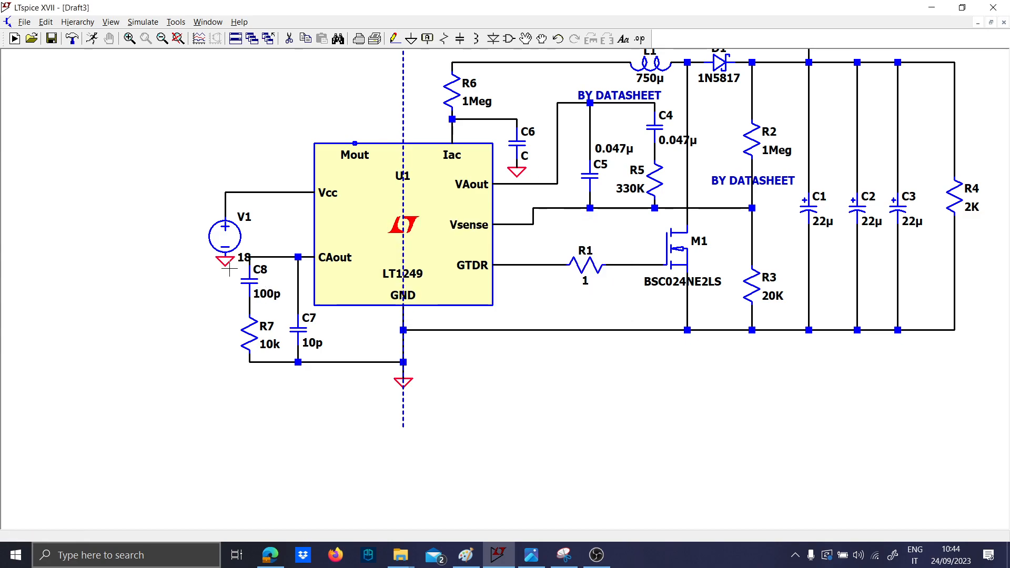
Move the 18 V Vcc source with its ground farther left, clear of the CAout compensation network, keeping its wire attached
left_click_drag(199, 275, 273, 174)
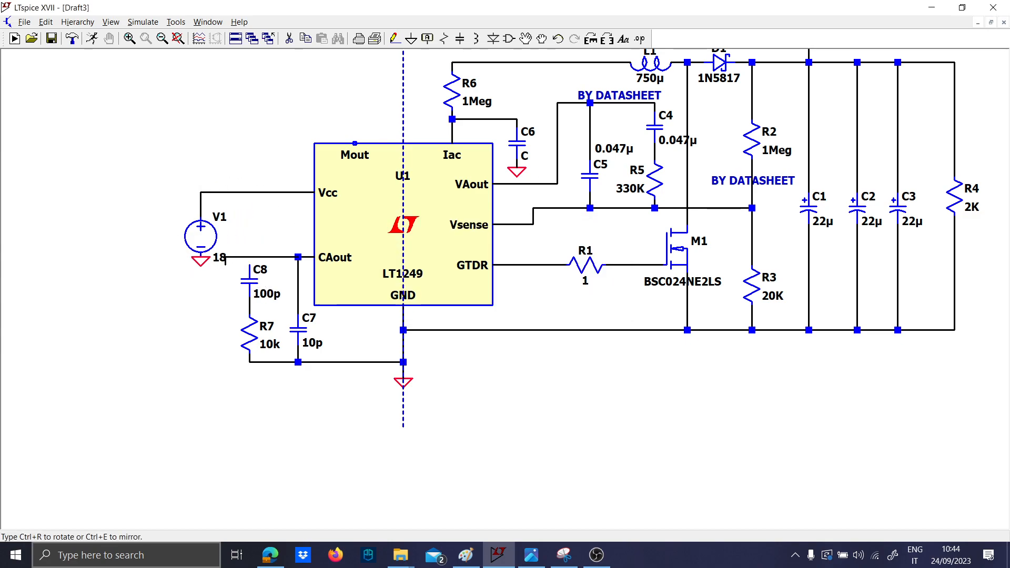
left_click(198, 238)
left_click_drag(228, 274, 213, 243)
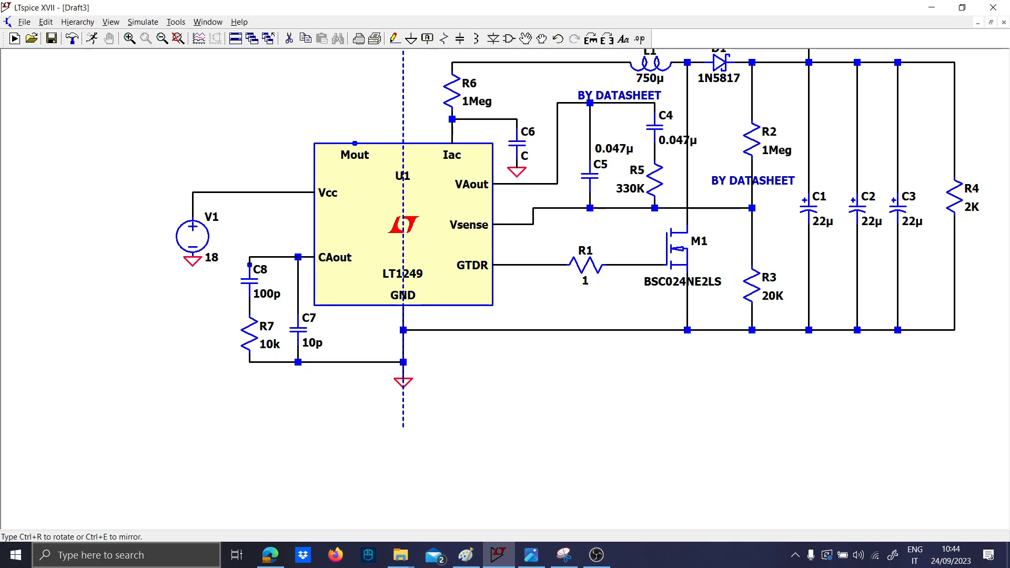
left_click(248, 246)
key("Escape")
Add the comment text TYPE2 above the CAout compensation network
scroll(261, 308, "up", 2)
key("t")
key("Caps_Lock")
type("TY")
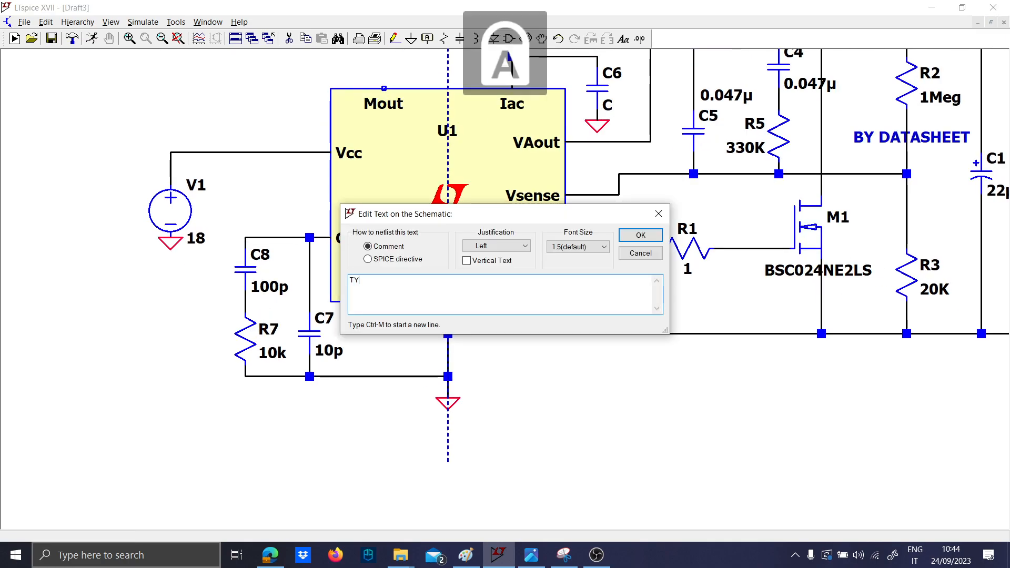
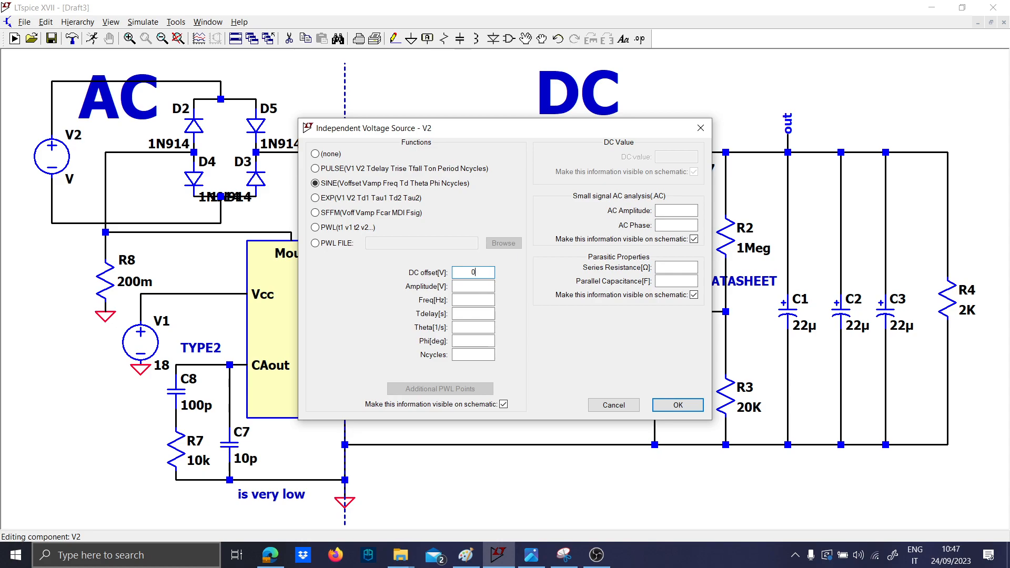
Set source V2's sine amplitude to 165 V and its frequency to 600 Hz
left_click(471, 287)
type("165")
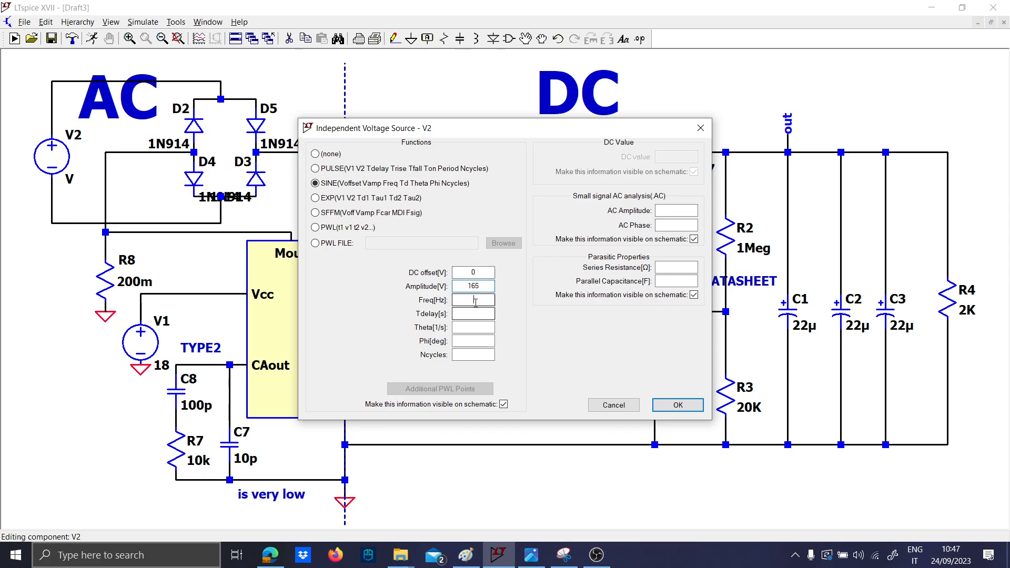
left_click(475, 300)
type("600")
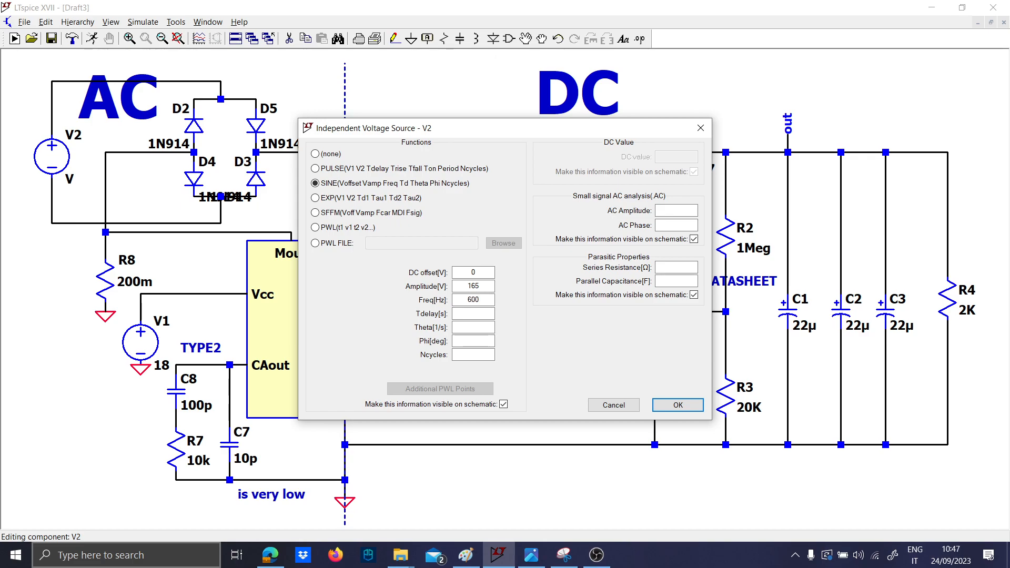
key("Return")
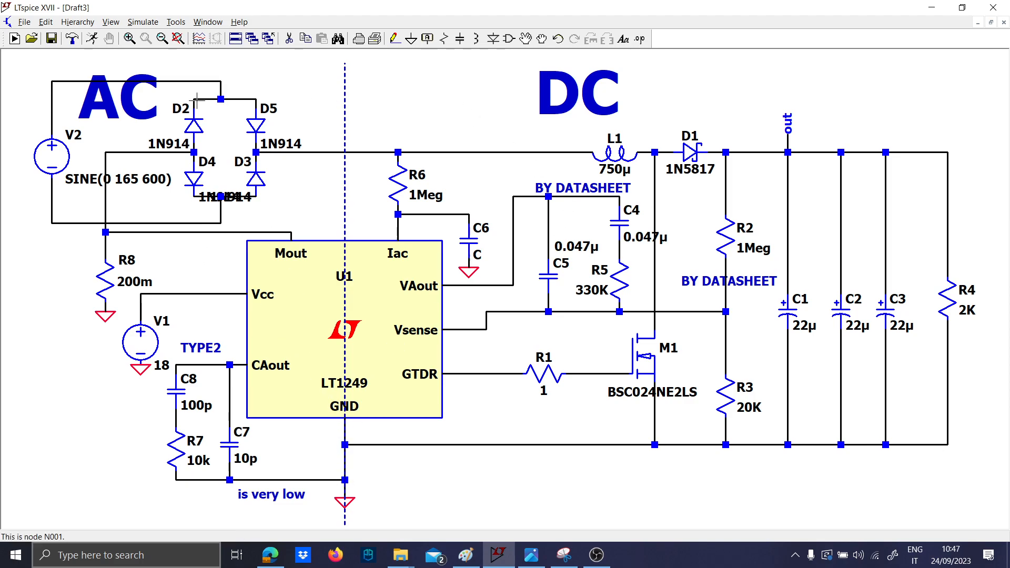
Save the schematic under the file name PFC
left_click(24, 22)
left_click(52, 94)
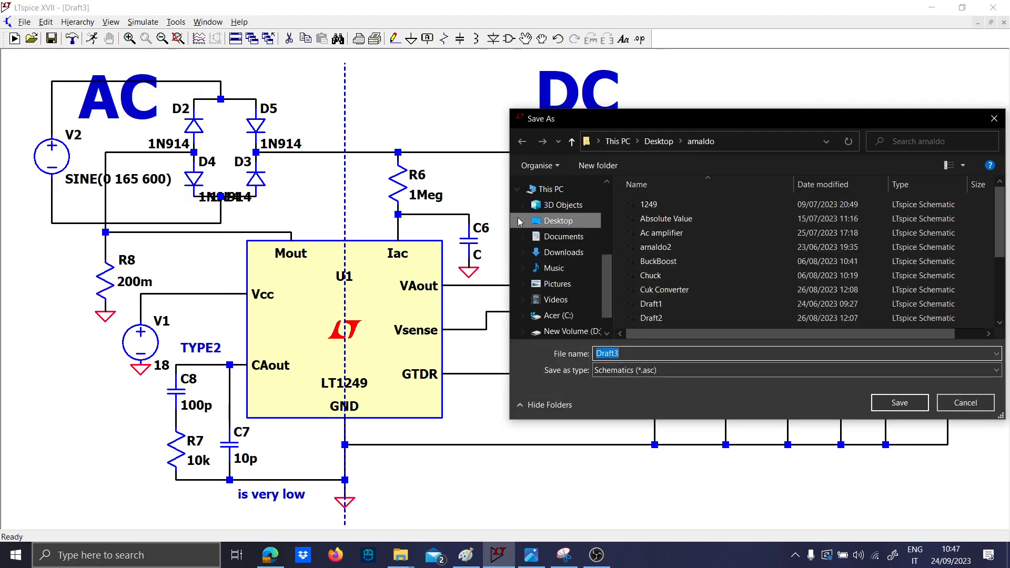
type("PFC")
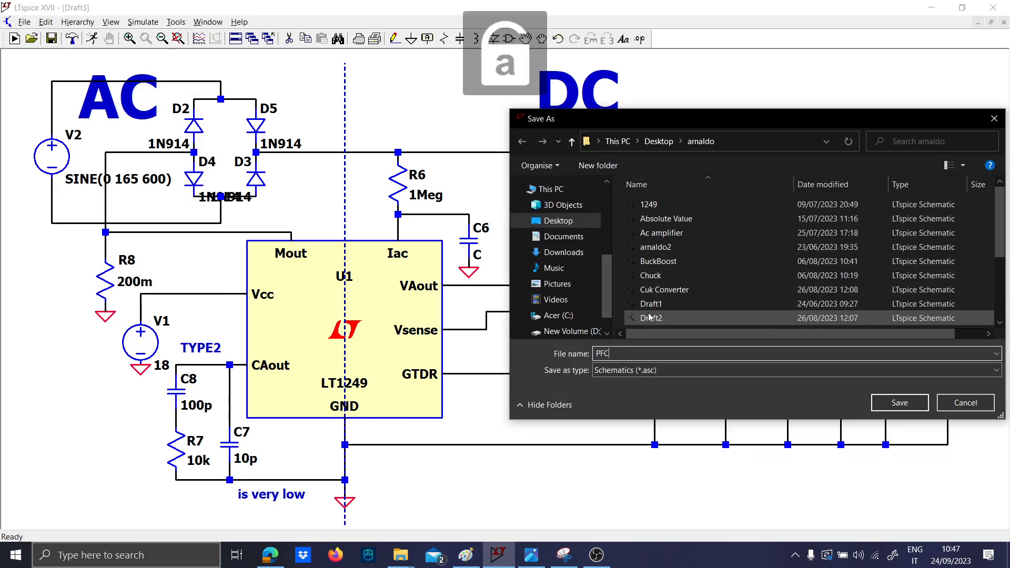
key("Return")
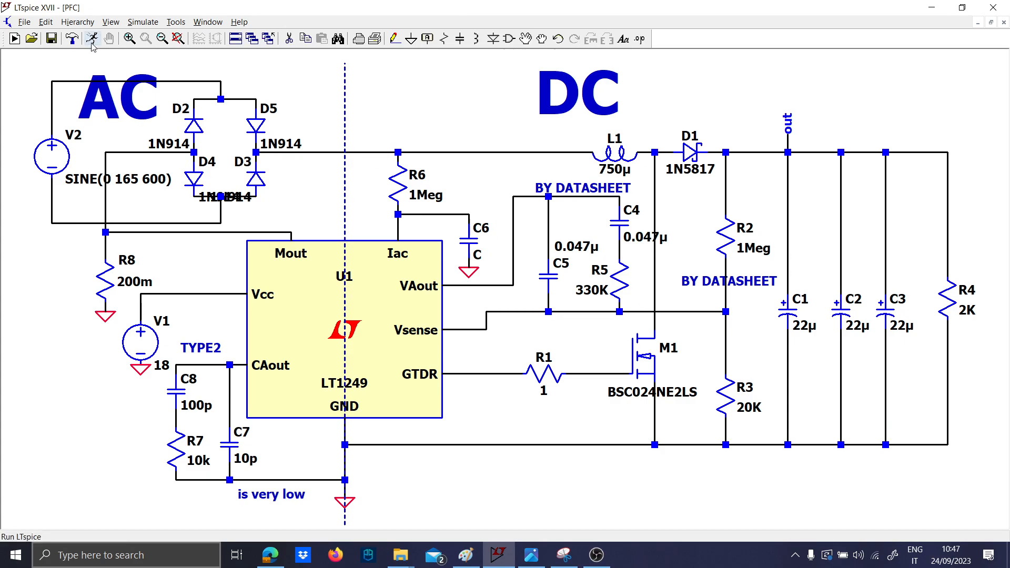
Place the SPICE directive .ic V(out)=385 beside the out node
left_click(92, 45)
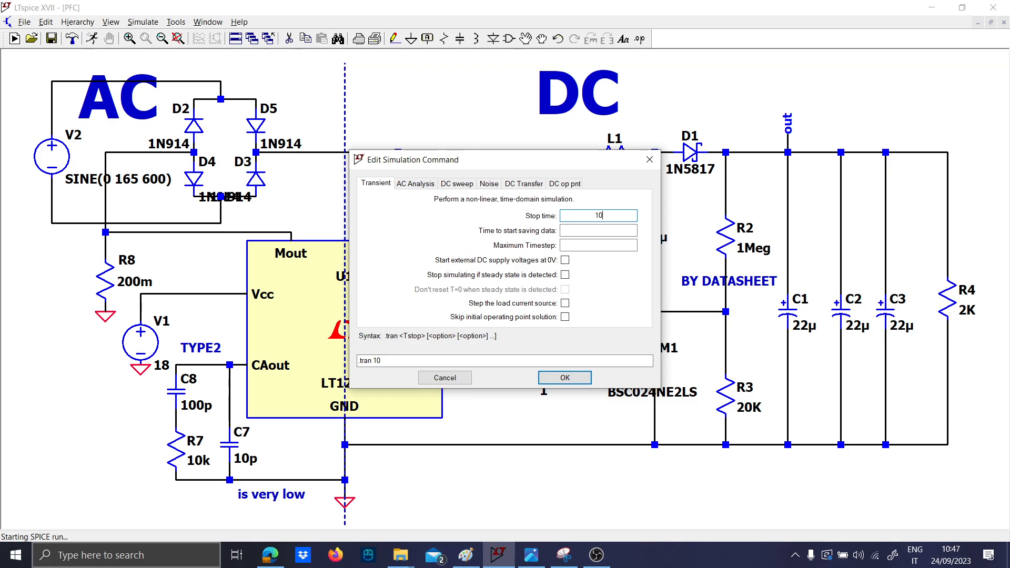
key("Return")
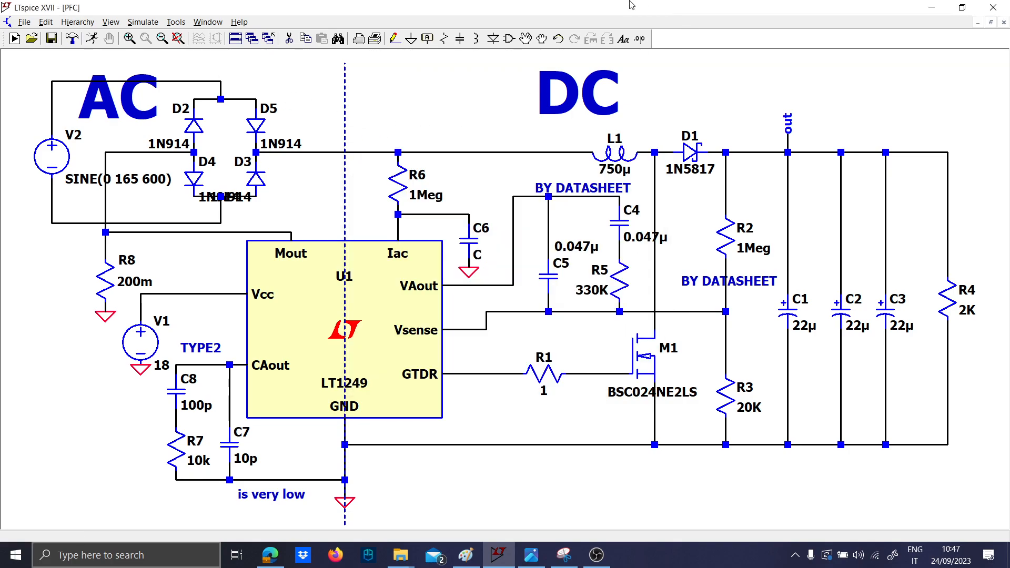
key("s")
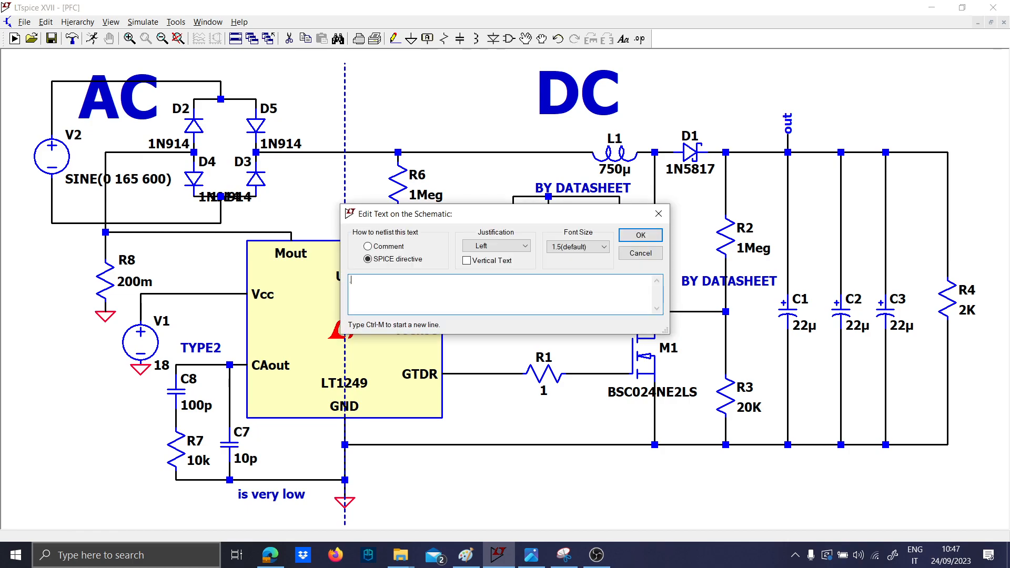
type(".ic V(out)=385")
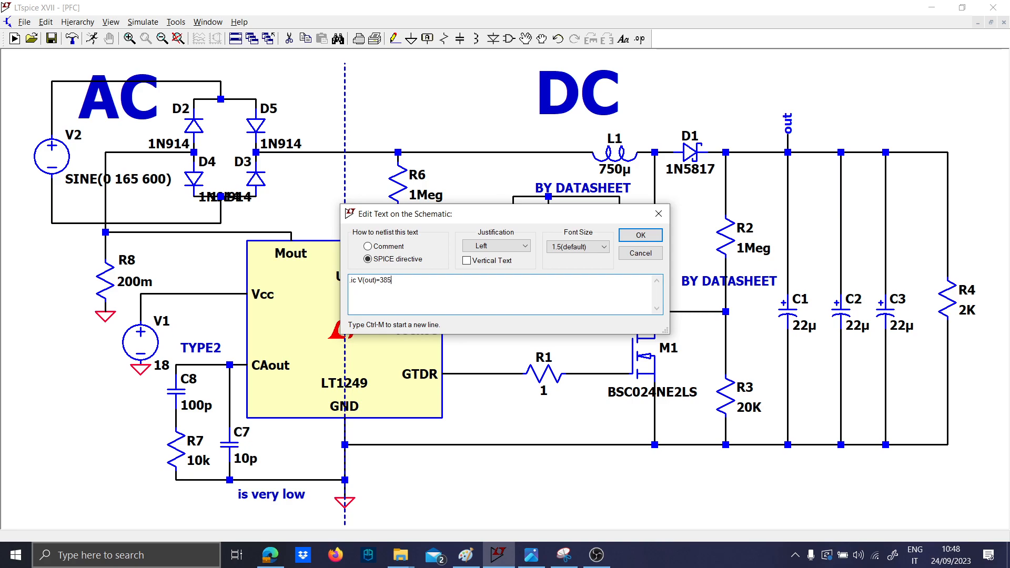
key("Return")
left_click(806, 130)
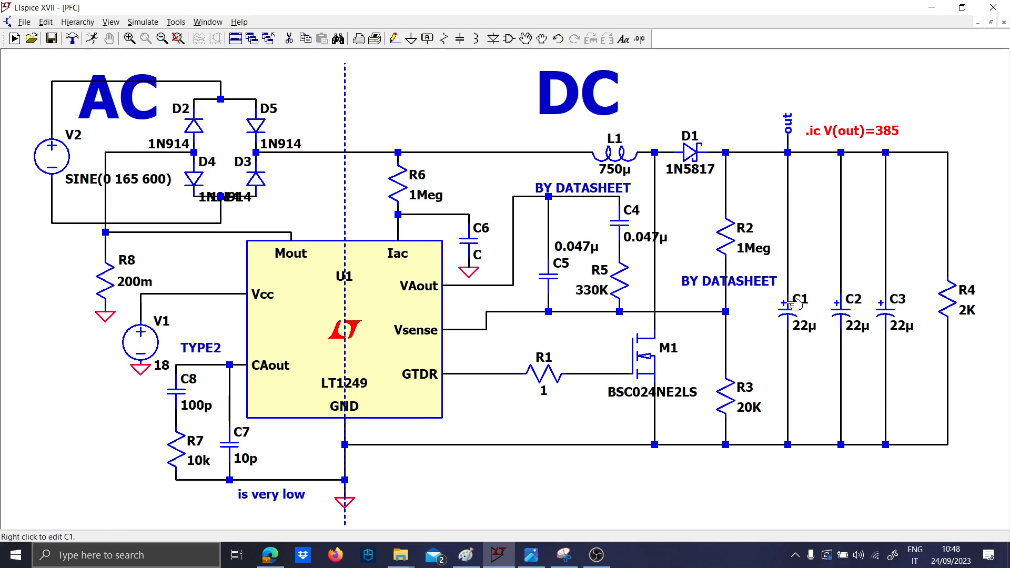
left_click(90, 41)
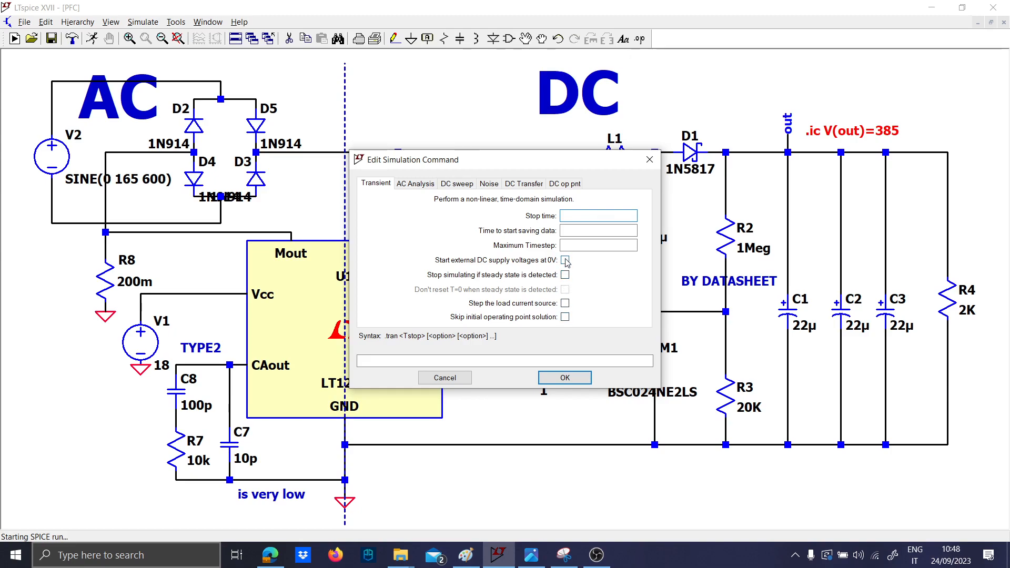
left_click(564, 317)
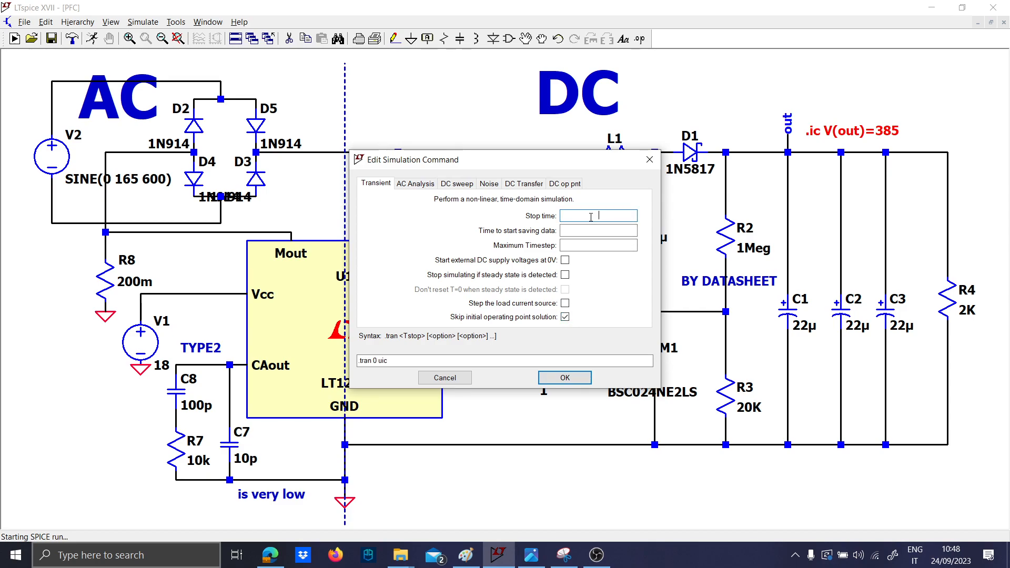
type("20")
key("Return")
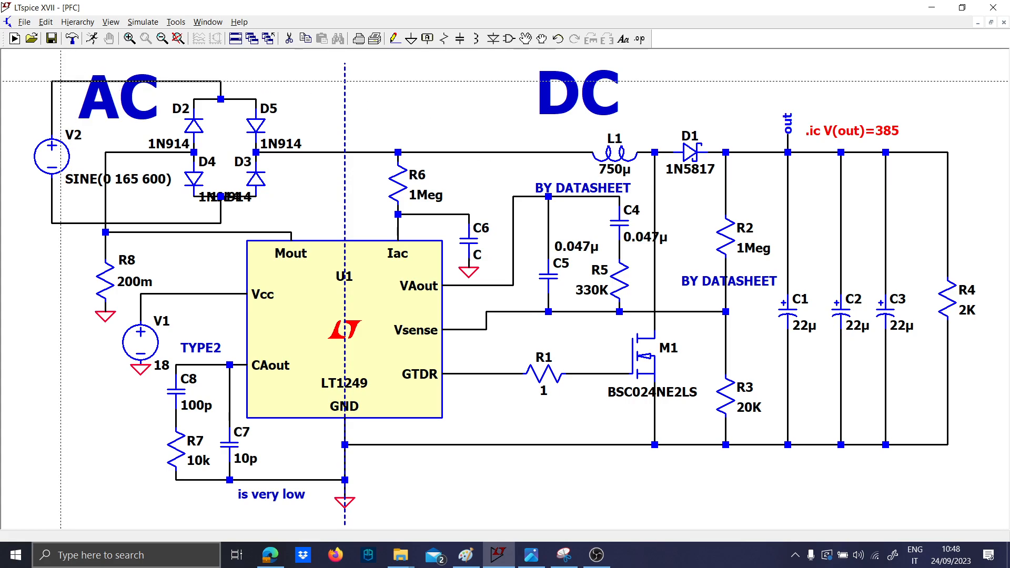
key("F2")
key("Escape")
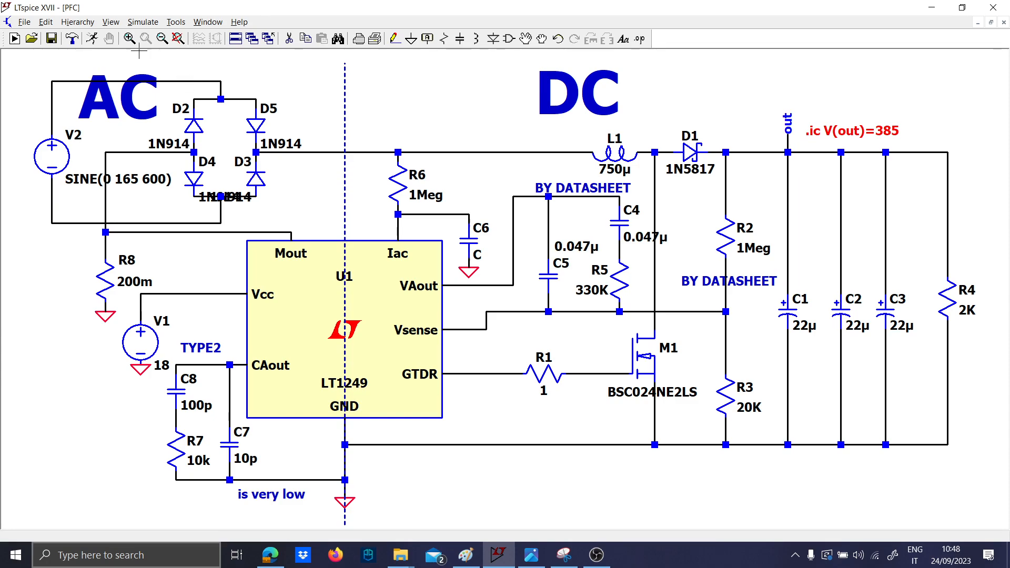
Run a transient simulation with a 20m stop time and the initial operating point solution skipped, continuing with the default model
left_click(92, 41)
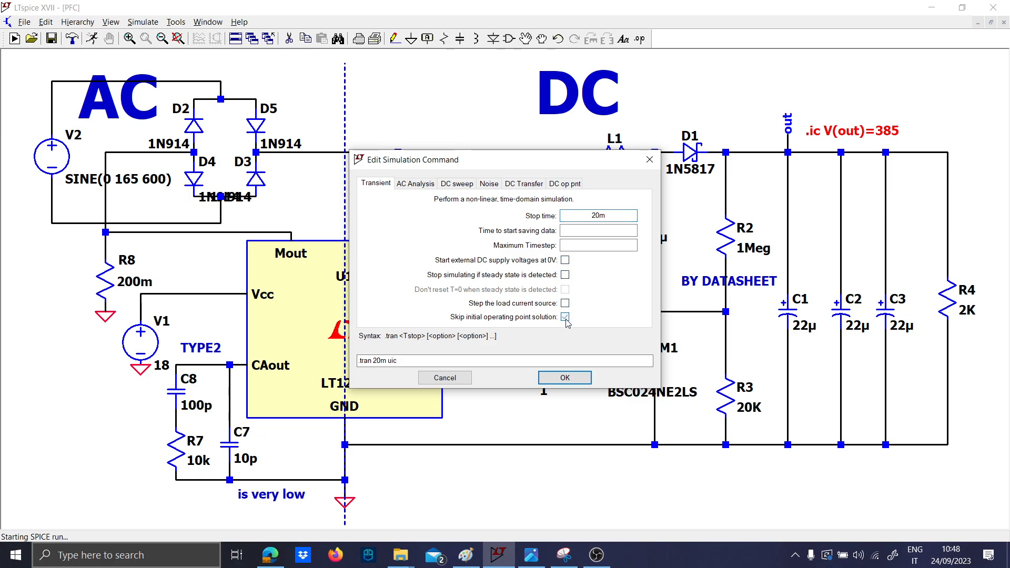
left_click(564, 377)
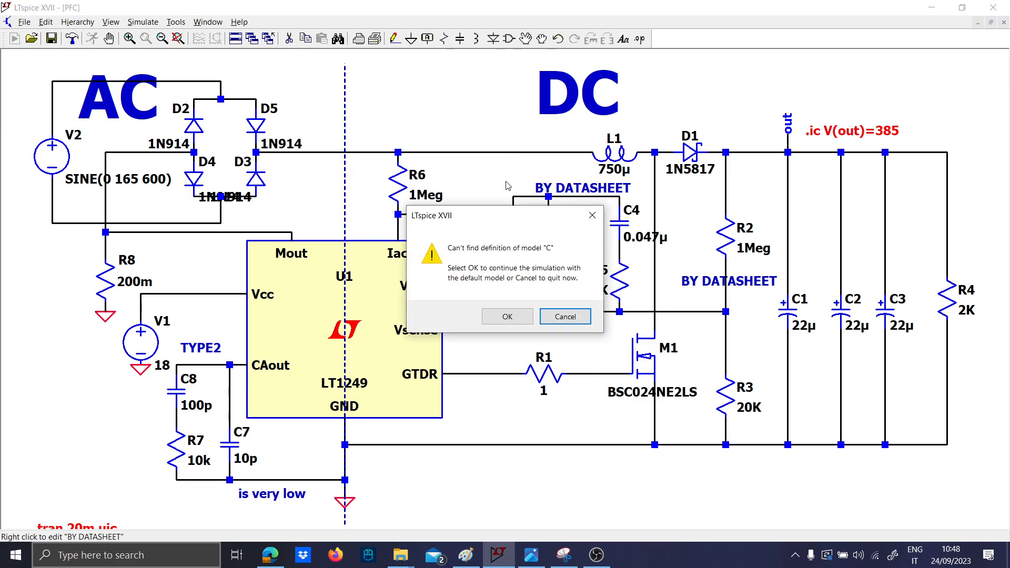
left_click(496, 318)
left_click(529, 305)
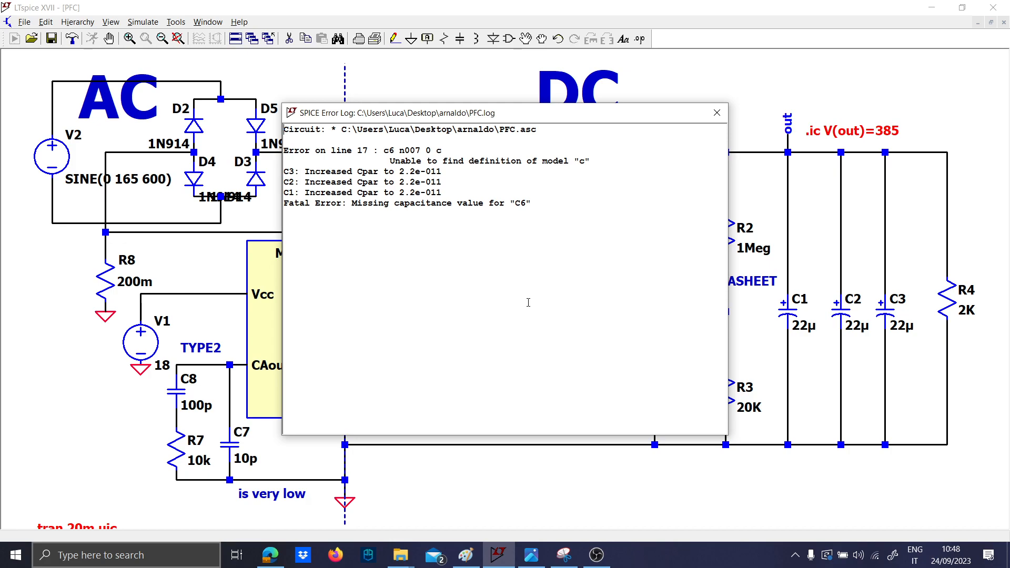
key("Escape")
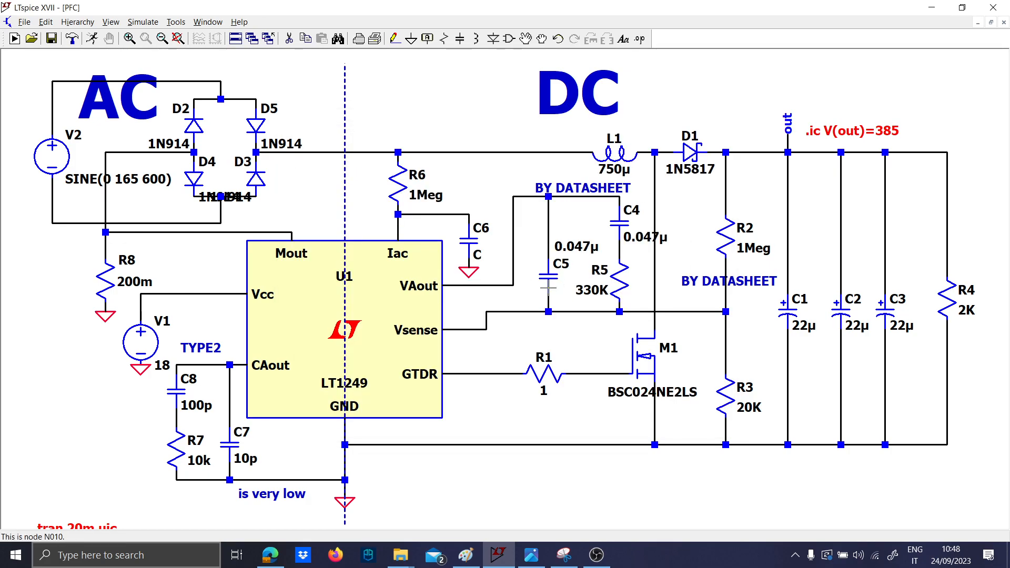
Set the value of capacitor C6 at the Iac pin to 470p
right_click(547, 283)
key("Escape")
right_click(480, 256)
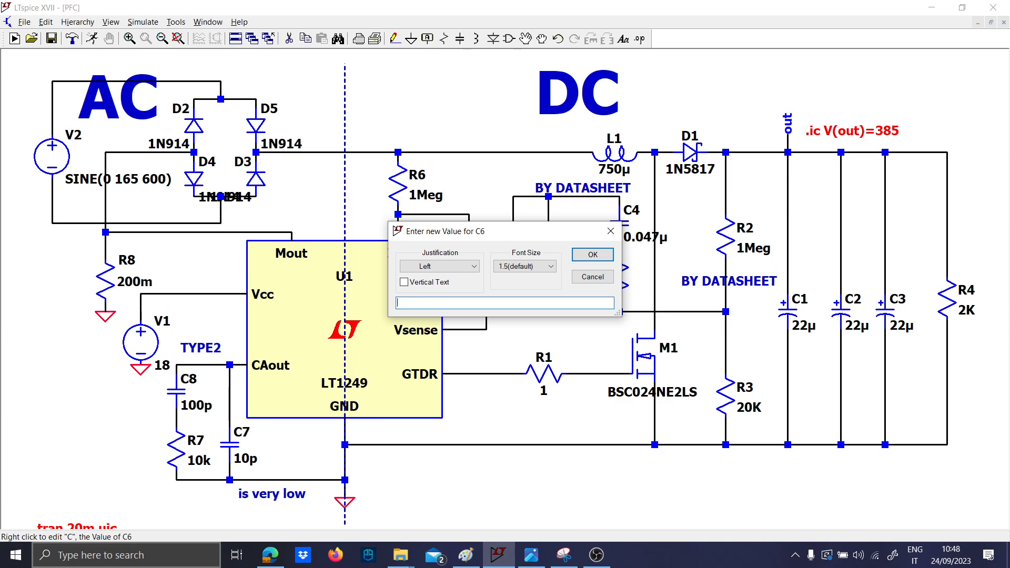
type("470p")
key("Return")
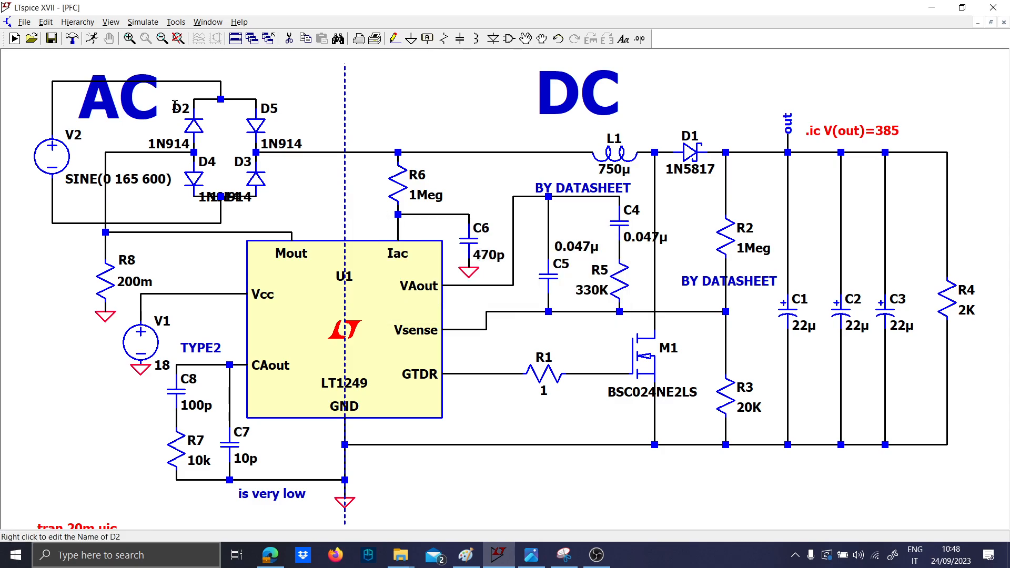
Run the simulation again and tile the waveform and schematic windows side by side
left_click(92, 38)
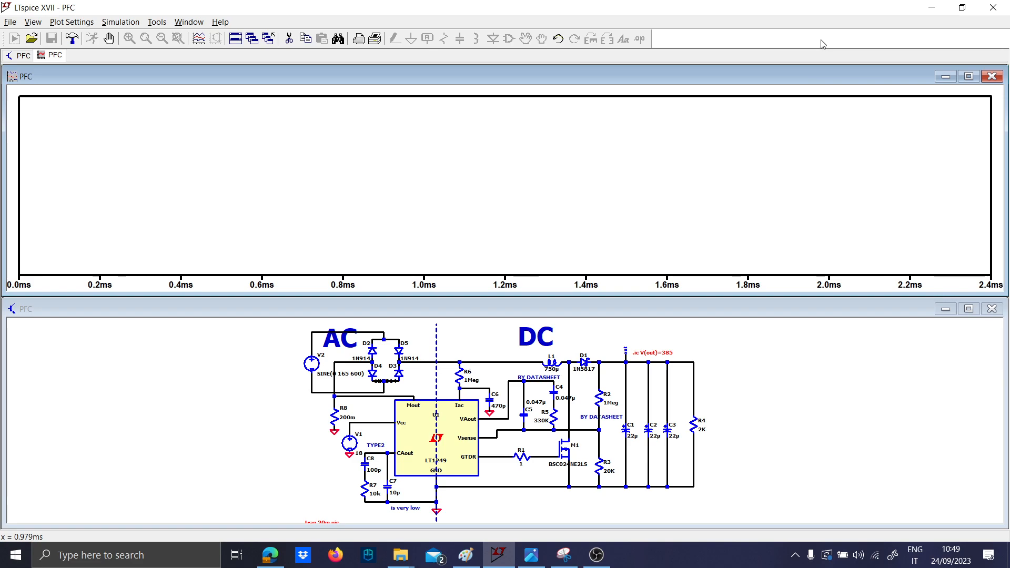
scroll(370, 386, "up", 1)
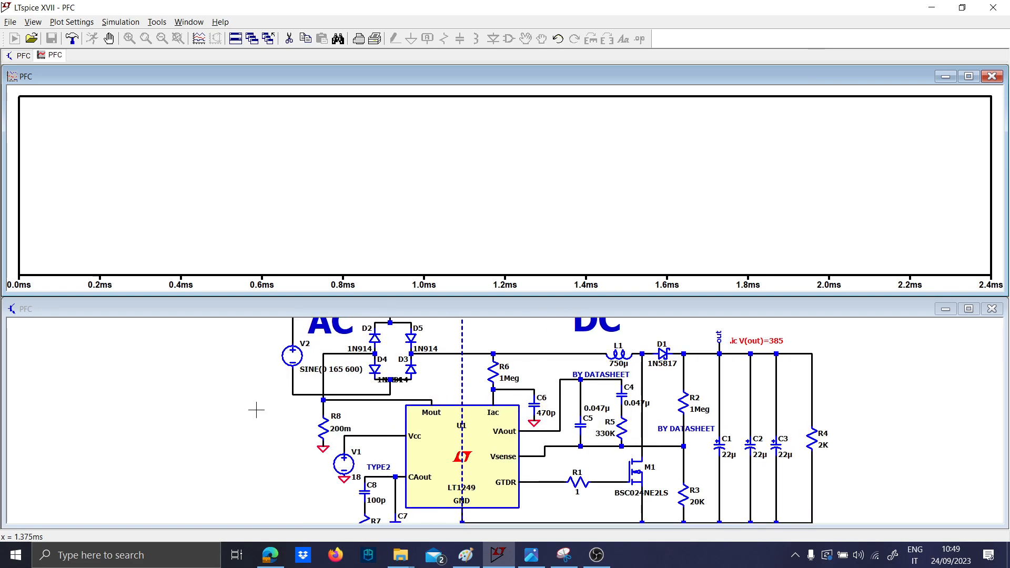
right_click(757, 50)
left_click(778, 67)
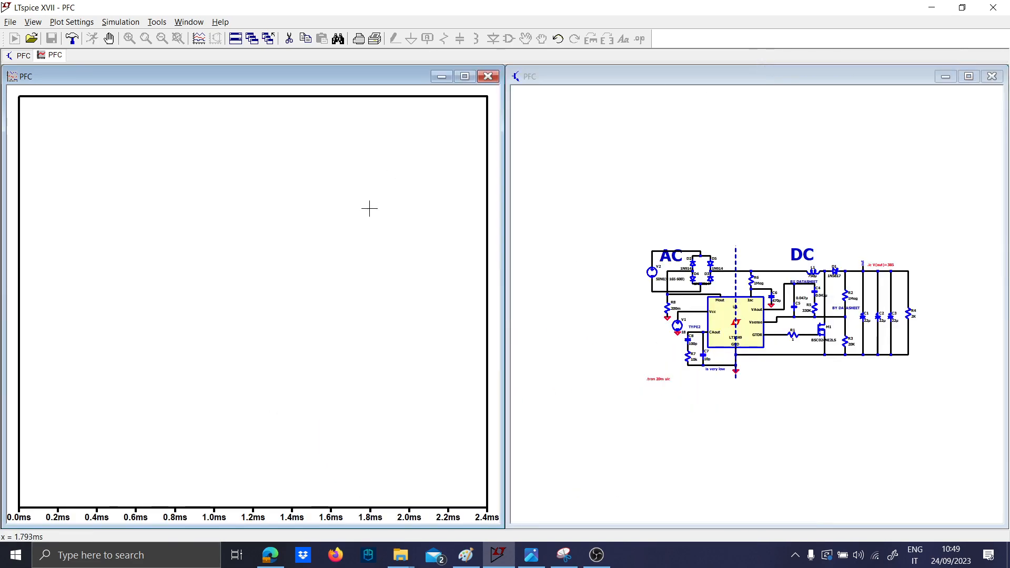
scroll(708, 412, "up", 2)
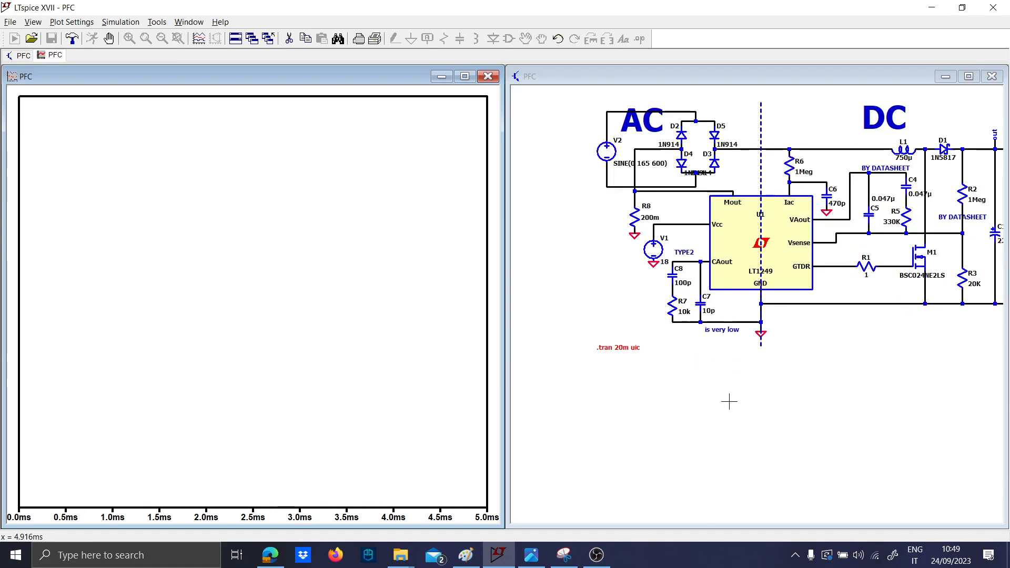
Add a second plot pane to the waveform window
right_click(257, 309)
left_click(316, 372)
left_click(317, 371)
Plot the differential voltage across the AC source V2 in the lower waveform pane
scroll(591, 235, "up", 2)
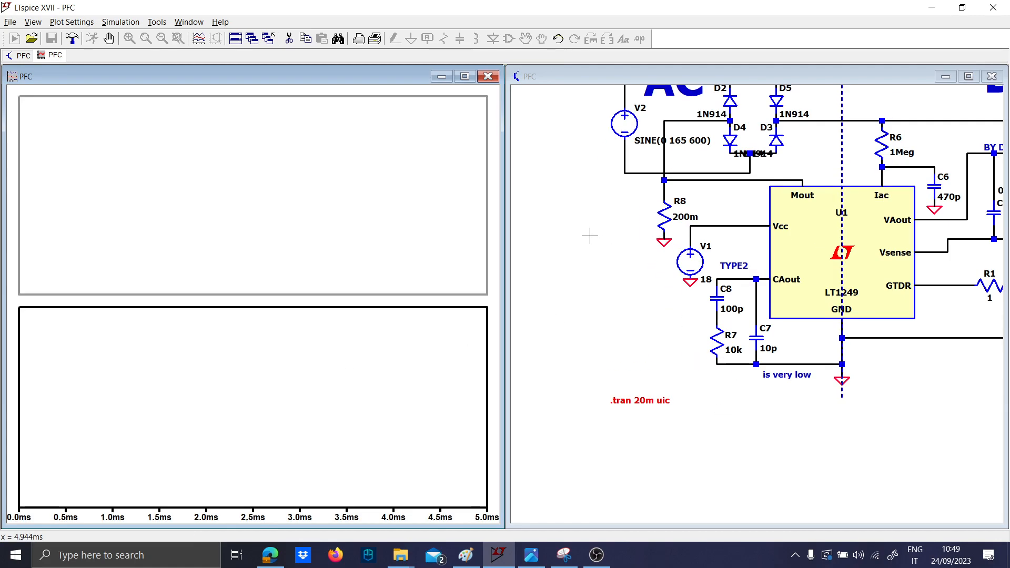
left_click_drag(591, 234, 547, 302)
scroll(550, 213, "up", 1)
left_click_drag(544, 180, 559, 308)
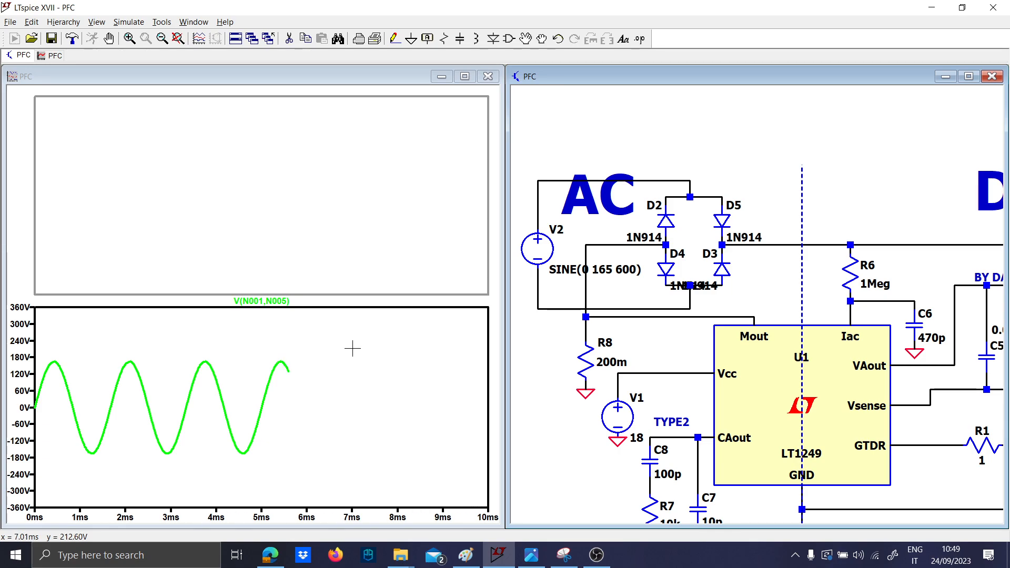
Add a third plot pane to the waveform window and plot the rectified line voltage at the R6 and L1 net in the middle pane
right_click(309, 243)
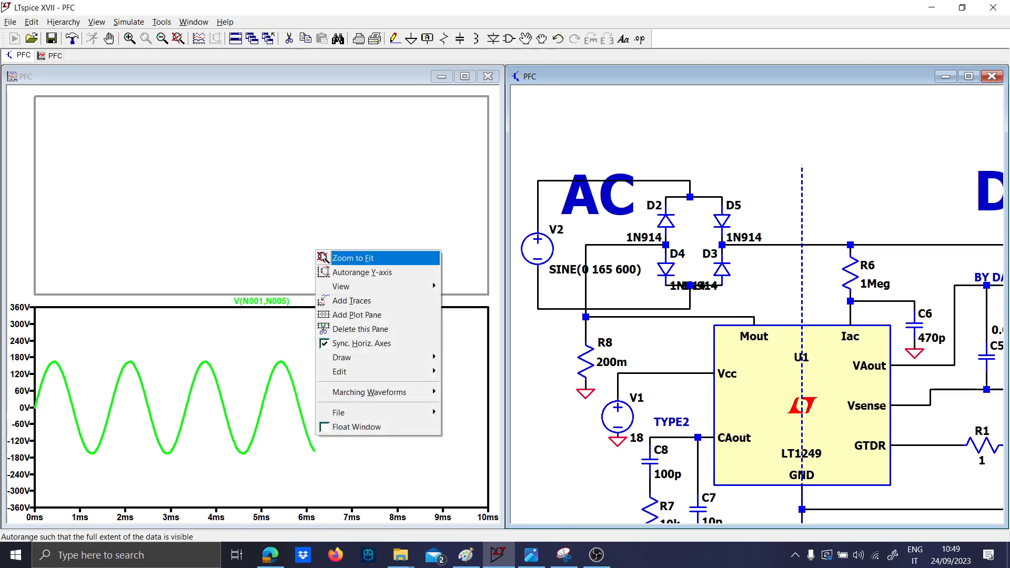
left_click(348, 315)
left_click(328, 271)
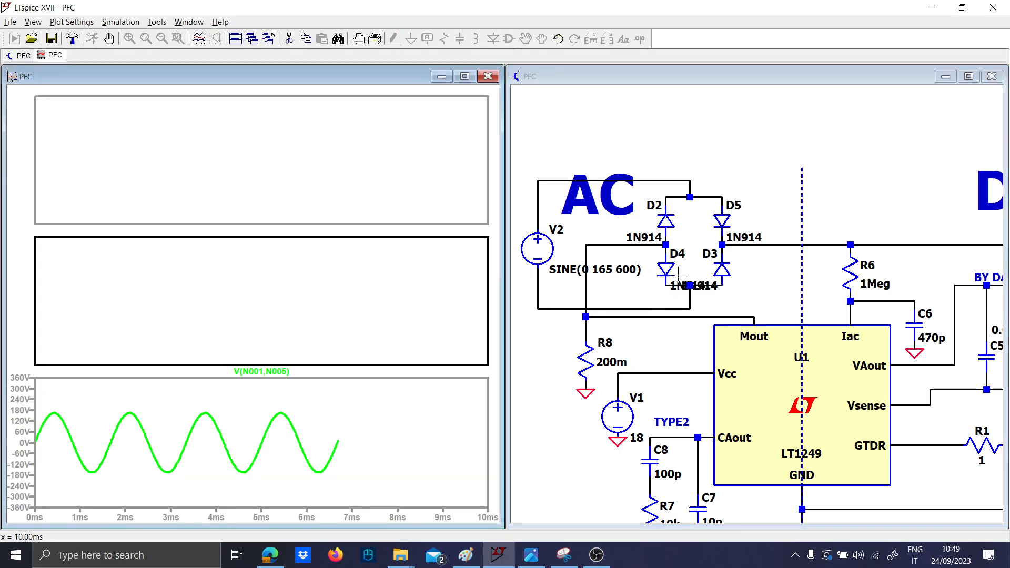
scroll(773, 270, "down", 2)
left_click_drag(785, 279, 542, 297)
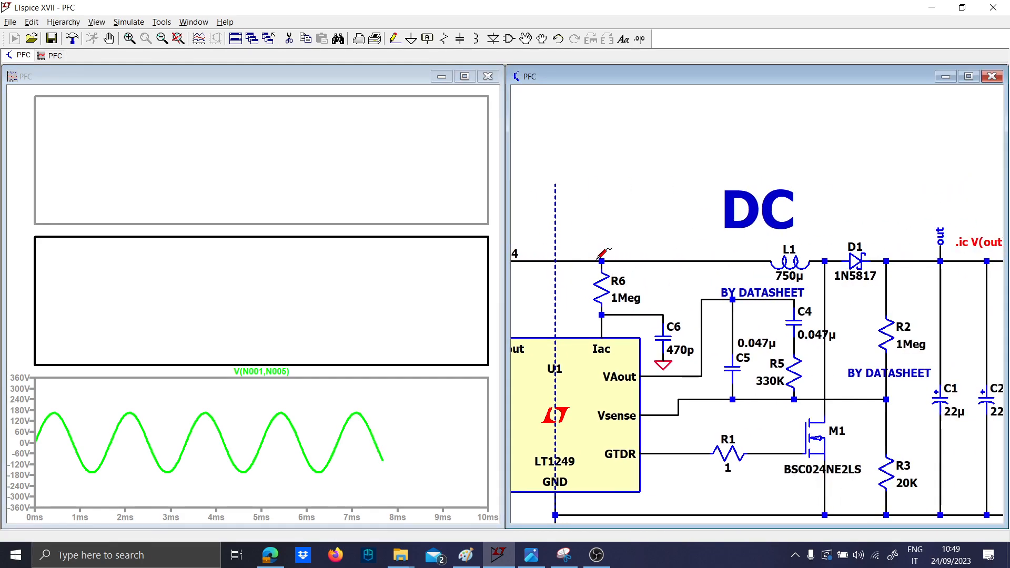
left_click(600, 259)
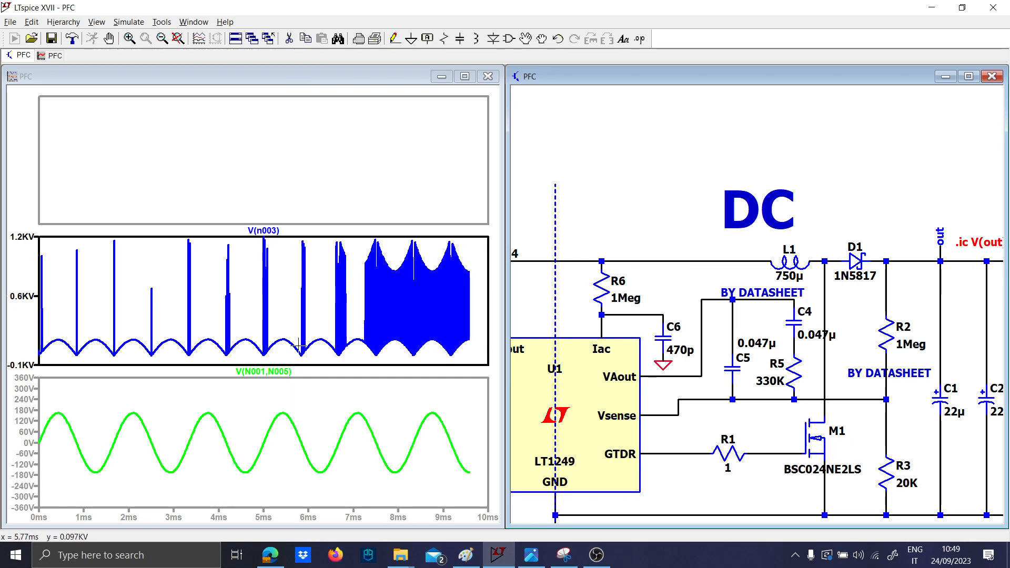
Plot the switching node voltage between L1 and D1 in the empty waveform pane
left_click(385, 199)
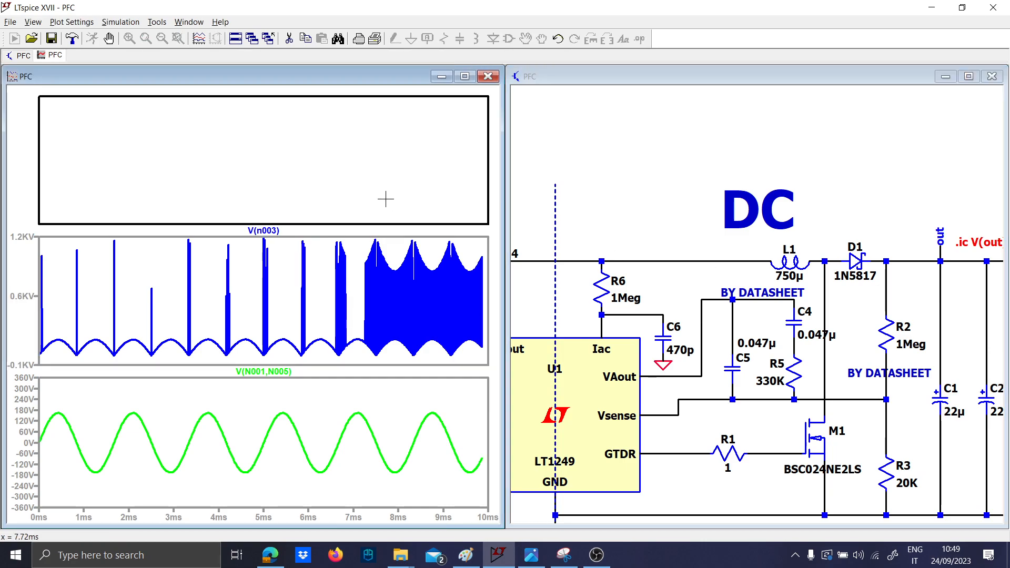
left_click_drag(675, 283, 639, 294)
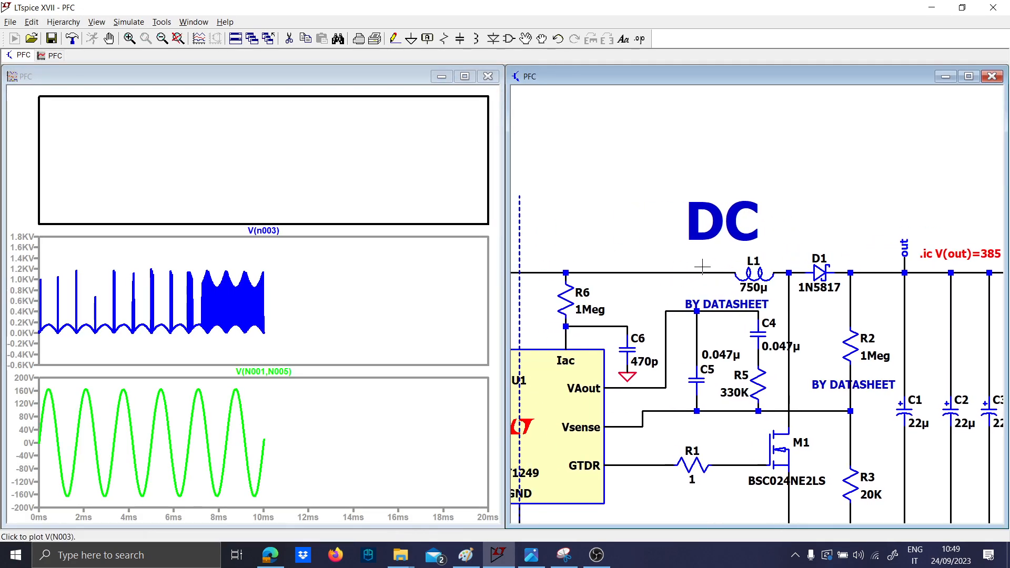
left_click(332, 192)
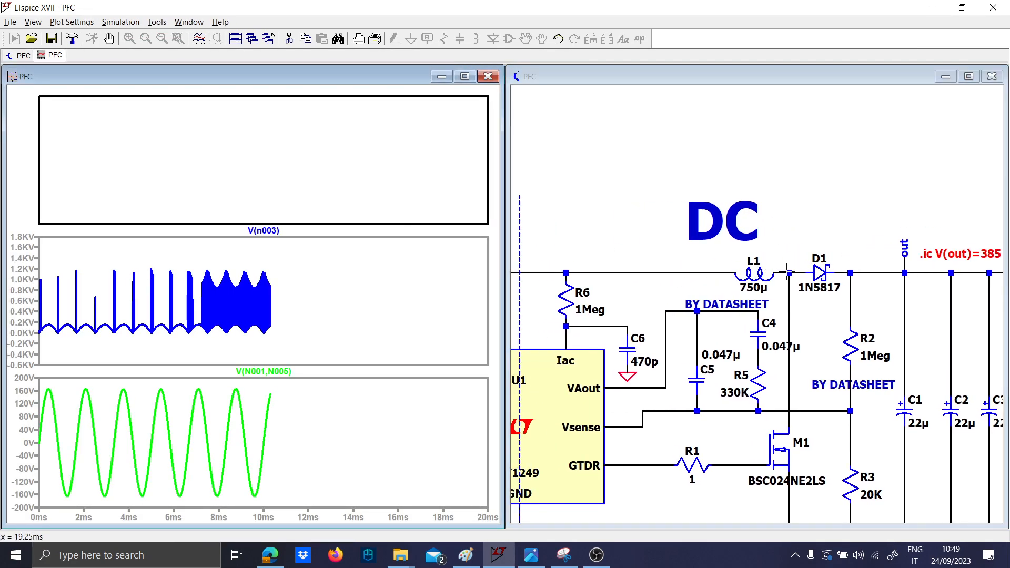
left_click(787, 273)
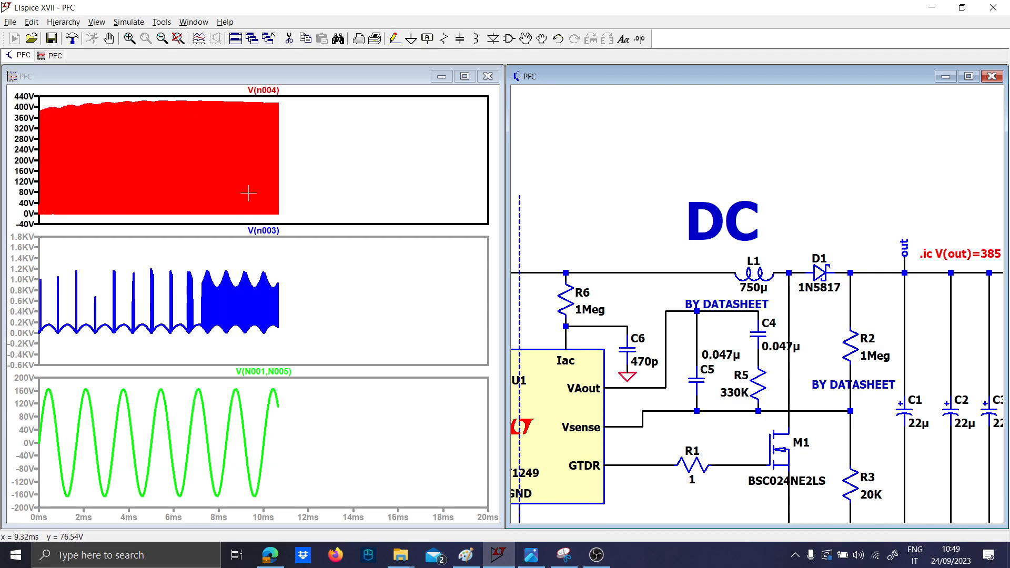
Plot the current through inductor L1 in a new fourth pane and invert its expression to -I(L1)
right_click(311, 196)
left_click(337, 260)
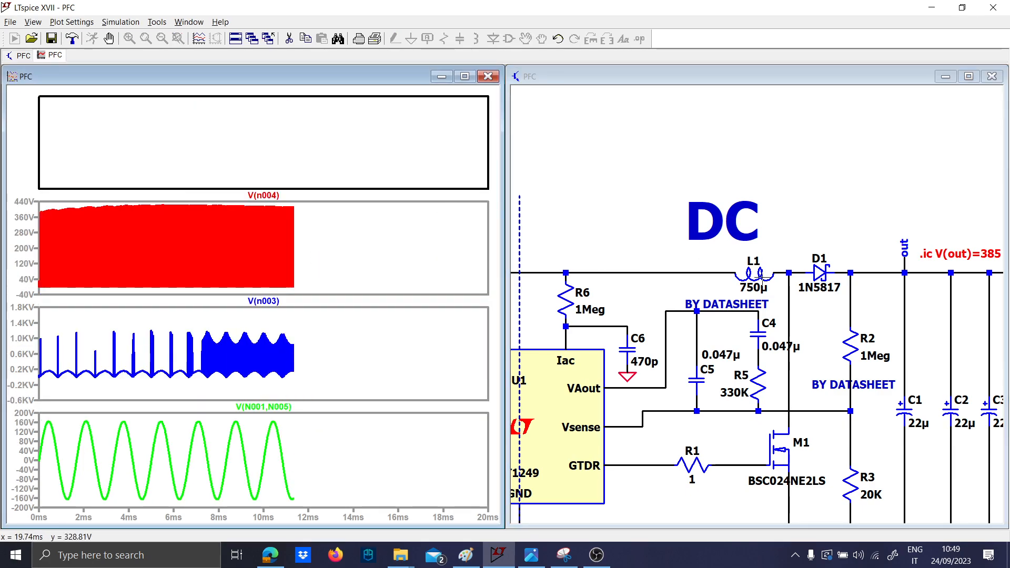
left_click(762, 277)
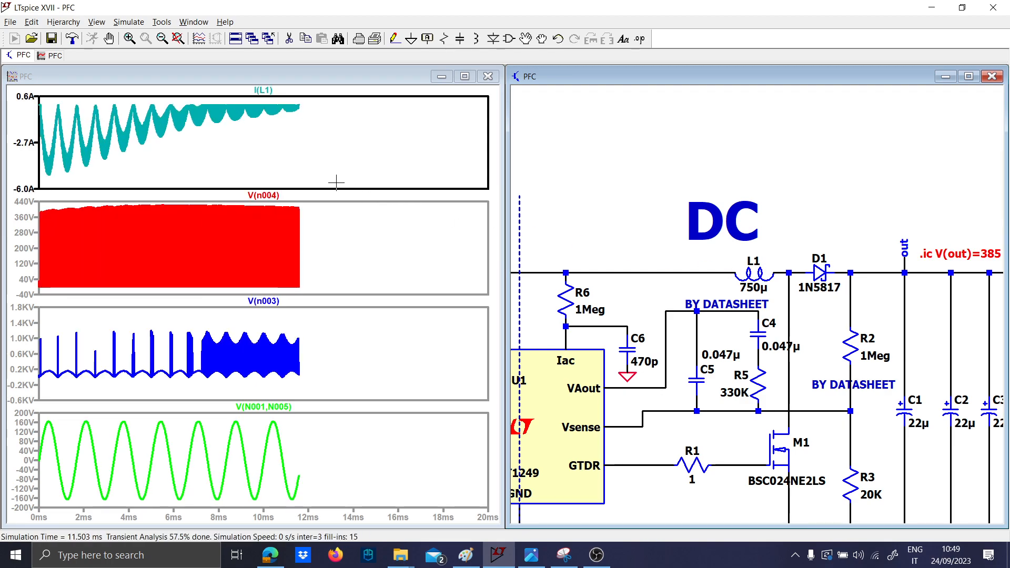
right_click(263, 90)
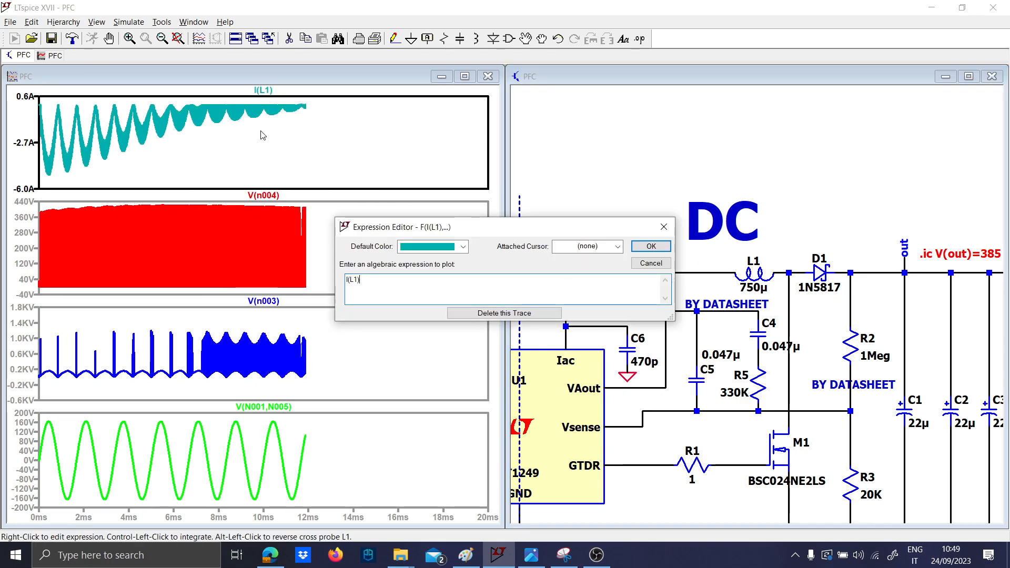
left_click(346, 285)
type("-")
key("Return")
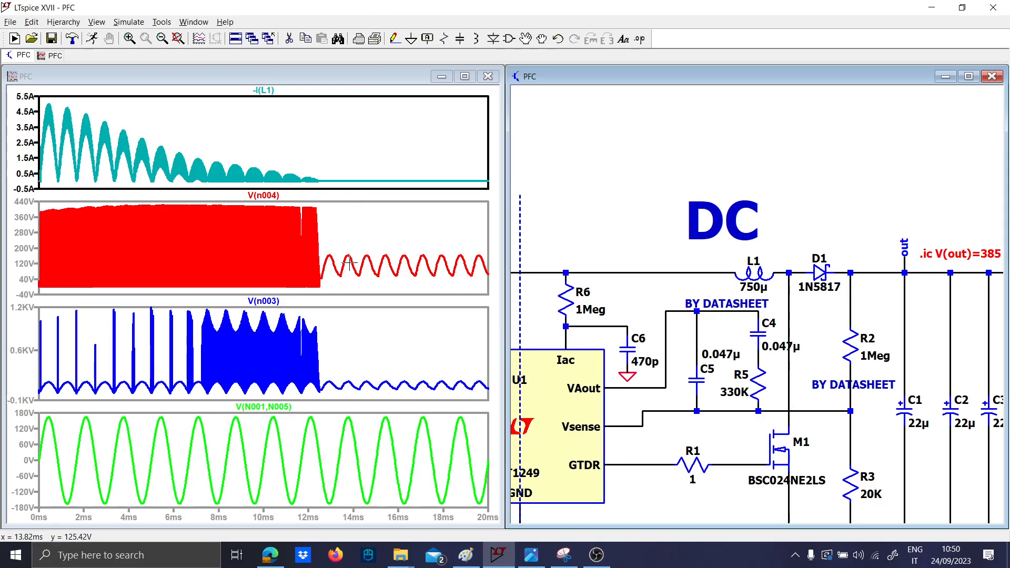
Zoom in on the waveforms around 10.38 ms to examine individual switching cycles of the inductor current and switching node voltage
left_click_drag(283, 291, 261, 195)
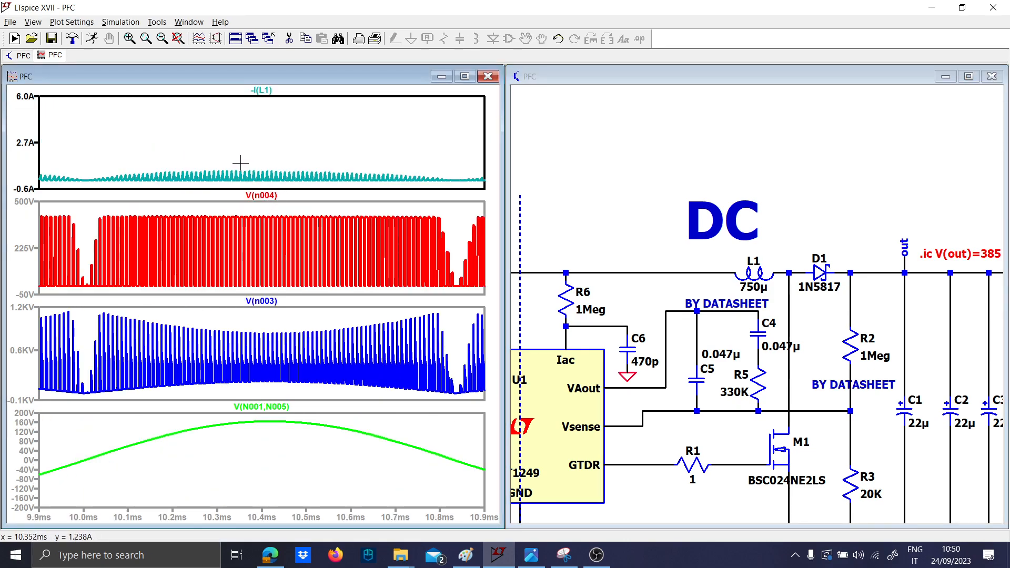
left_click_drag(237, 162, 293, 185)
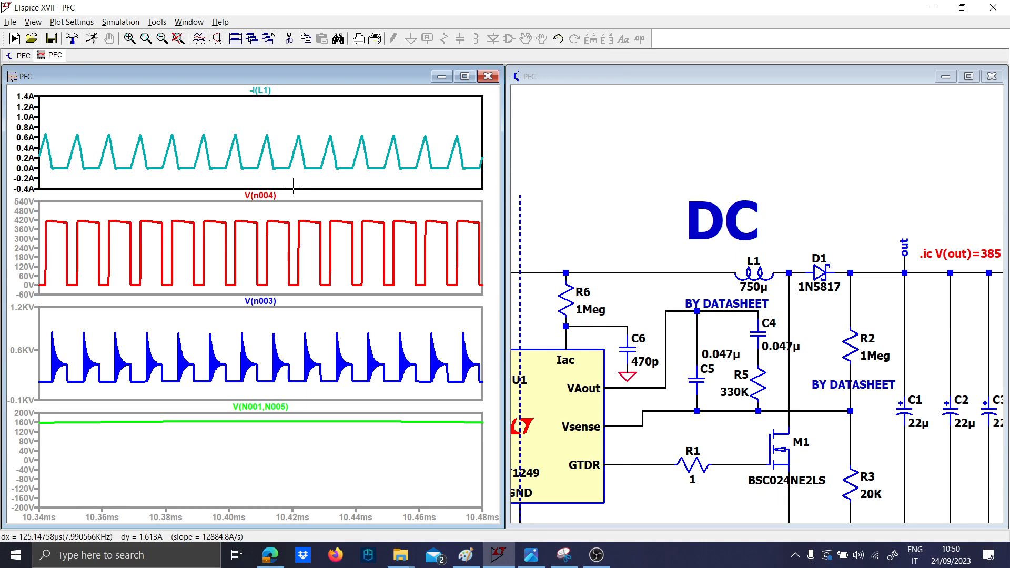
left_click_drag(92, 131, 236, 178)
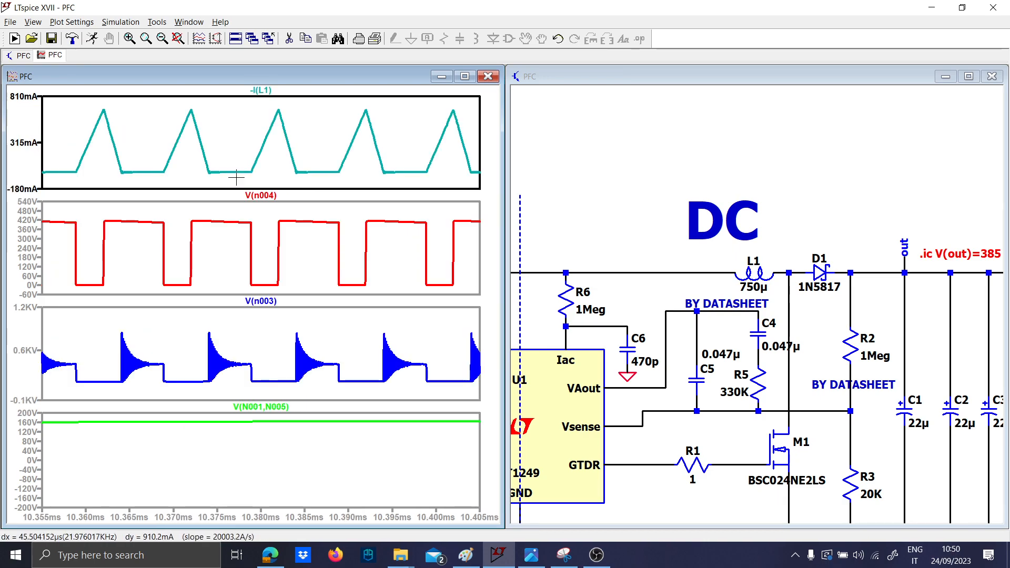
scroll(782, 313, "down", 2)
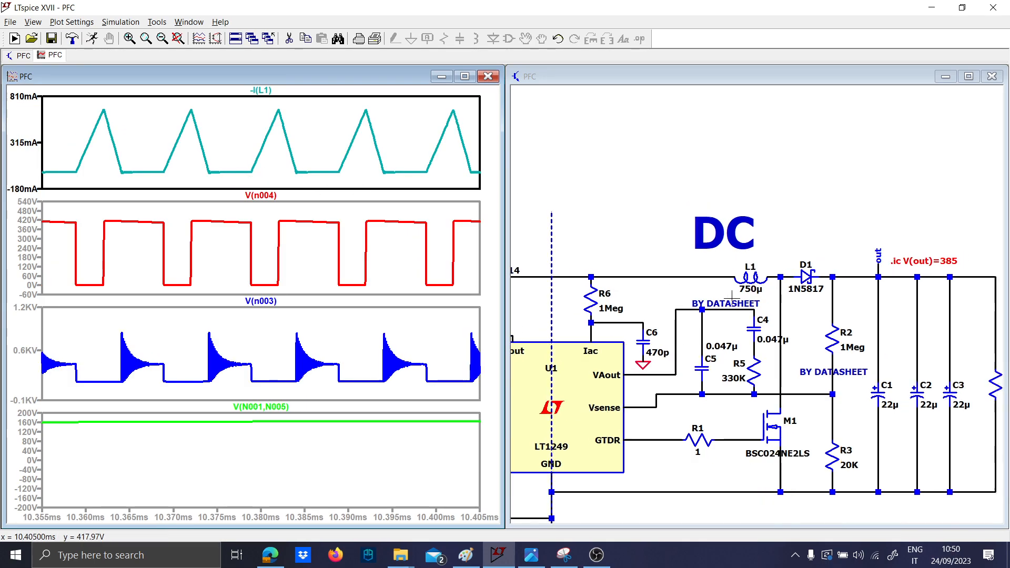
Add a fifth plot pane above the inductor current trace
left_click_drag(782, 312, 707, 316)
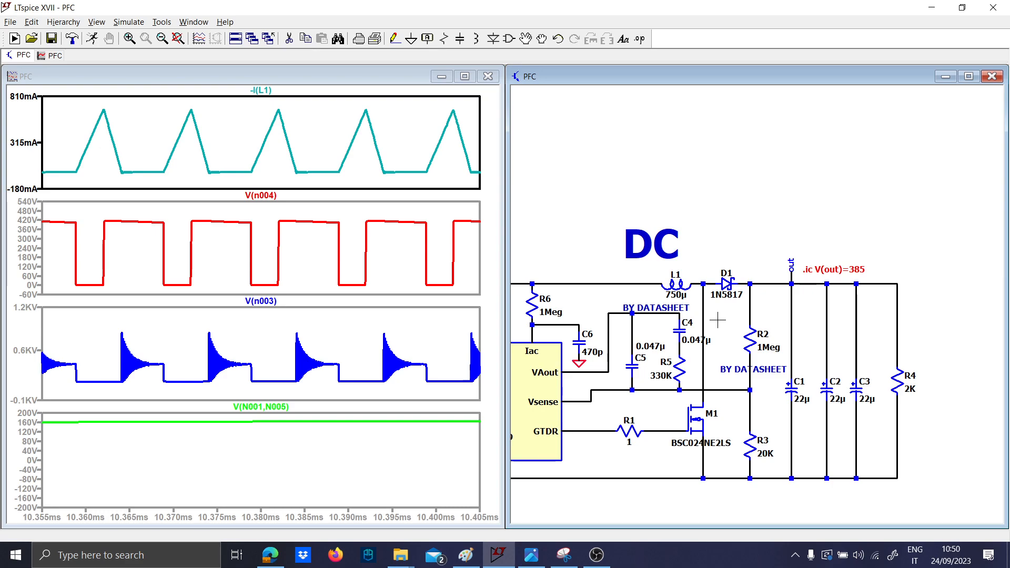
right_click(403, 171)
left_click(431, 235)
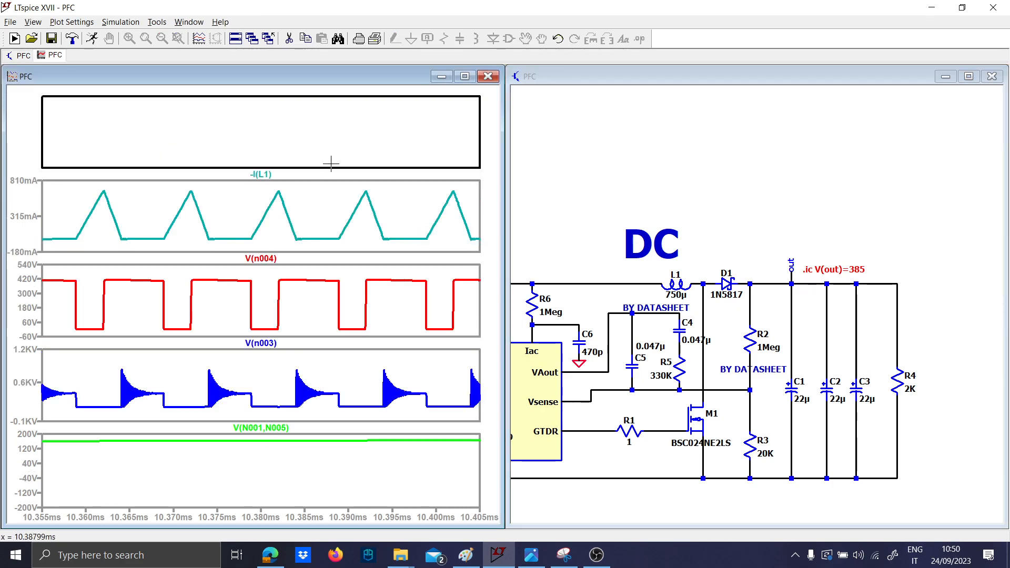
Examine the ringing on the rectified voltage trace up close, and fit the full simulation time back into the waveform view
left_click_drag(195, 361, 247, 408)
right_click(250, 372)
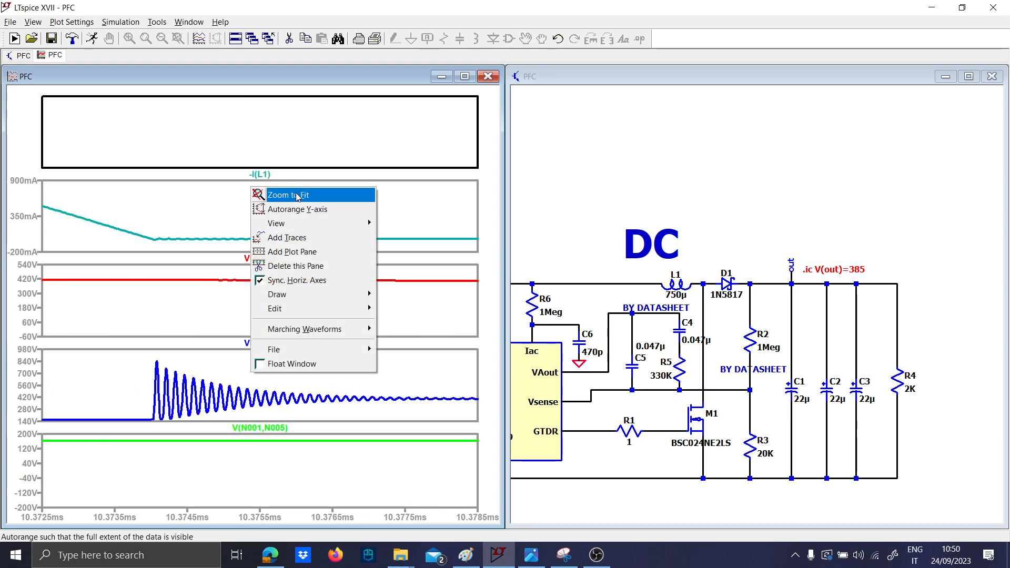
left_click(266, 192)
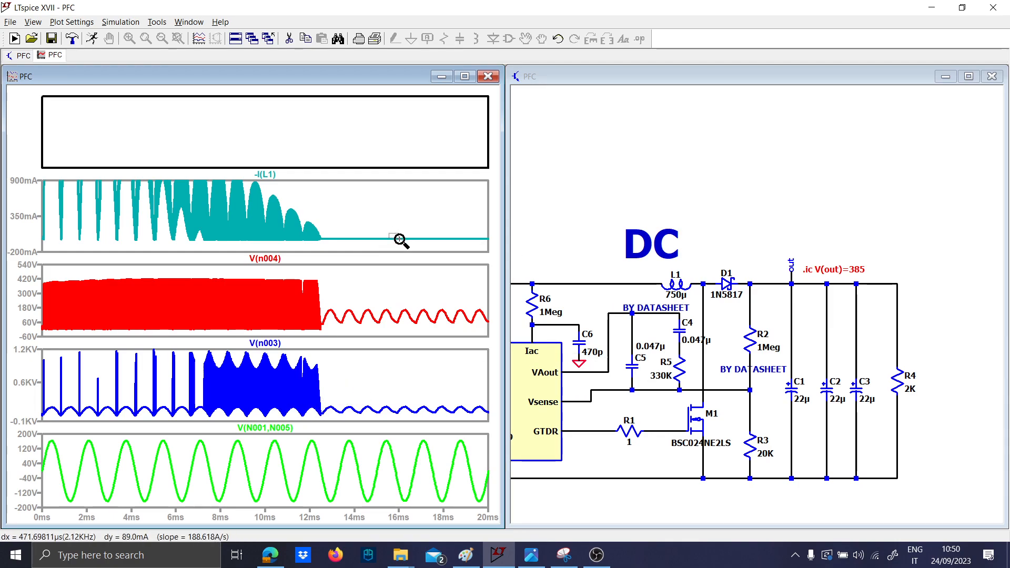
left_click_drag(397, 237, 413, 243)
right_click(348, 215)
left_click(363, 216)
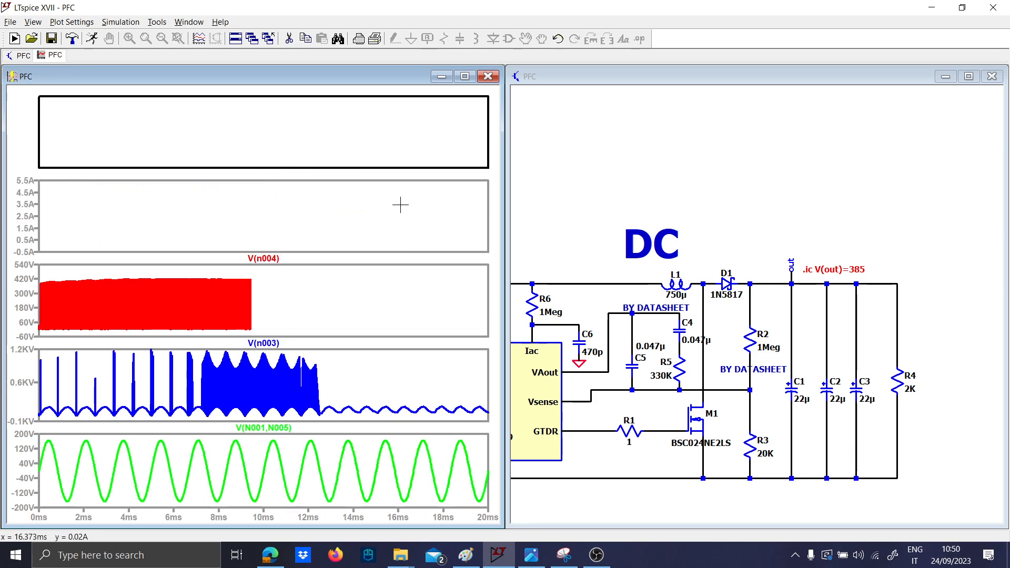
Plot the voltage of the out net in the empty pane and zoom in on its trace
left_click(784, 283)
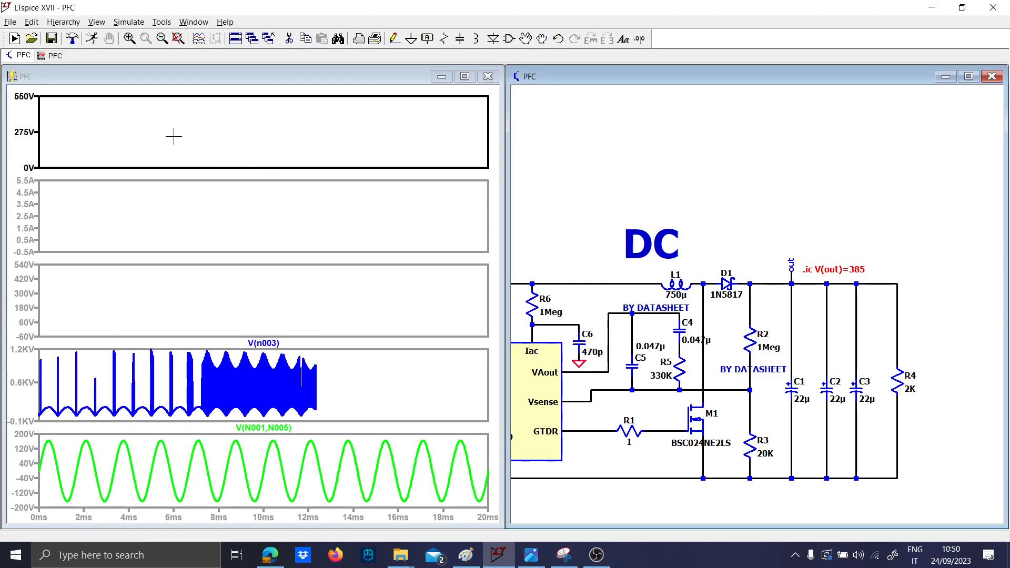
right_click(179, 136)
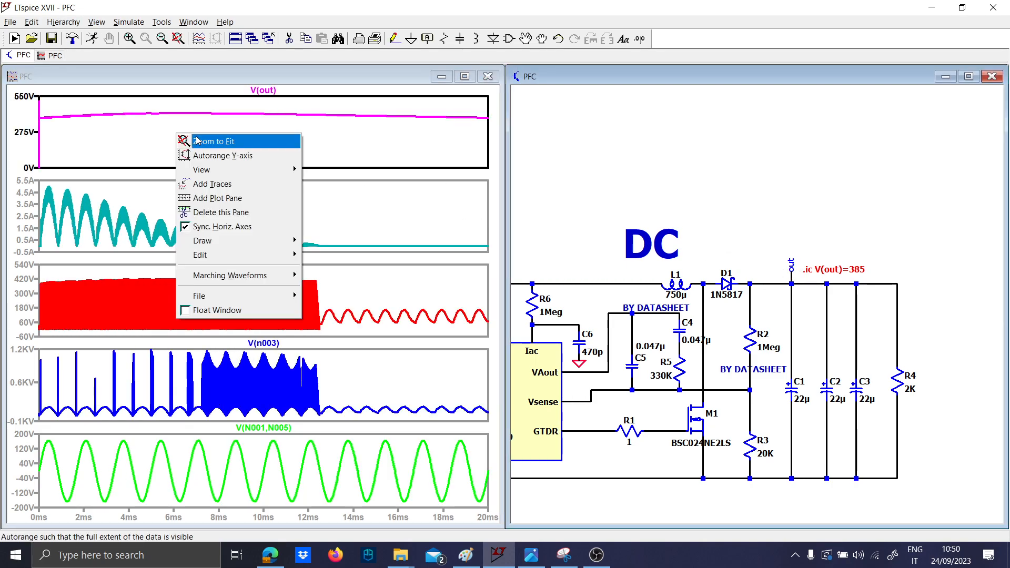
left_click(181, 136)
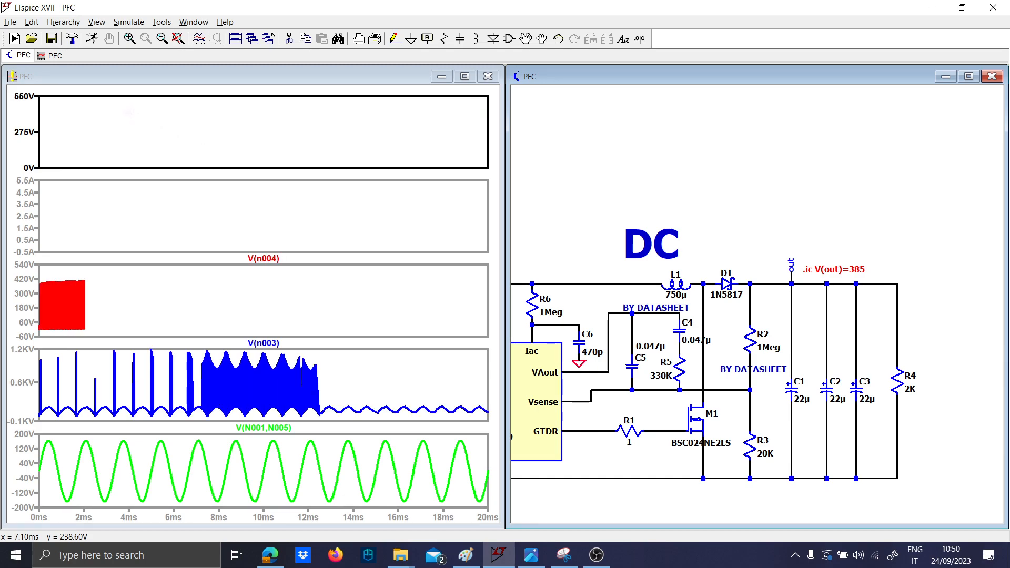
left_click_drag(129, 105, 323, 120)
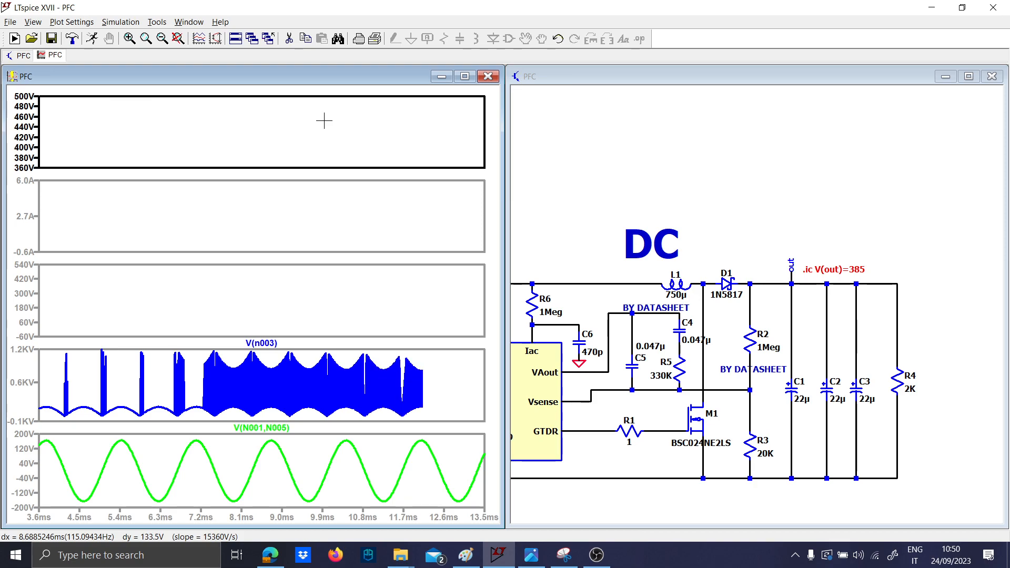
Close the waveform window and maximize the PFC schematic
left_click_drag(565, 335, 934, 285)
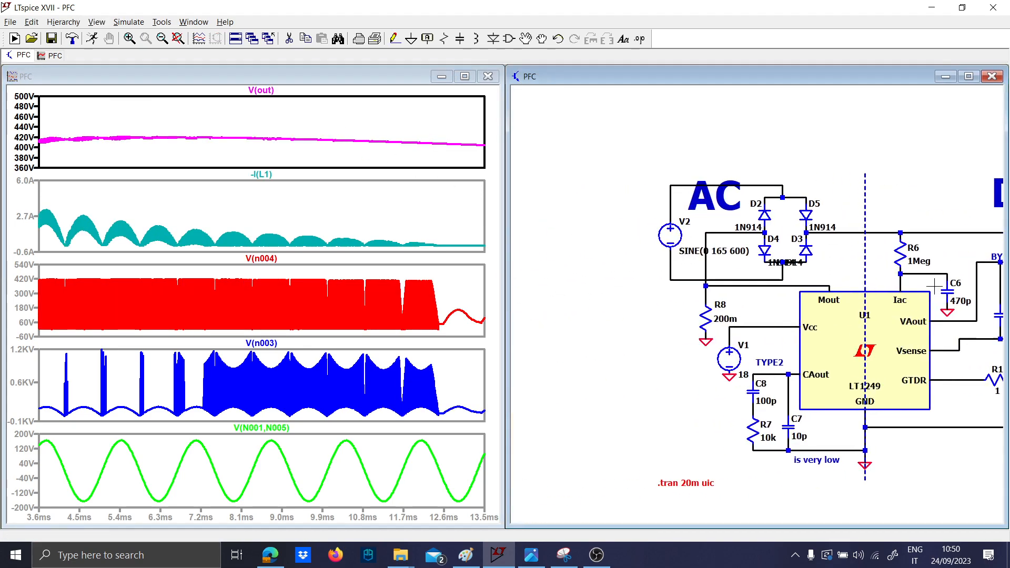
left_click(489, 78)
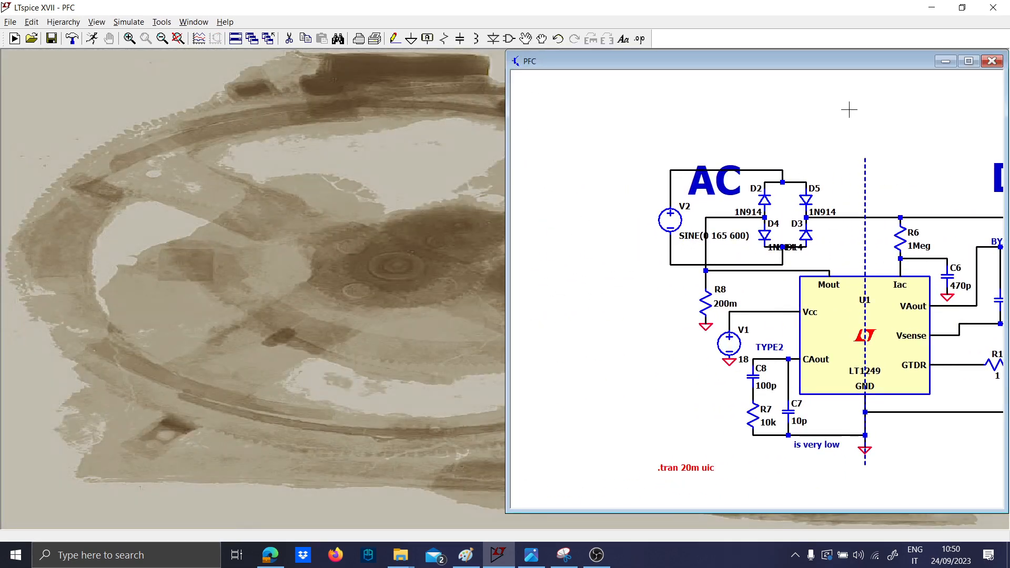
left_click(968, 61)
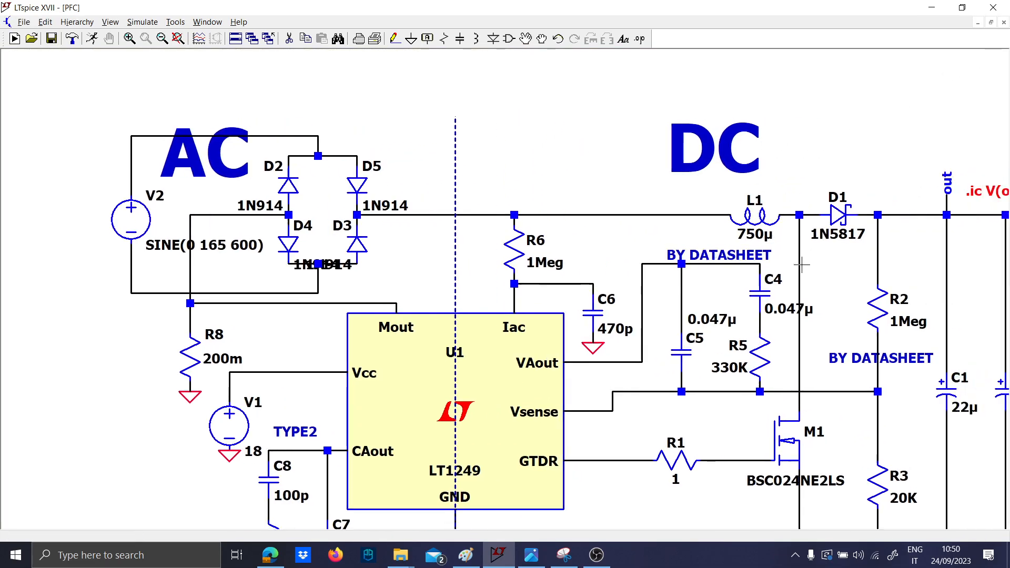
Extend a short wire up from the switching node between L1 and D1 and label the net VSW
key("F4")
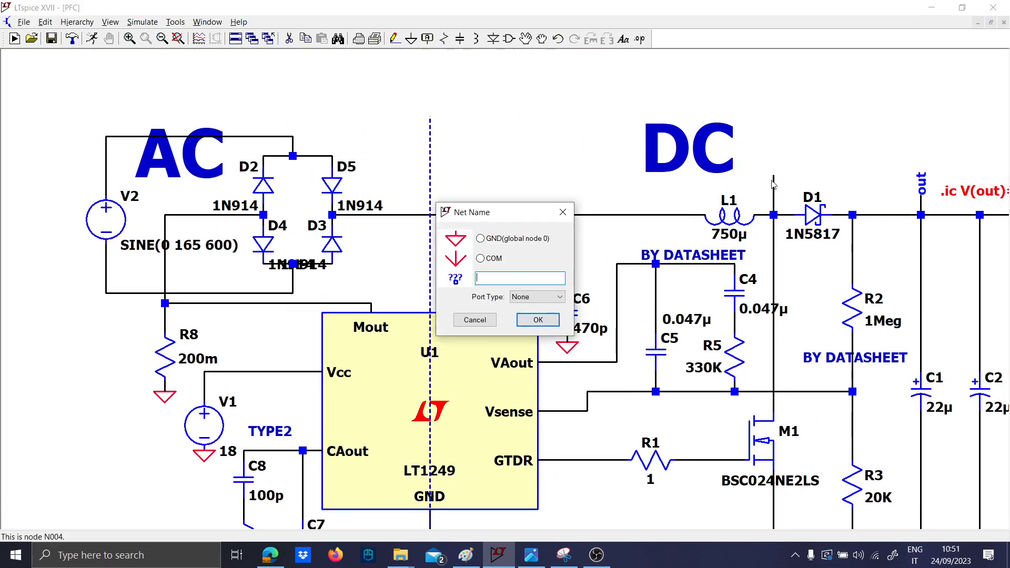
key("Caps_Lock")
type("V")
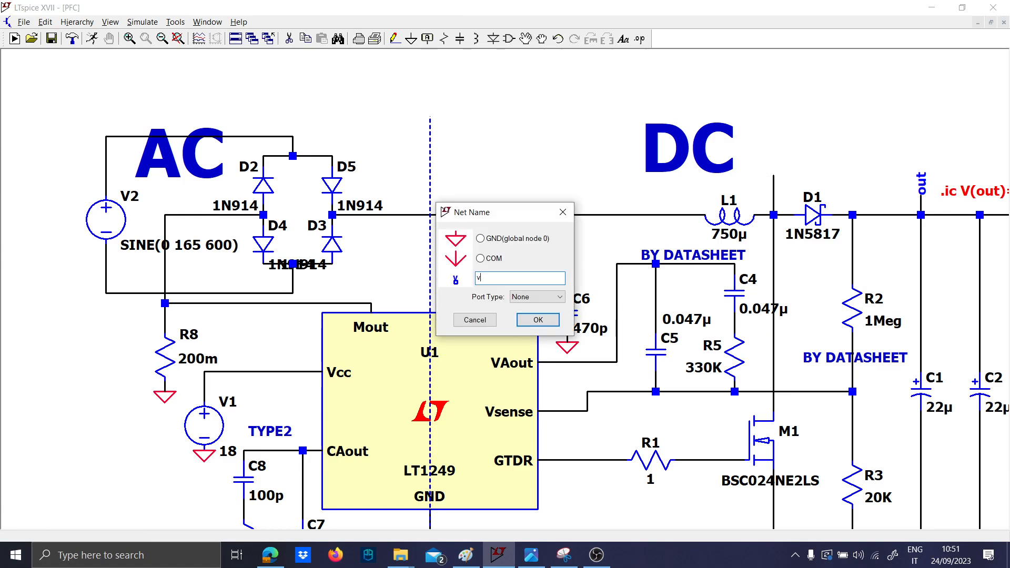
key("Caps_Lock")
key("BackSpace")
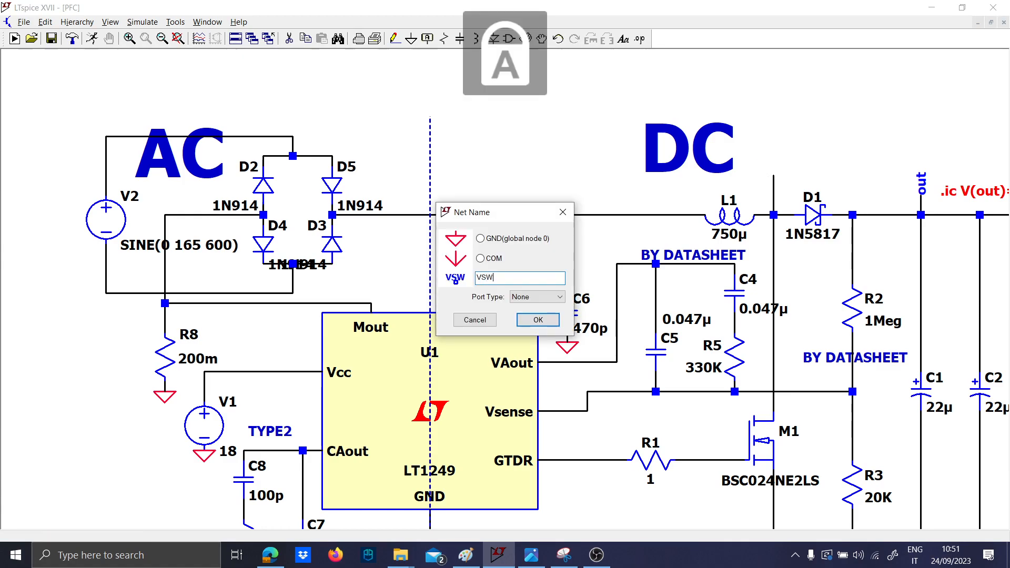
key("Return")
key("Caps_Lock")
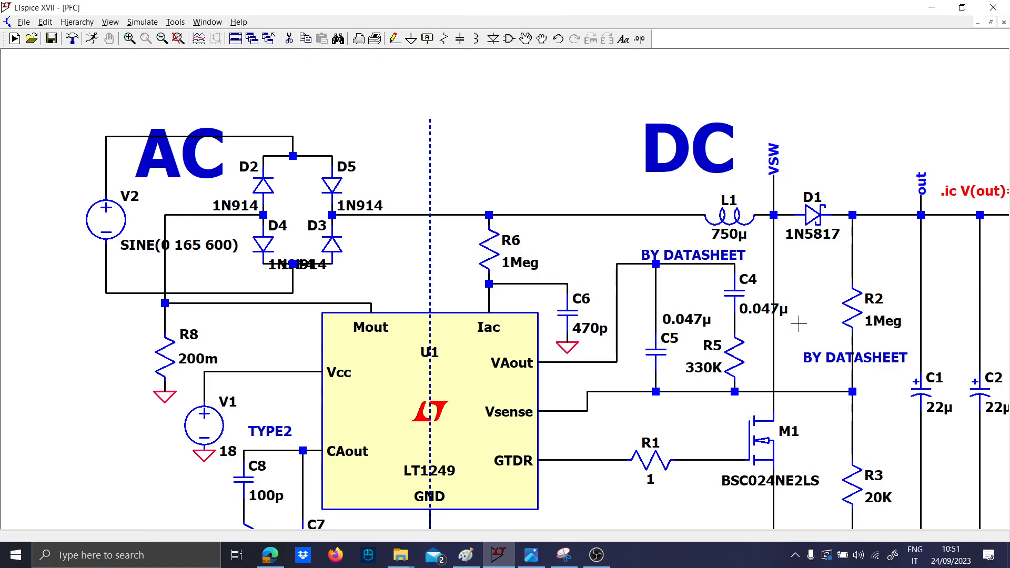
Extend a short wire up from the junction above R6 and open the net naming dialog
scroll(798, 324, "down", 2)
left_click_drag(791, 375, 678, 353)
scroll(695, 358, "up", 3)
scroll(701, 366, "down", 3)
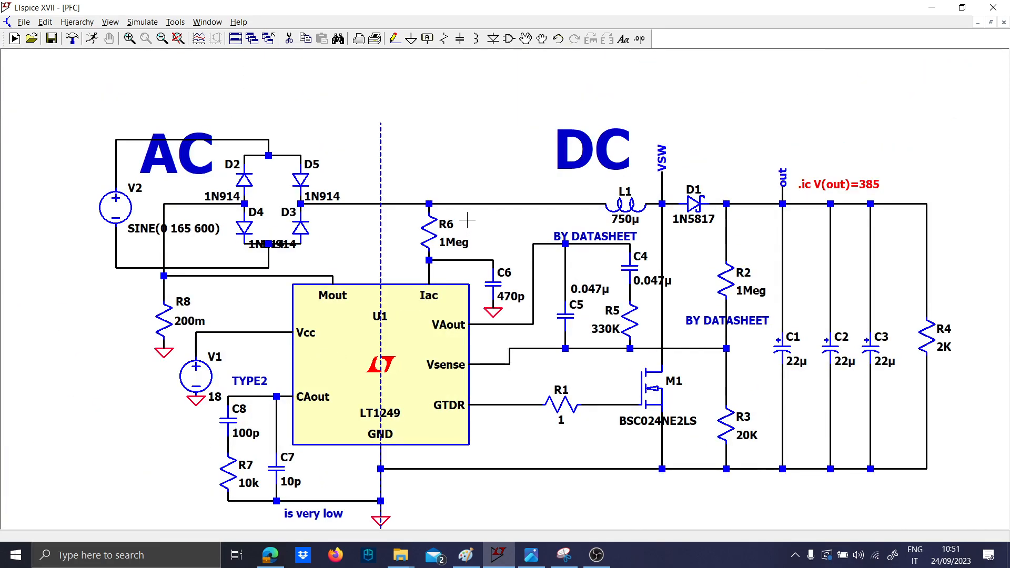
key("F4")
key("Caps_Lock")
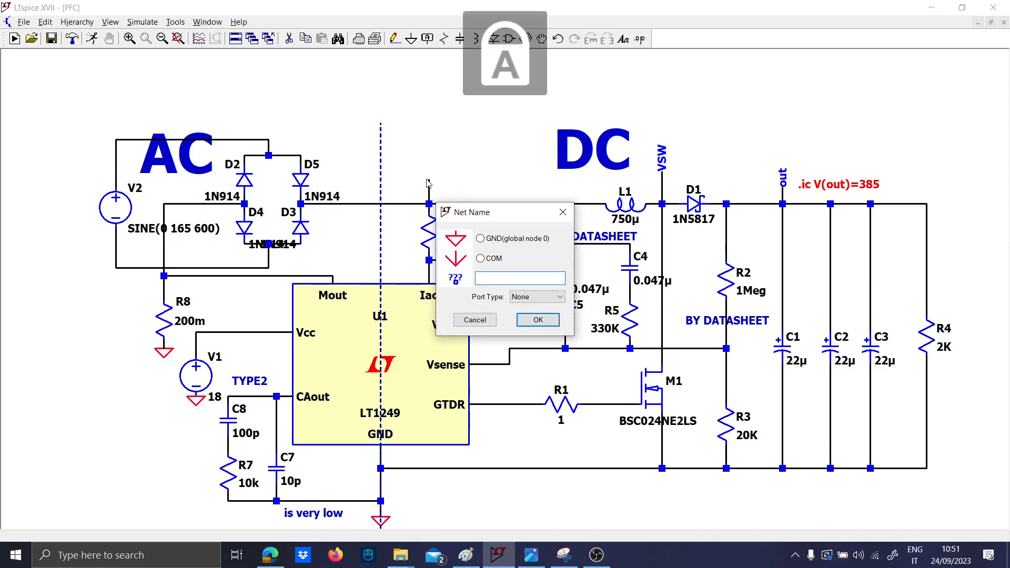
key("Caps_Lock")
key("Escape")
key("Escape")
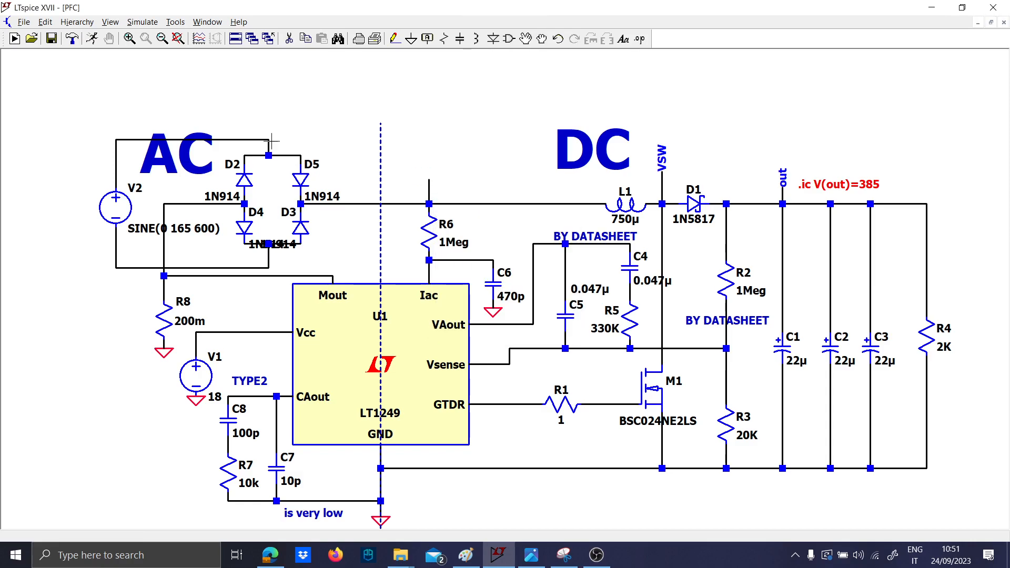
Label the net at the short wire above R6 as INdc
key("F4")
key("Caps_Lock")
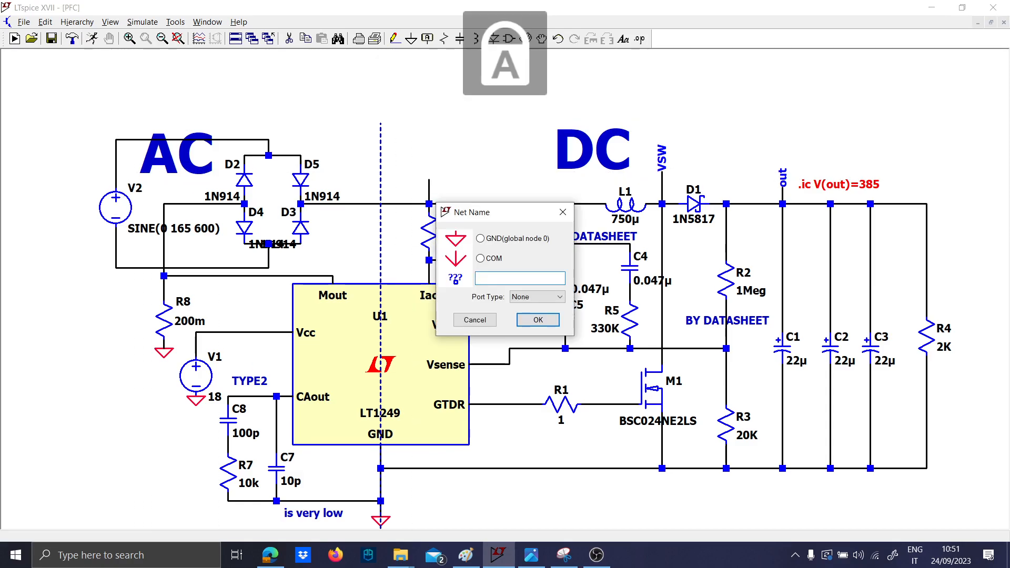
type("INdc")
key("Return")
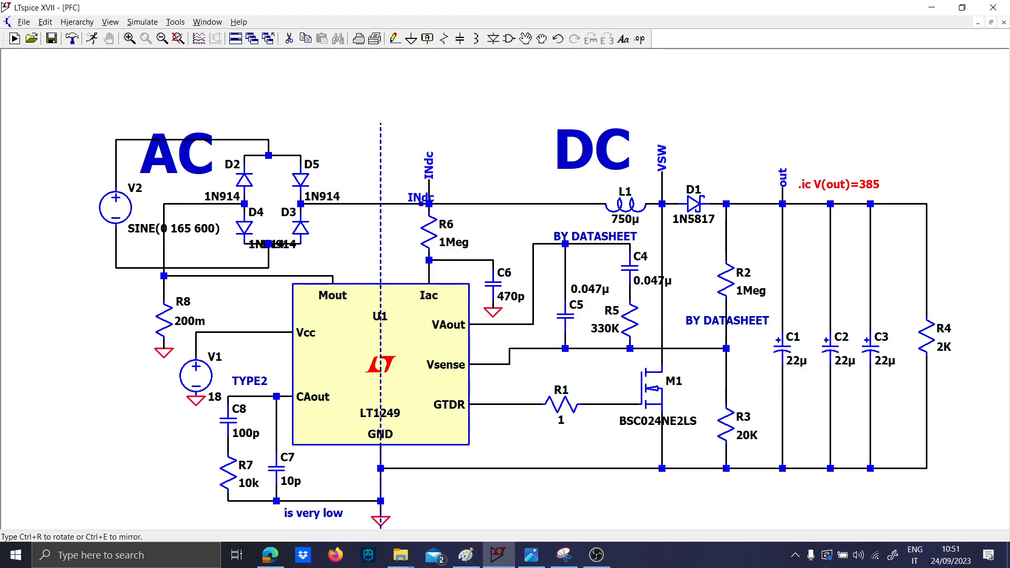
key("Escape")
Set the transient analysis stop time to 10m and move the .tran directive to the empty area below R1
scroll(575, 370, "down", 1)
scroll(574, 370, "up", 1)
left_click_drag(501, 403, 545, 319)
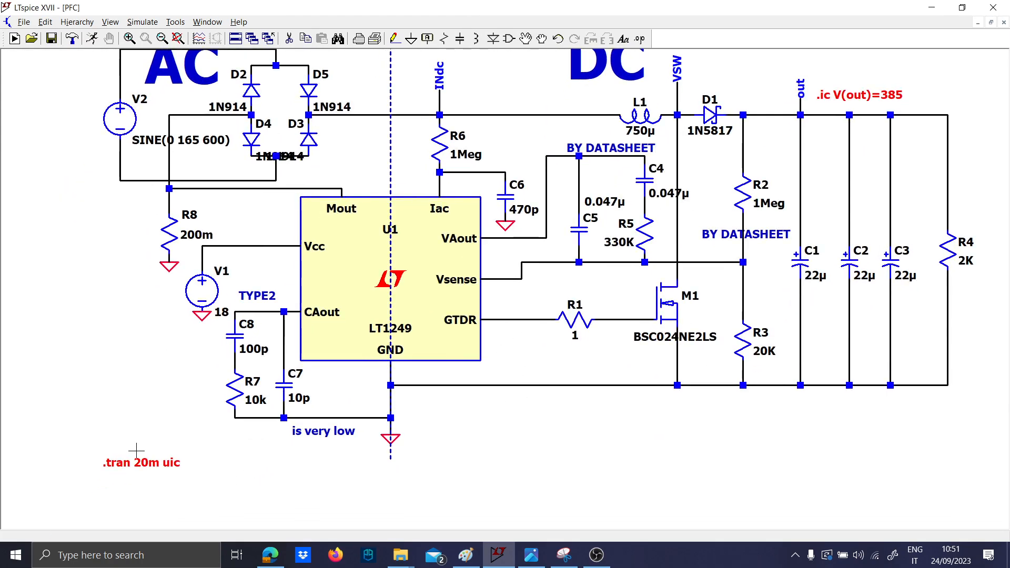
right_click(225, 423)
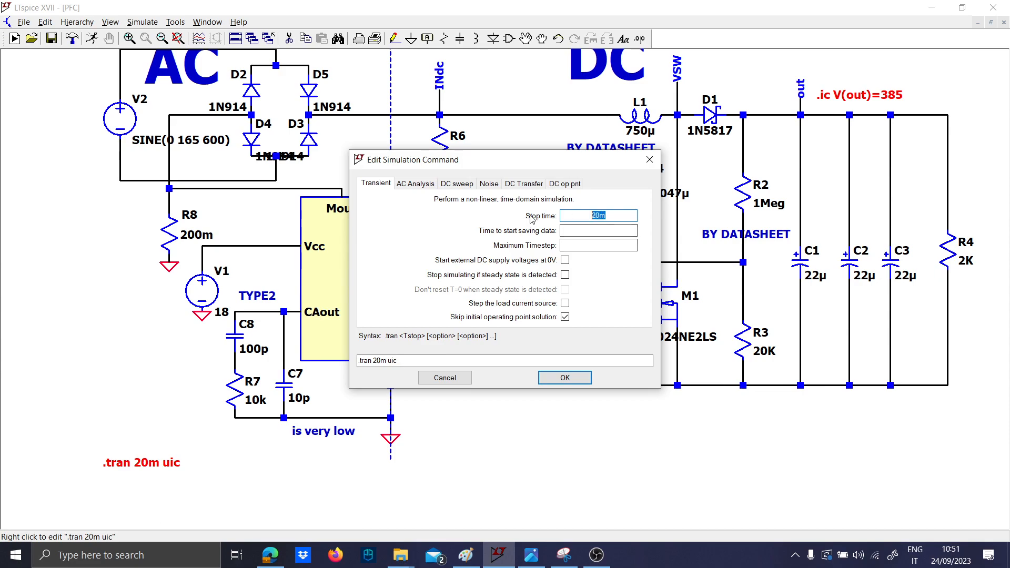
type("10m")
key("Return")
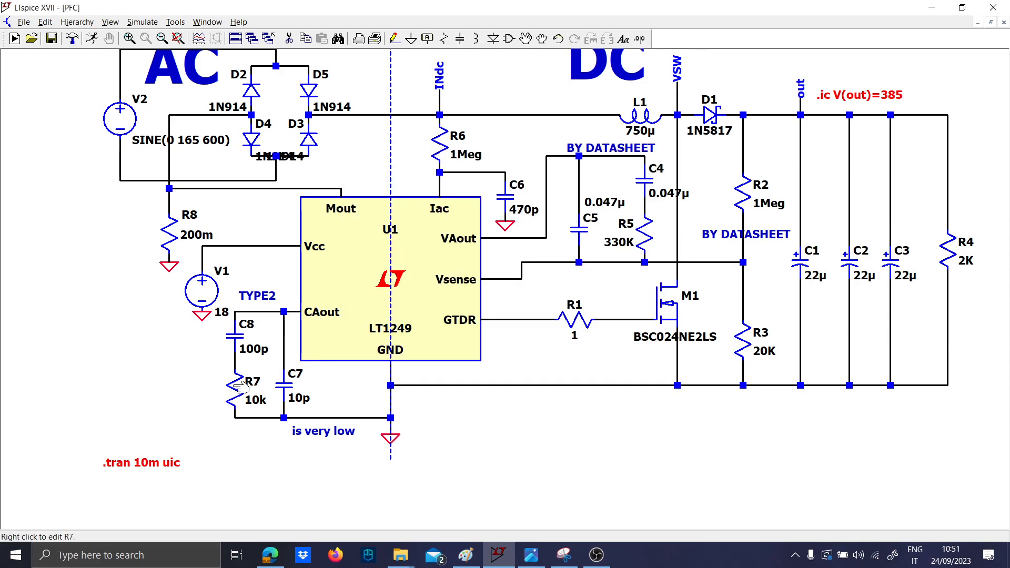
left_click_drag(224, 483, 225, 483)
left_click(625, 381)
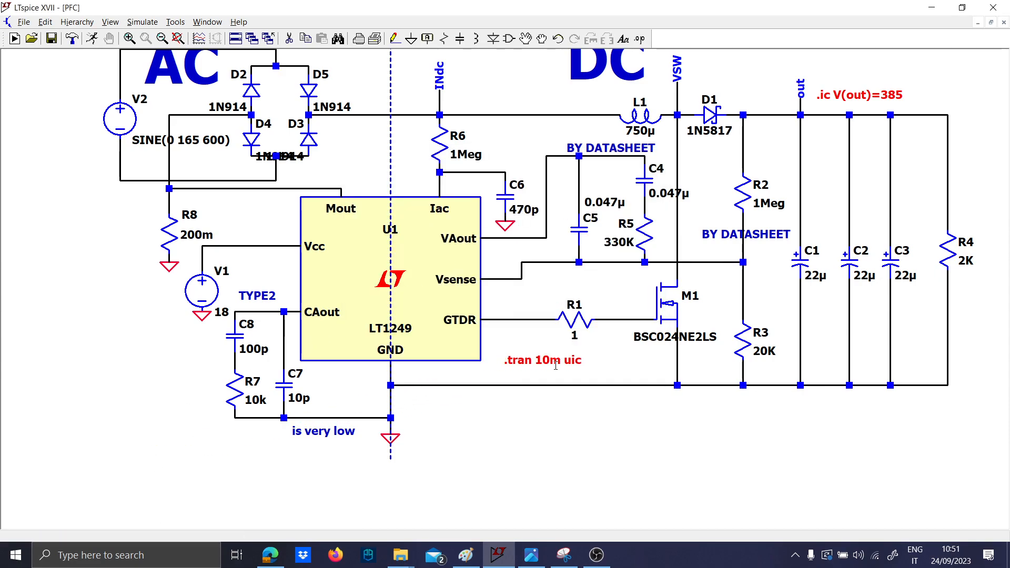
key("Escape")
Run the transient simulation and tile the waveform and schematic windows side by side
key("space")
left_click(92, 39)
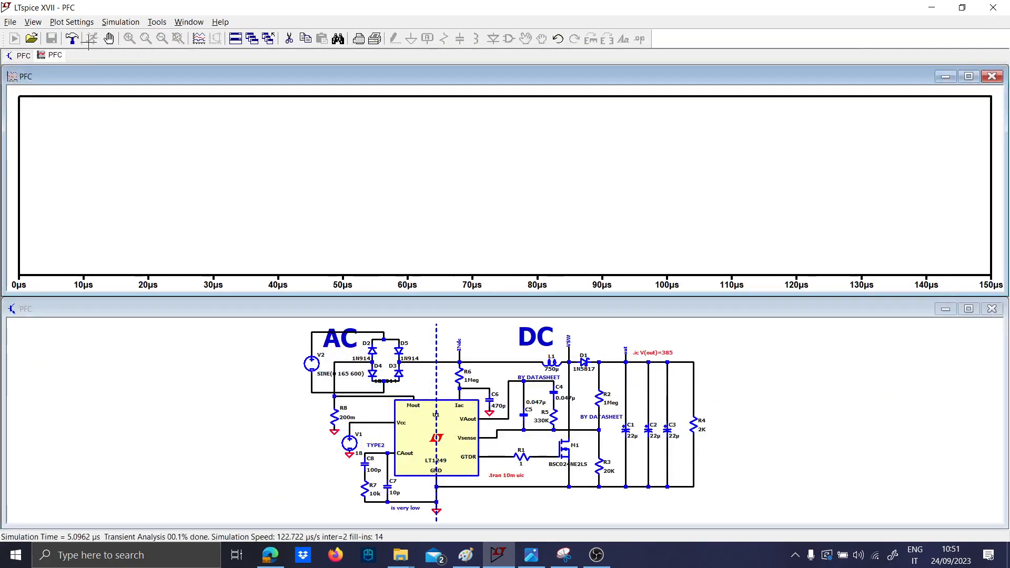
right_click(727, 32)
left_click(751, 55)
Add a second plot pane, plot the VSW net voltage in one pane and the current through L1 in the empty one
right_click(433, 288)
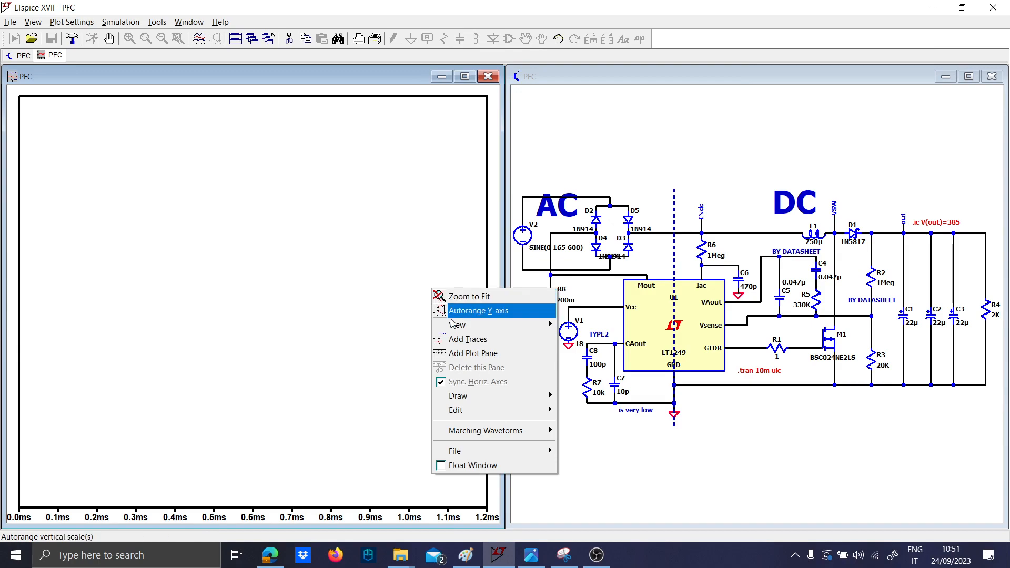
left_click(463, 353)
scroll(683, 403, "up", 3)
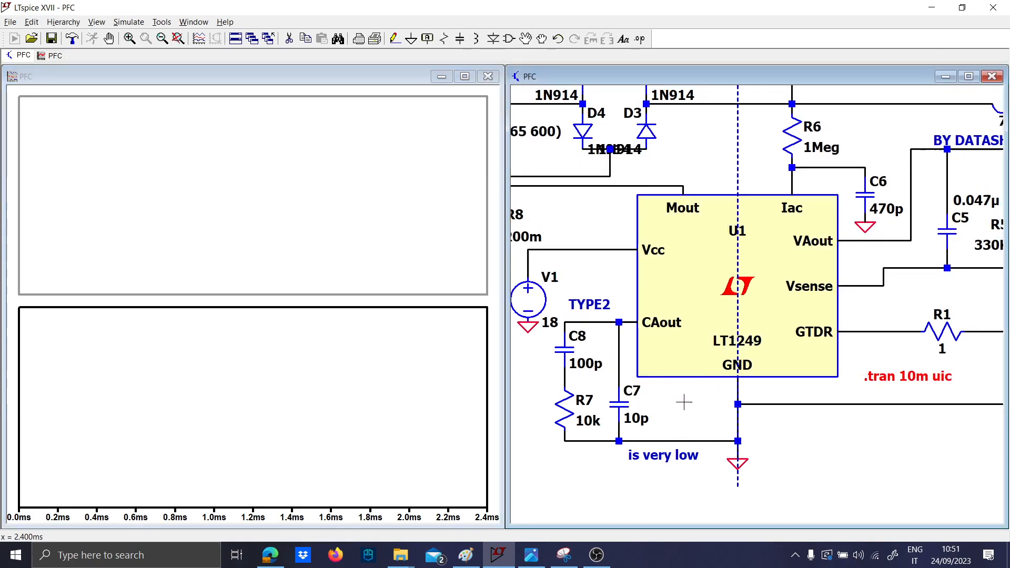
scroll(683, 402, "down", 3)
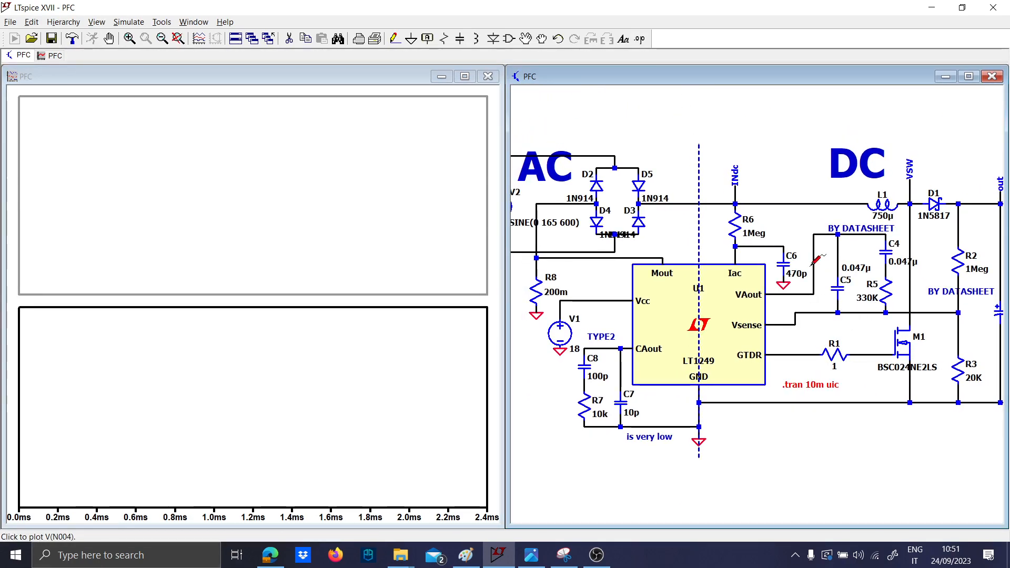
left_click_drag(597, 236, 665, 227)
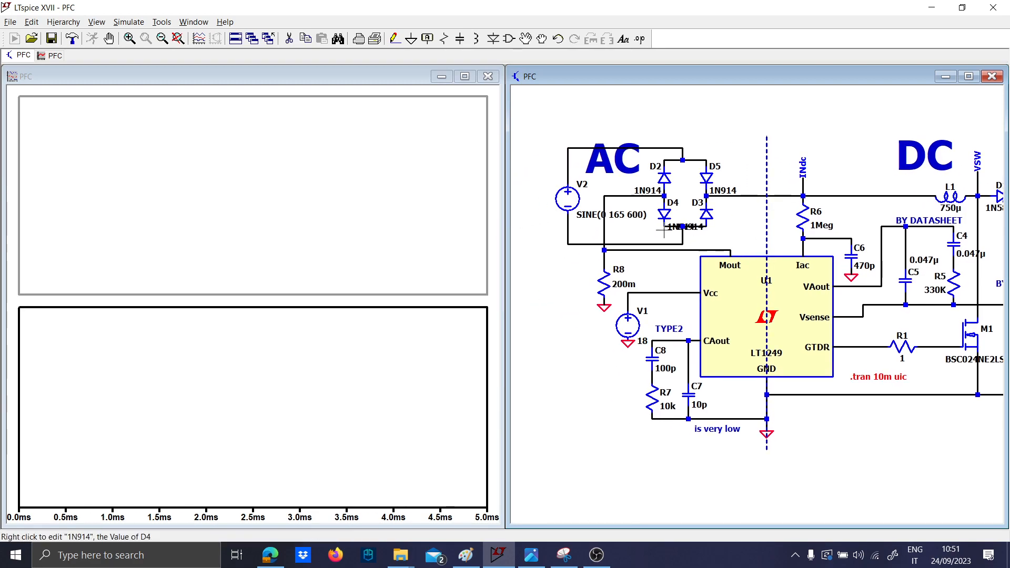
left_click_drag(777, 230, 625, 258)
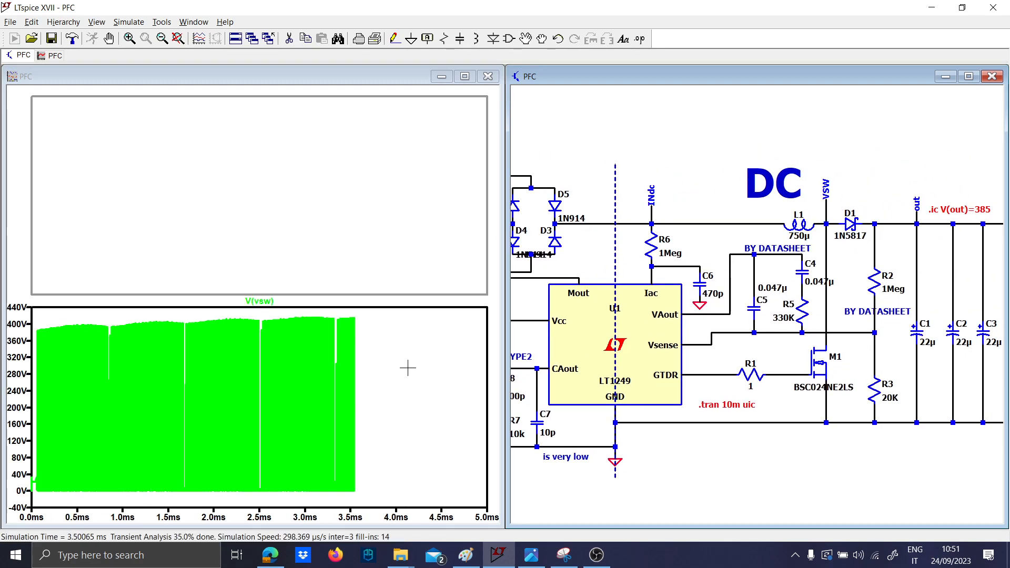
left_click(401, 231)
left_click(782, 220)
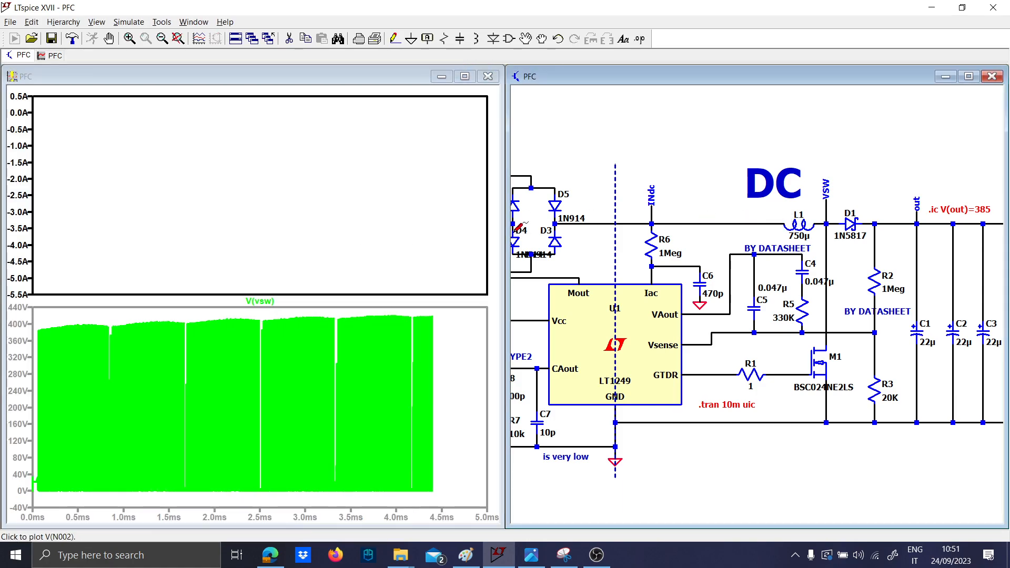
right_click(259, 90)
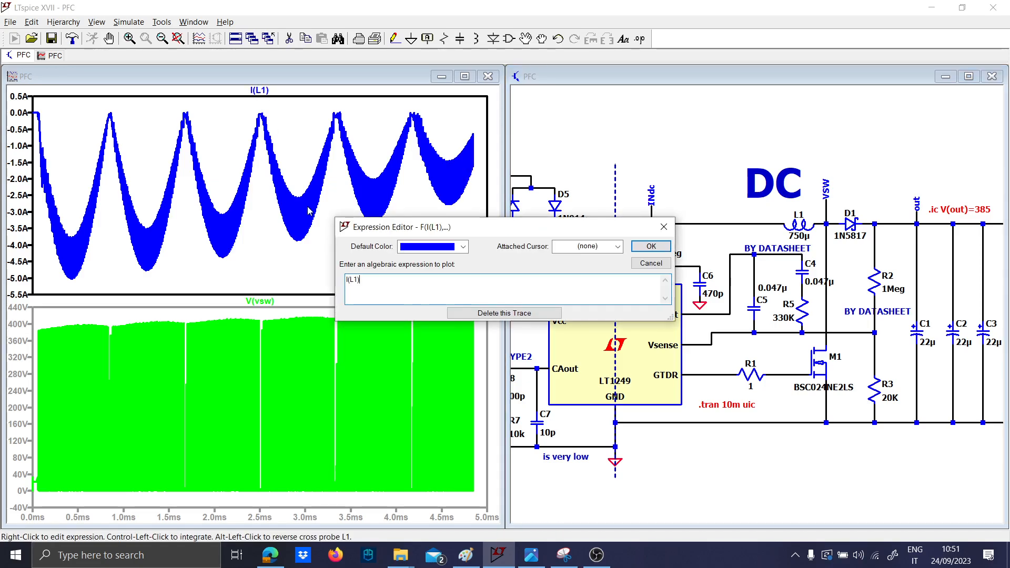
left_click(462, 246)
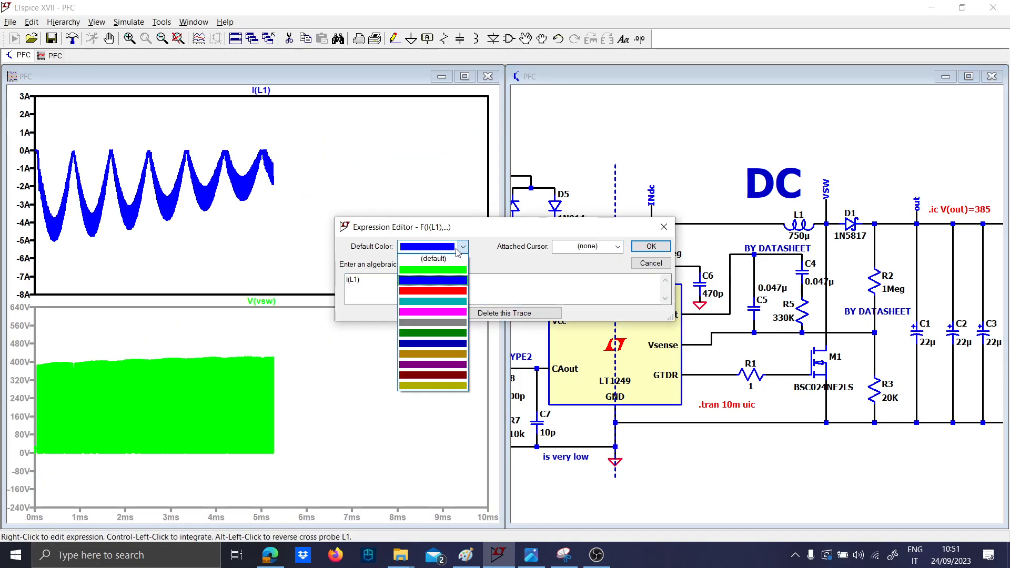
left_click(463, 246)
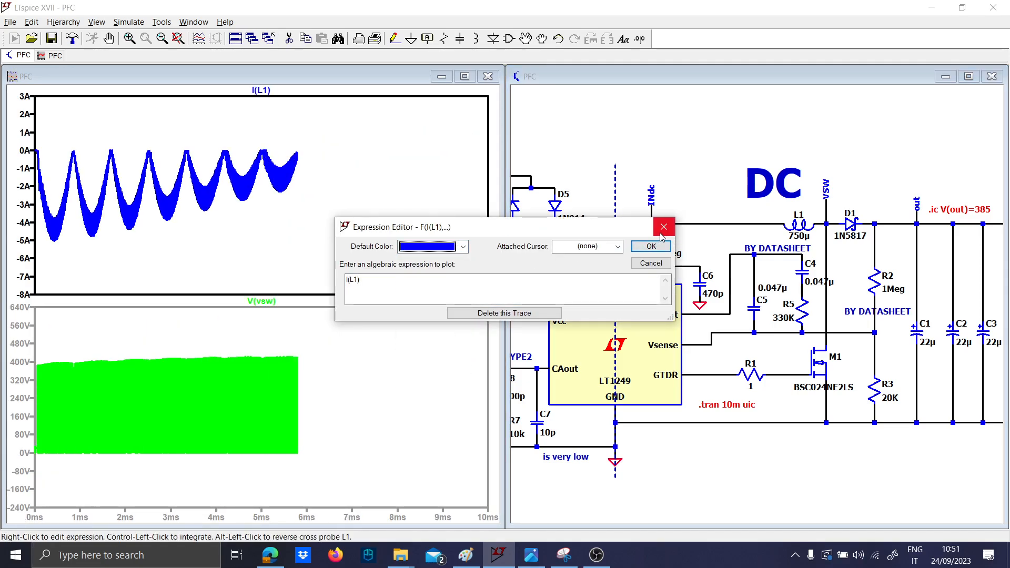
Switch to Paint to review the CCM and CRM inductor current sketches, return to LTspice and dismiss the trace expression editor
left_click(466, 556)
scroll(177, 305, "up", 15)
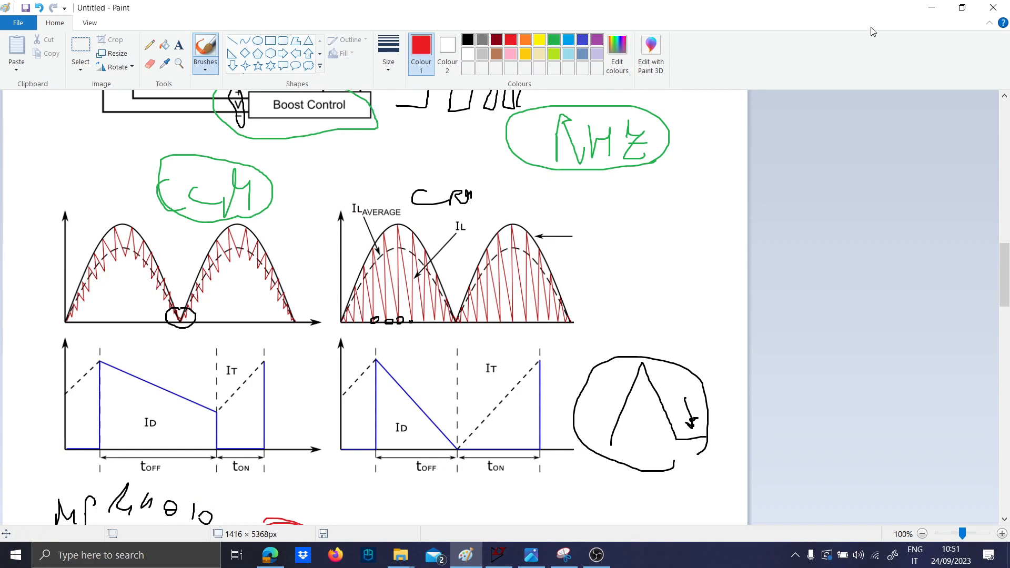
left_click(941, 10)
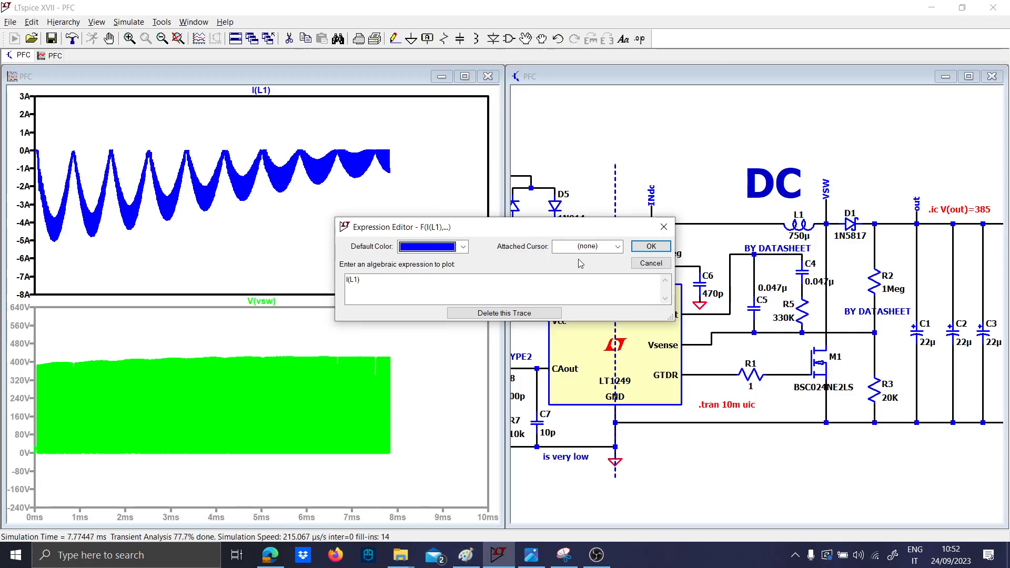
left_click(671, 234)
Examine the L1 current ripple over the first line cycles and restore the full waveform extent
left_click_drag(977, 299, 769, 314)
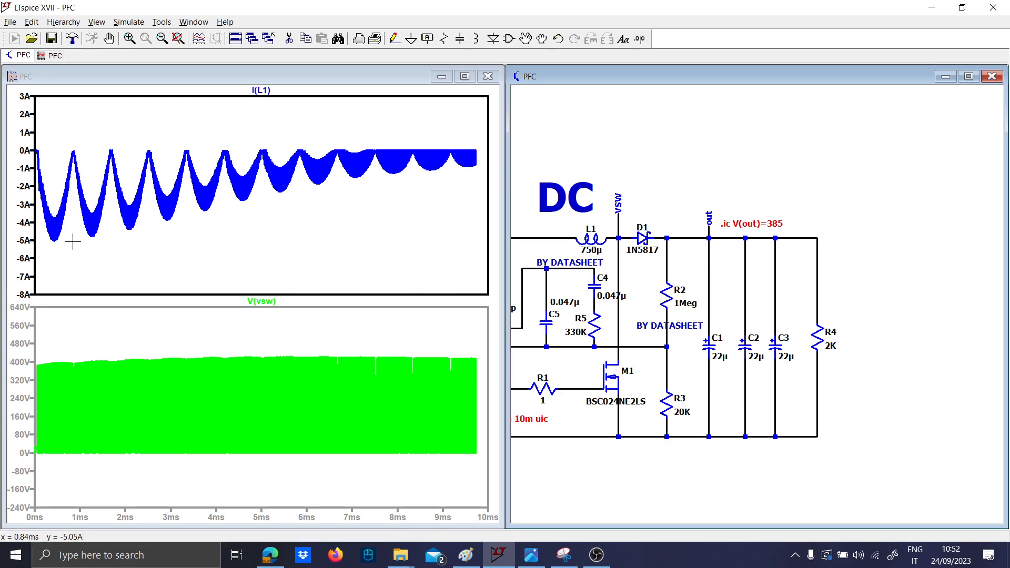
left_click_drag(44, 247, 94, 135)
right_click(104, 161)
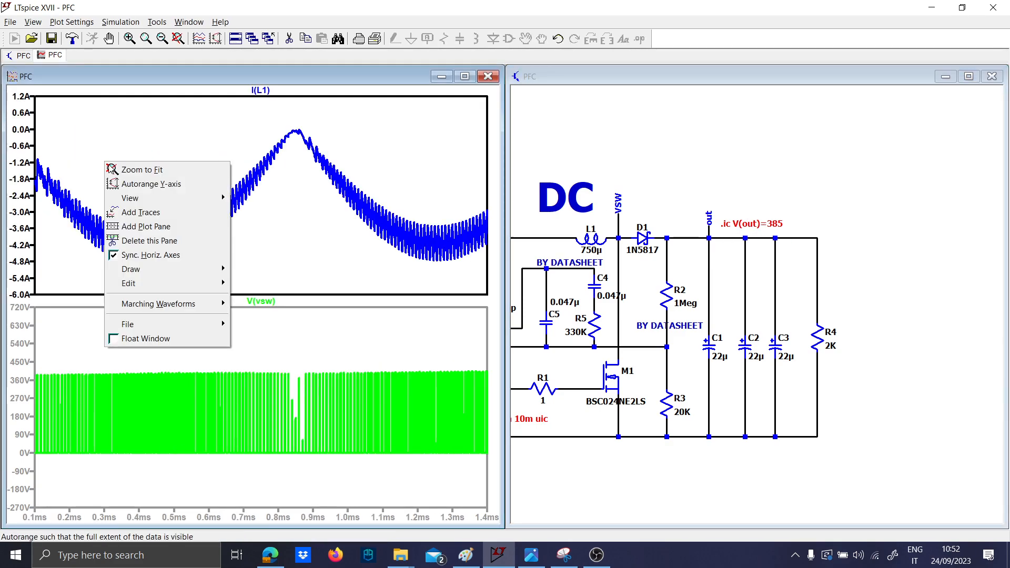
left_click(141, 170)
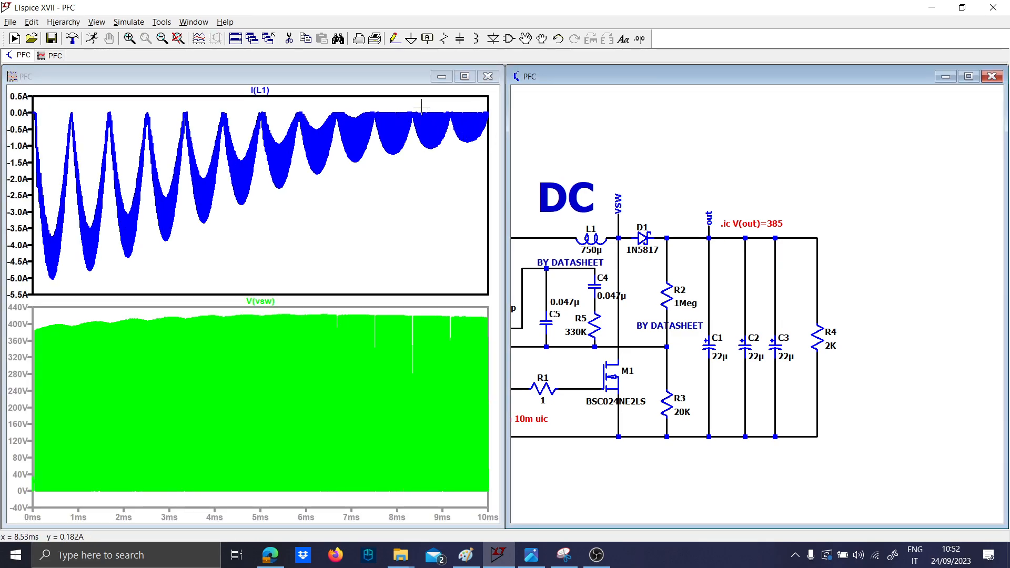
Invert the L1 current trace by changing its expression to -I(L1)
left_click_drag(420, 107, 486, 154)
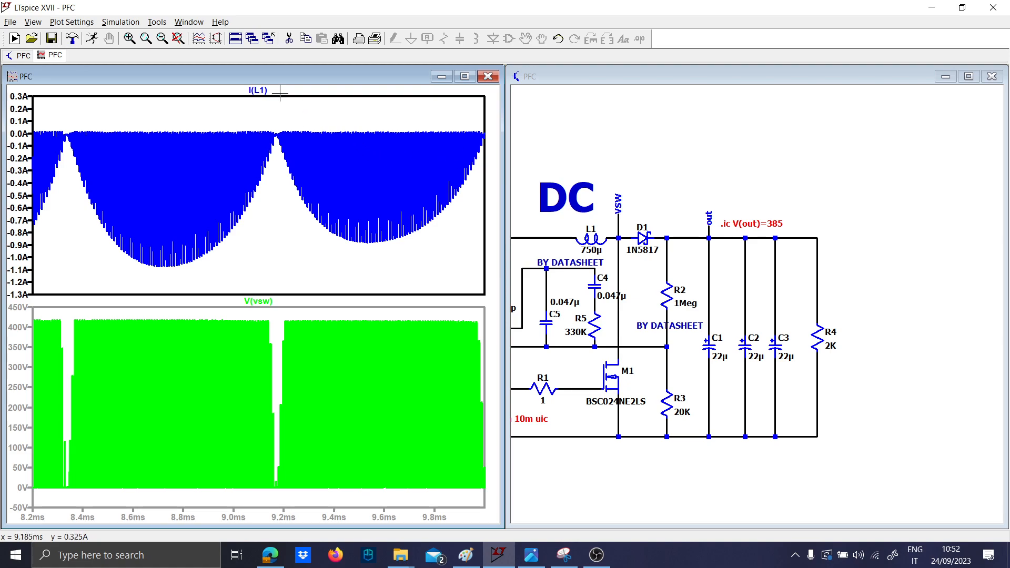
right_click(257, 91)
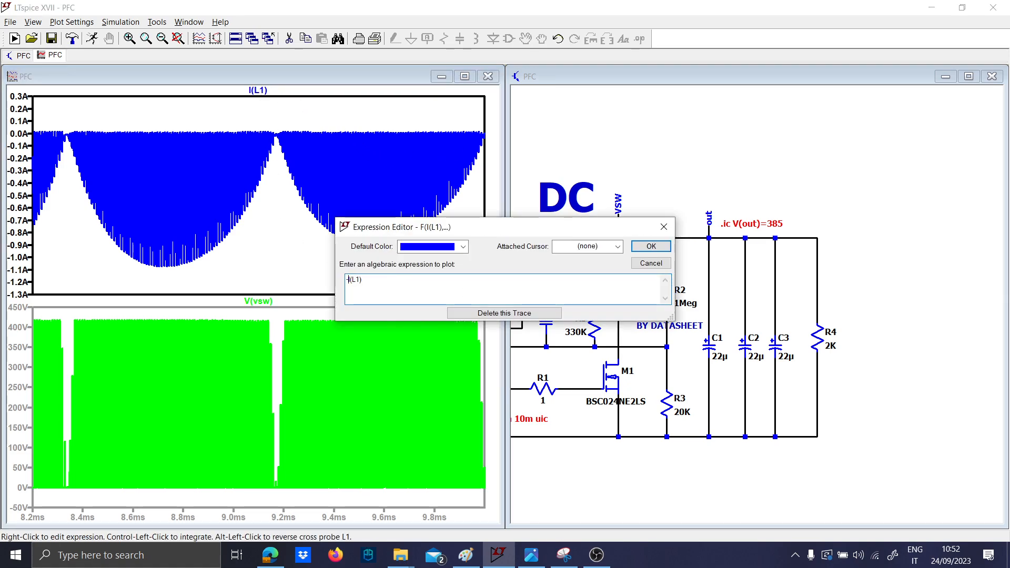
key("Return")
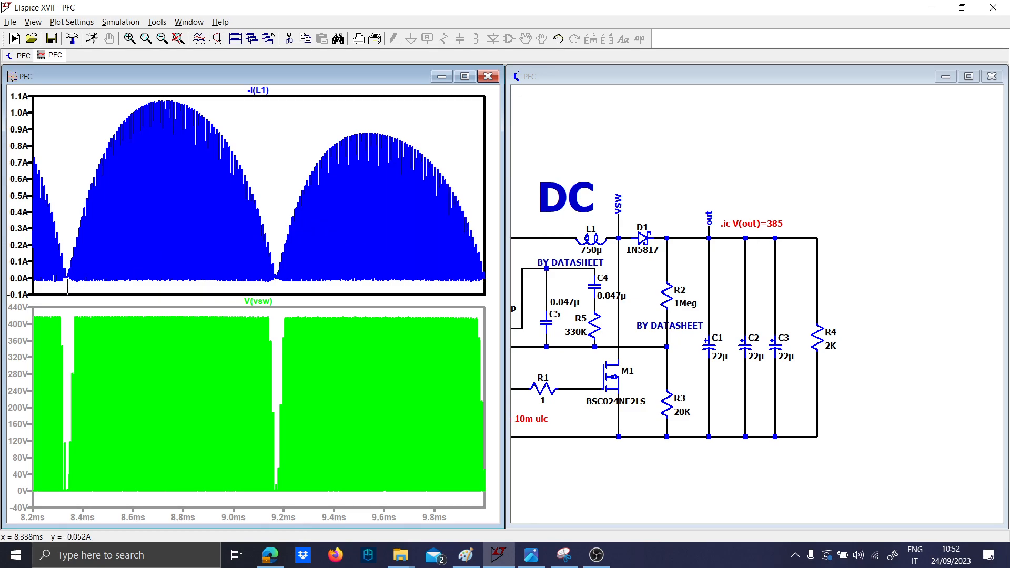
Examine the individual switching cycles of the inverted L1 current around 8.7 ms, then restore the full waveform extent
left_click_drag(68, 287, 283, 102)
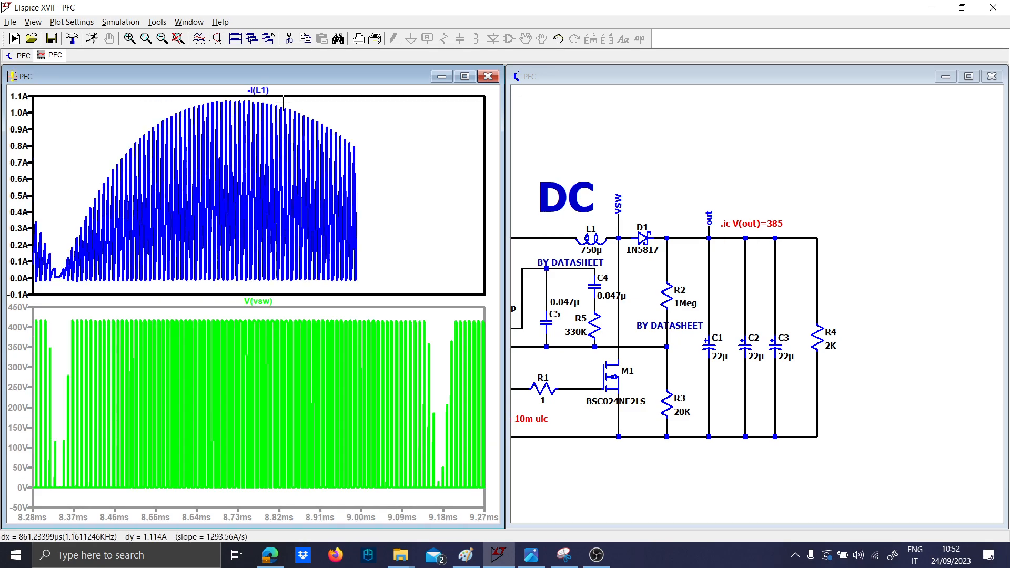
left_click_drag(87, 286, 388, 105)
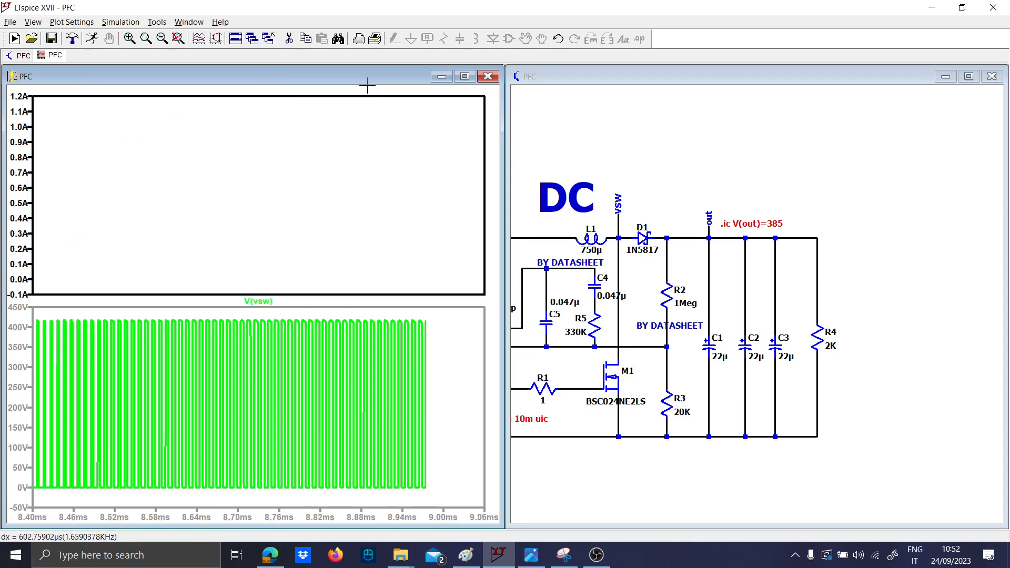
left_click_drag(197, 288, 340, 98)
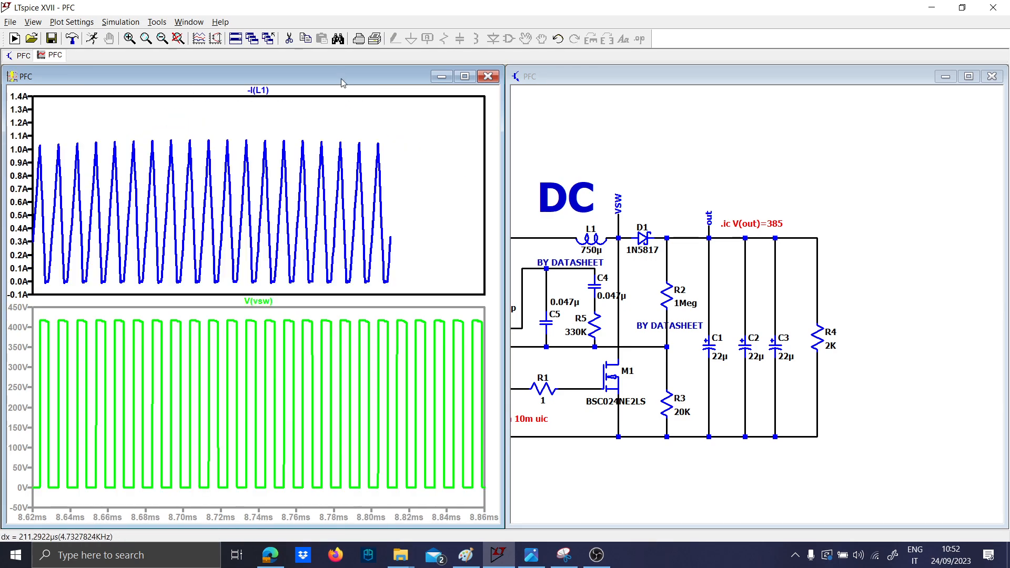
right_click(297, 120)
left_click(325, 136)
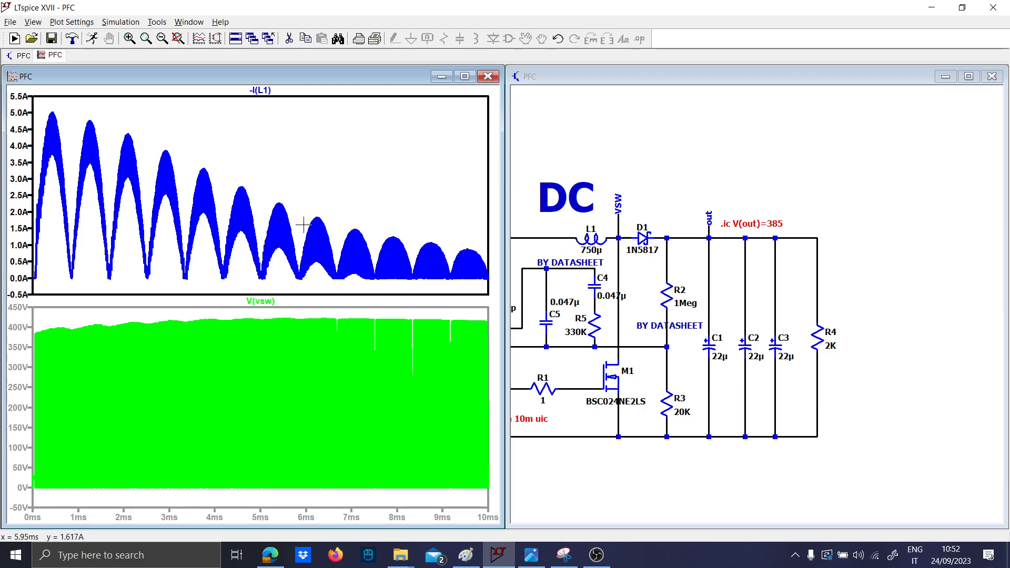
Plot the INdc net voltage in the same pane as the inverted L1 current
left_click_drag(539, 250, 805, 241)
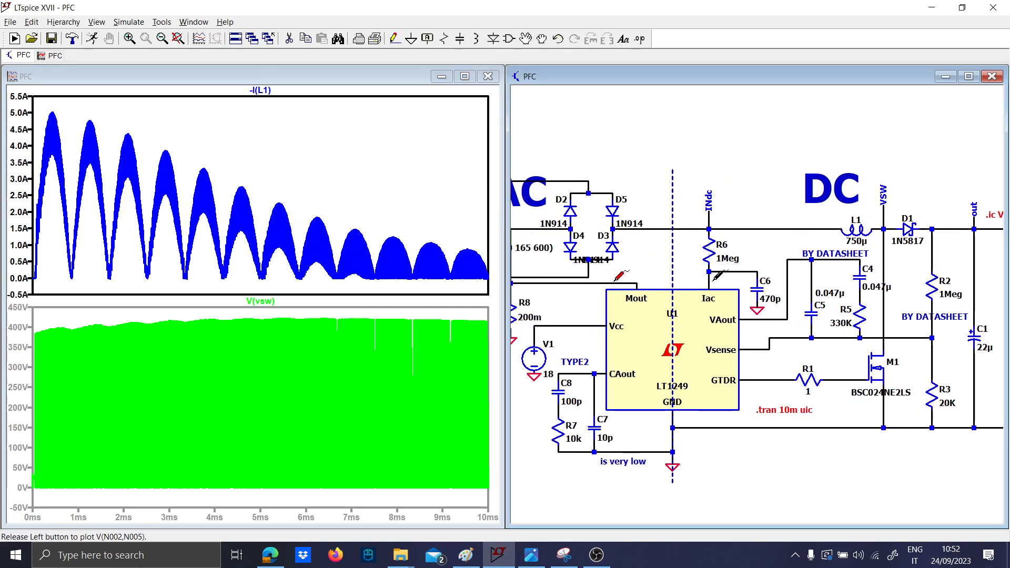
mouse_move(713, 281)
left_mouse_down()
mouse_move(689, 274)
mouse_move(733, 277)
left_mouse_up()
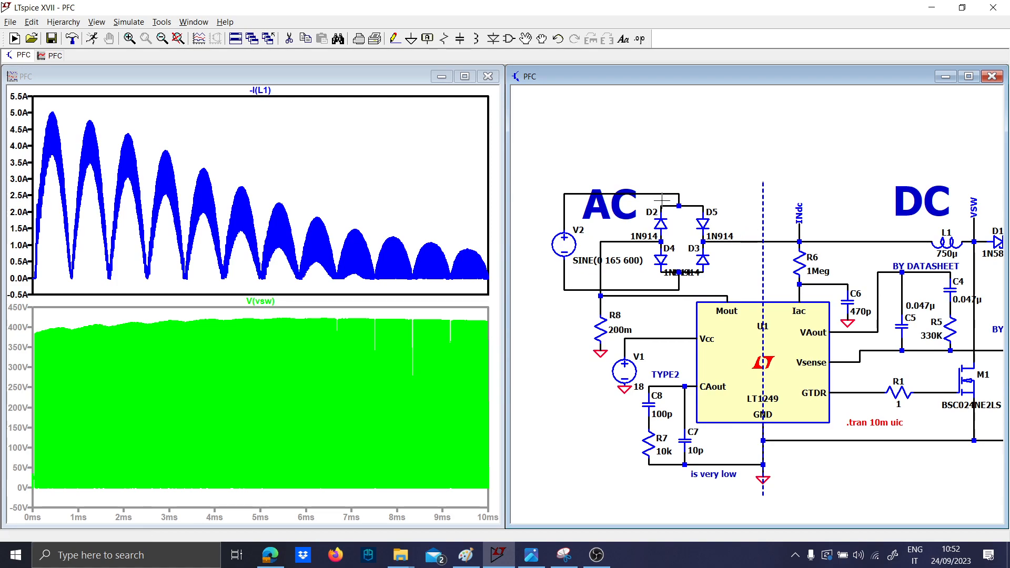
left_click(286, 206)
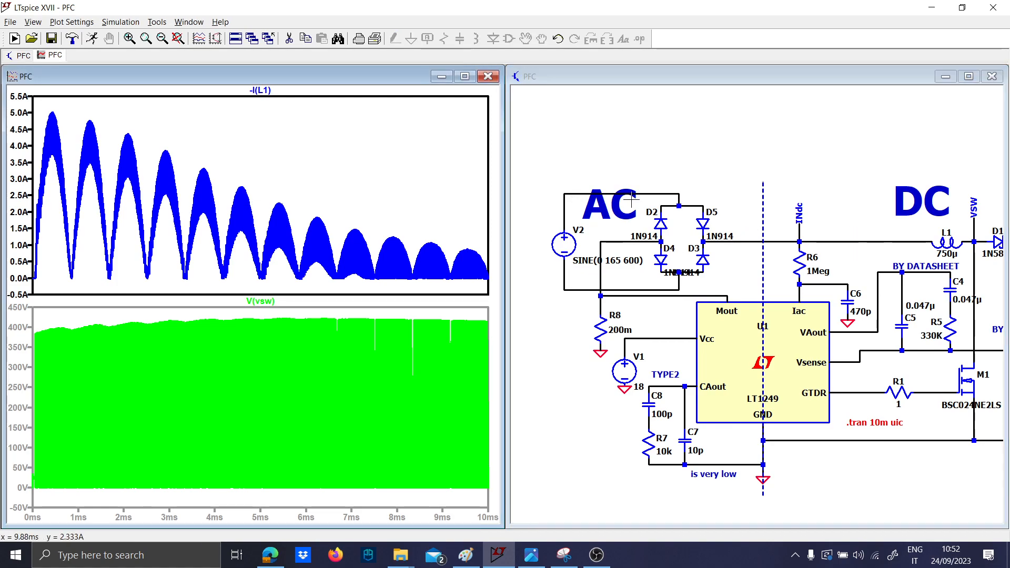
left_click(741, 239)
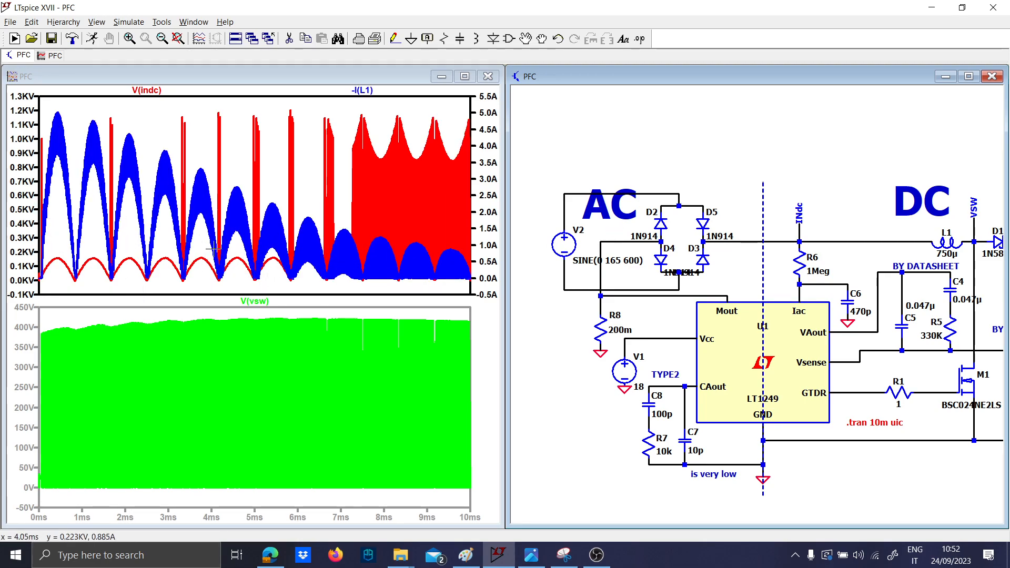
Add a third, empty plot pane to the waveform window
left_click_drag(784, 258, 686, 272)
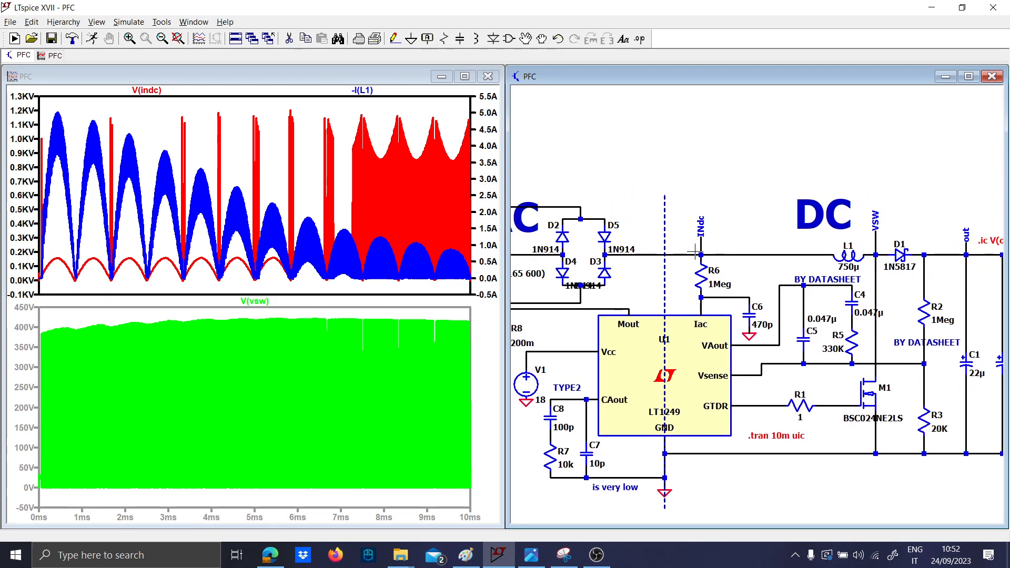
right_click(335, 166)
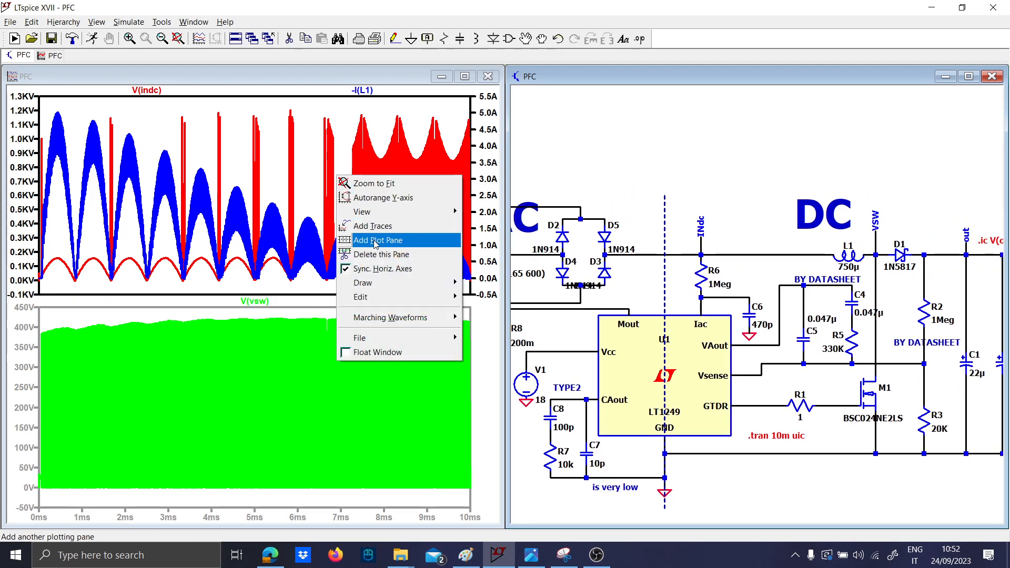
left_click(362, 242)
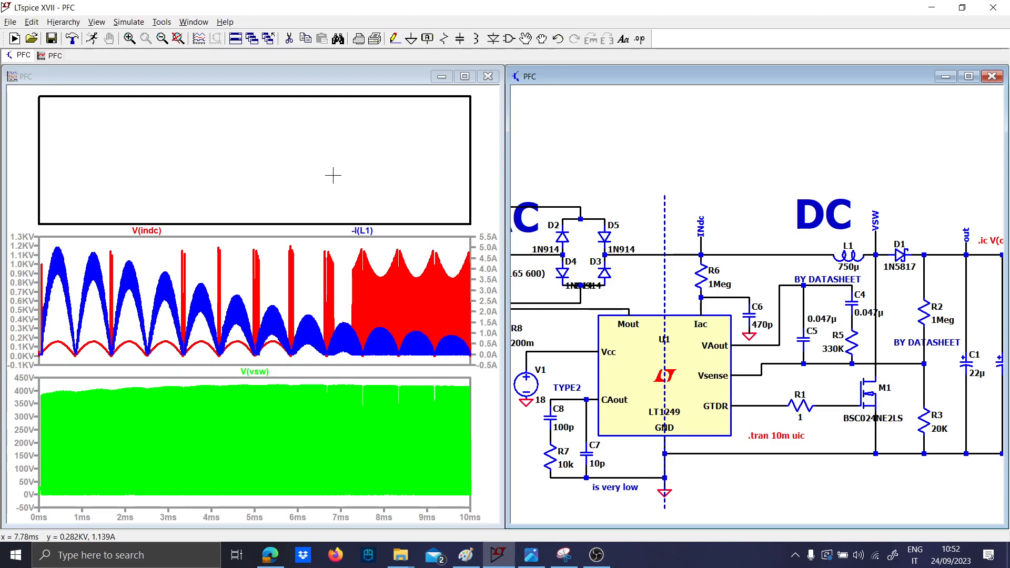
Plot the gate net voltage between R1 and M1 in the empty third pane
left_click(334, 173)
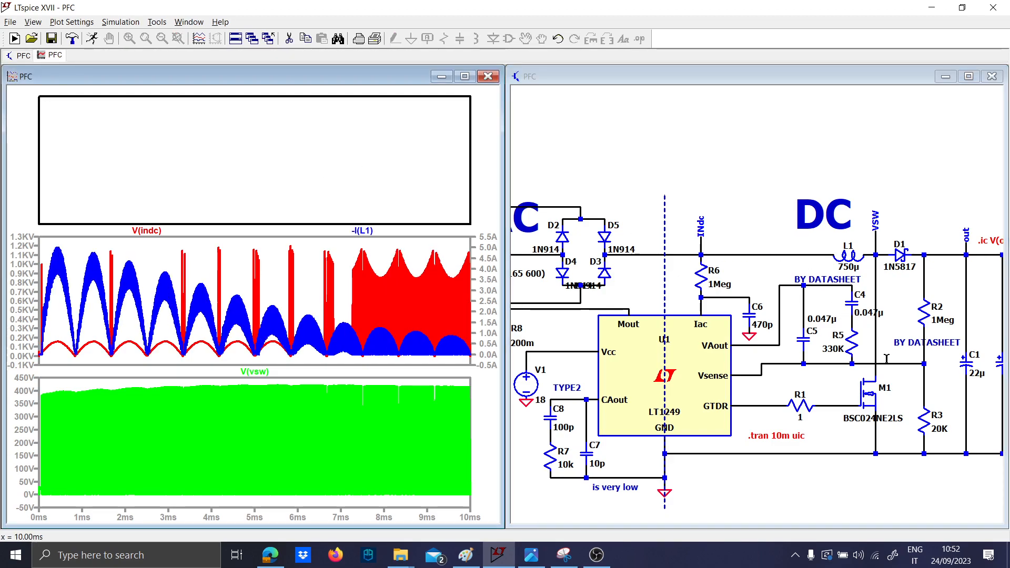
left_click_drag(886, 357, 839, 291)
left_click(341, 171)
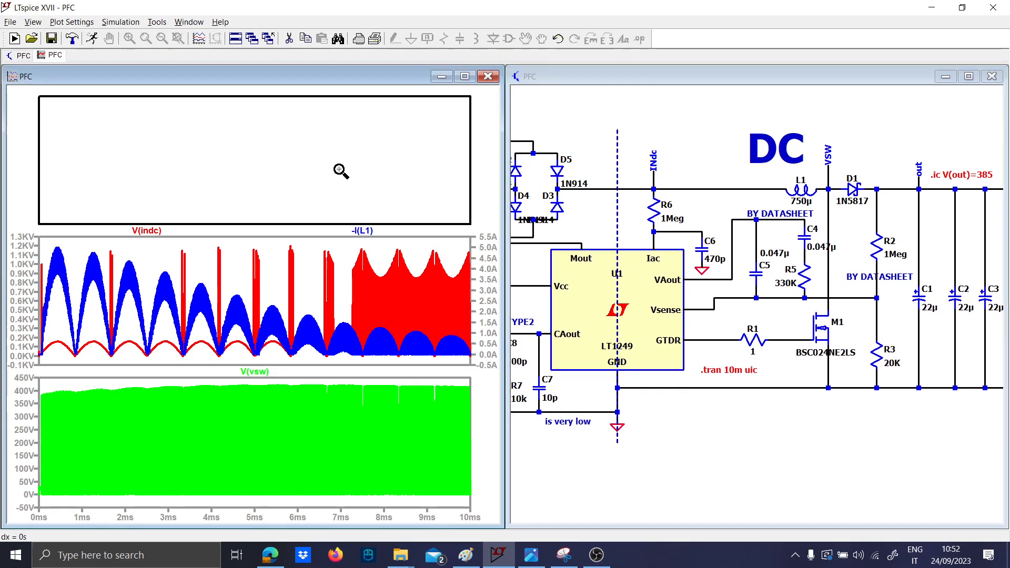
left_click(766, 337)
left_click(804, 337)
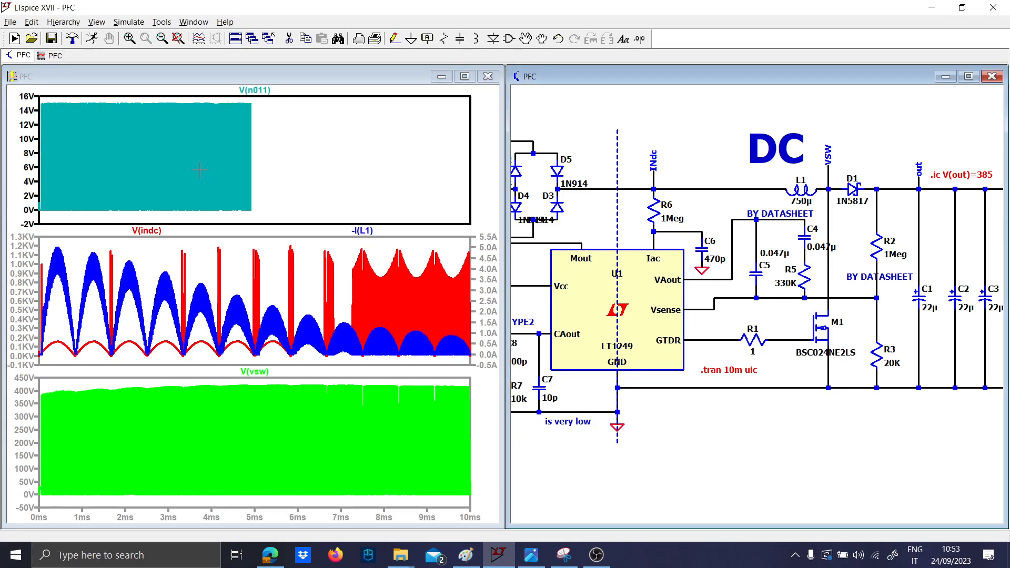
Examine the gate drive, L1 current and VSW switching cycles around 3.76 to 3.81 ms, and restore the full waveform extent
left_click_drag(192, 219, 230, 94)
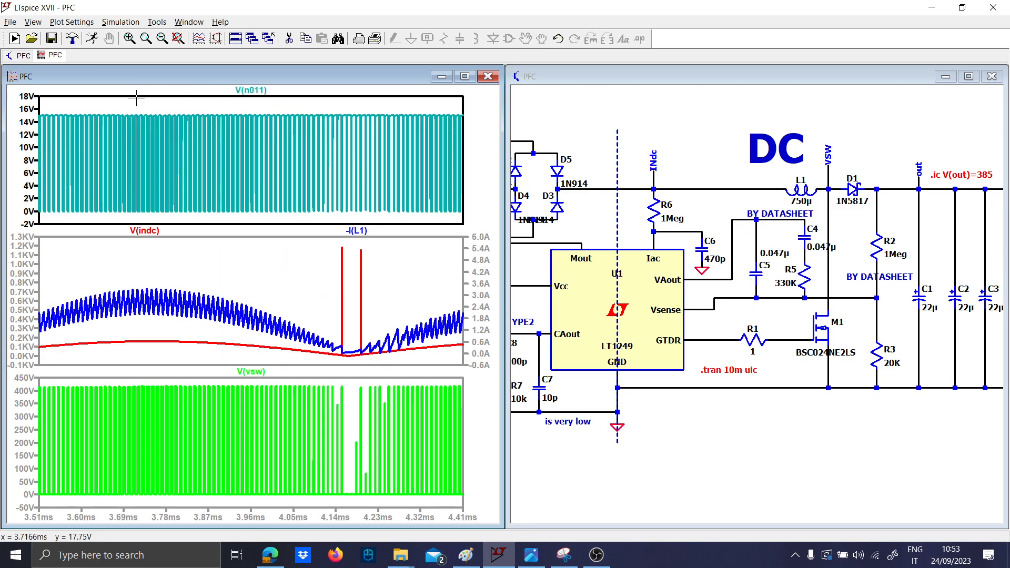
left_click_drag(140, 99, 306, 185)
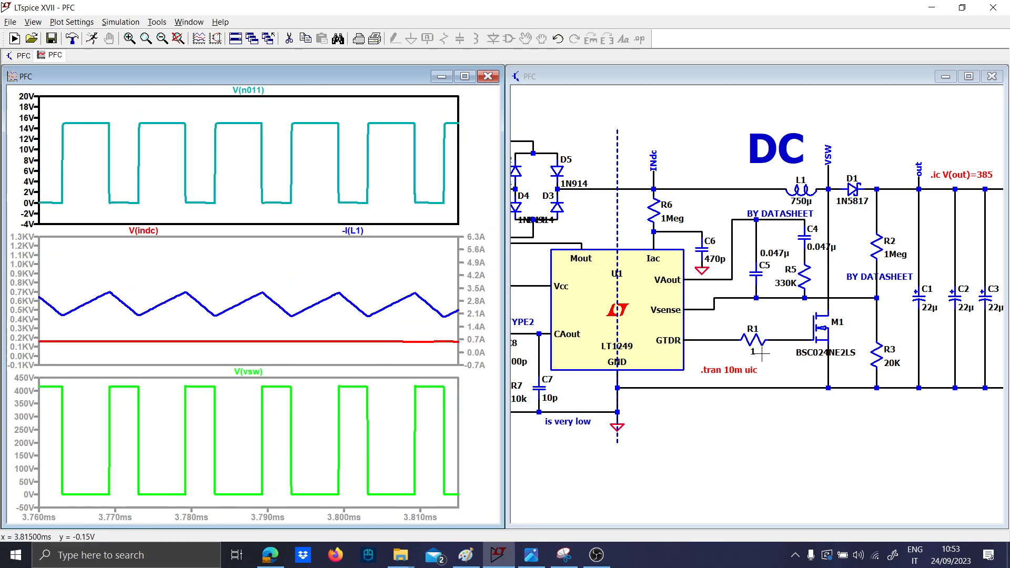
left_click_drag(202, 112, 415, 222)
right_click(295, 151)
left_click(316, 155)
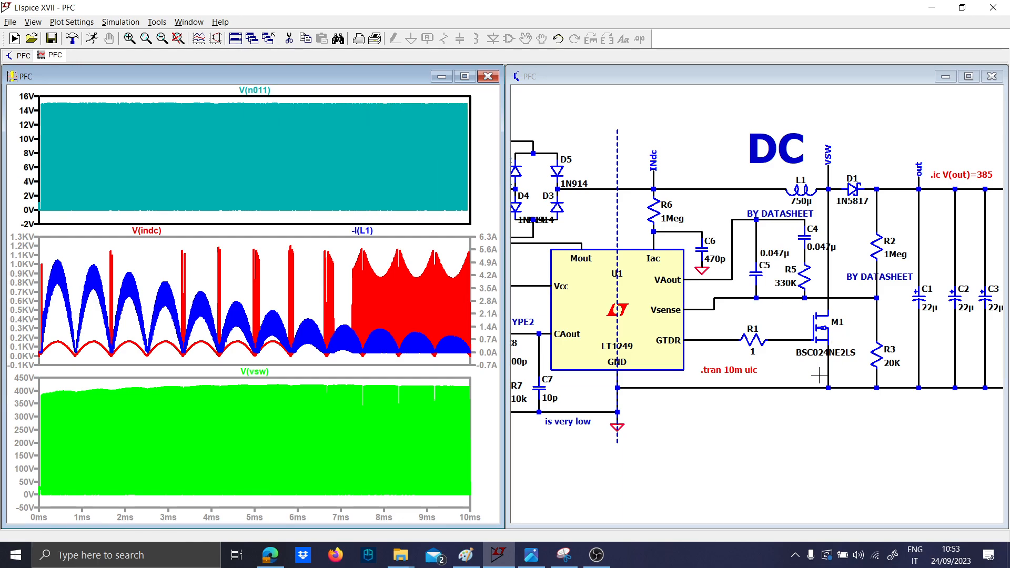
Set load resistor R4 to 1k and rerun the transient simulation
left_click_drag(814, 374, 685, 379)
right_click(909, 303)
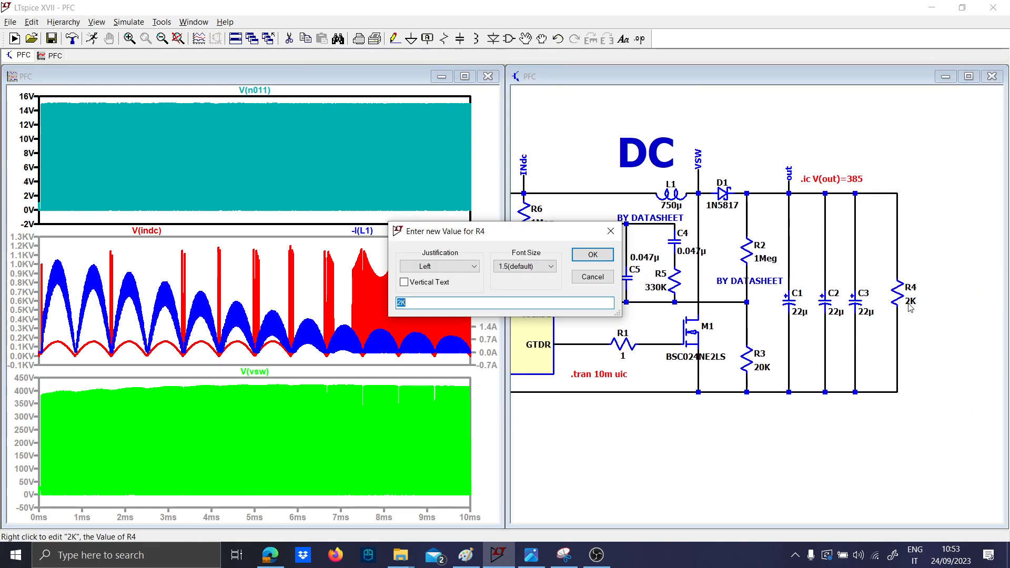
key("Return")
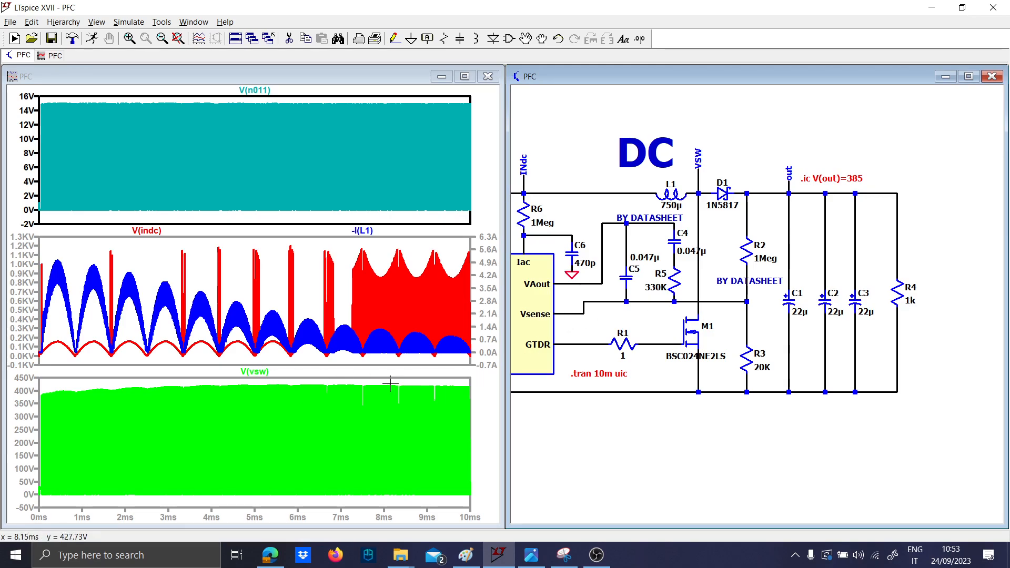
left_click_drag(357, 385, 400, 491)
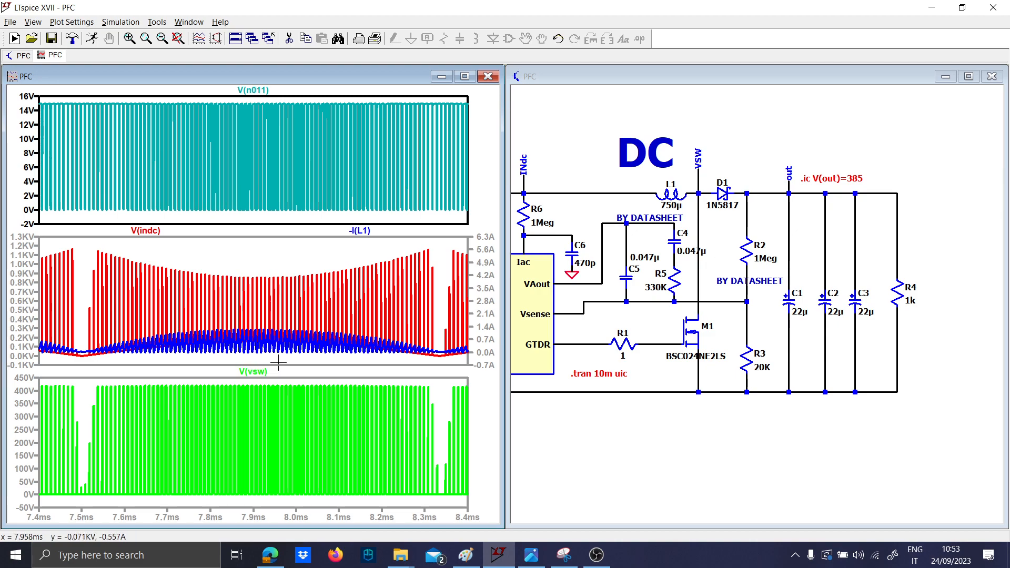
left_click(91, 36)
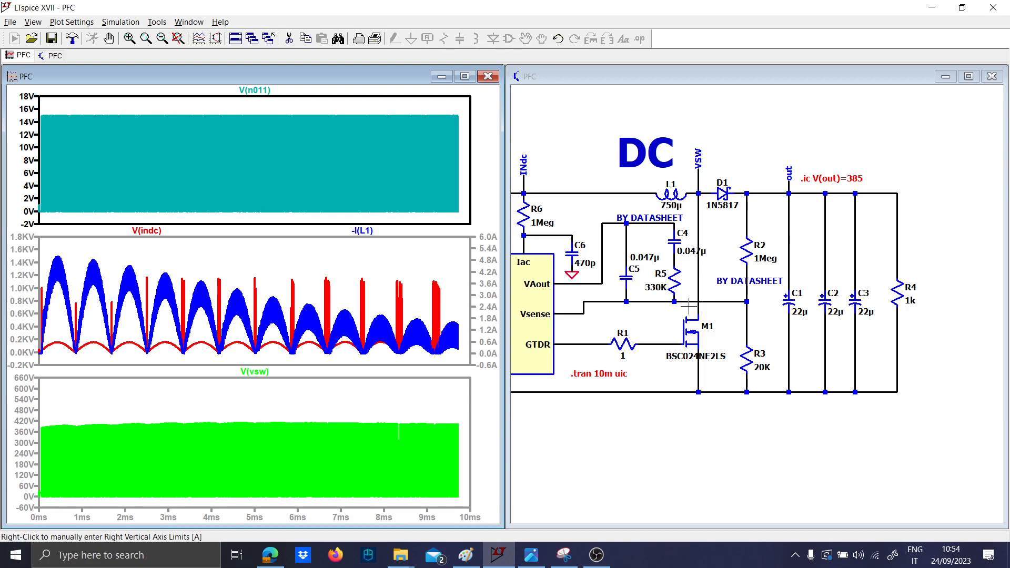
Examine the inverted L1 current against the INdc voltage over the last rectified half-cycle, about 9.12 to 10 ms
scroll(914, 305, "up", 1)
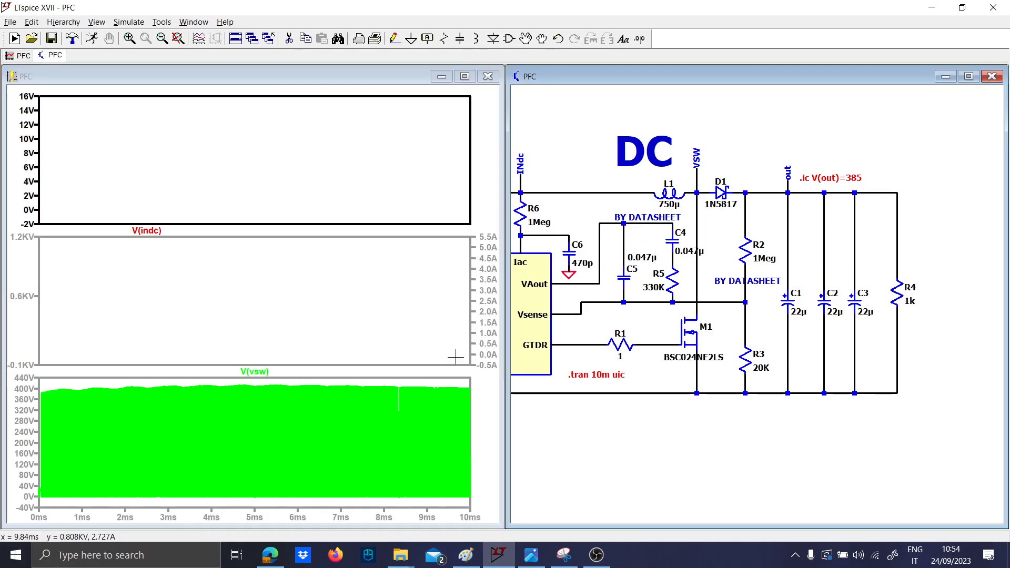
left_click(436, 358)
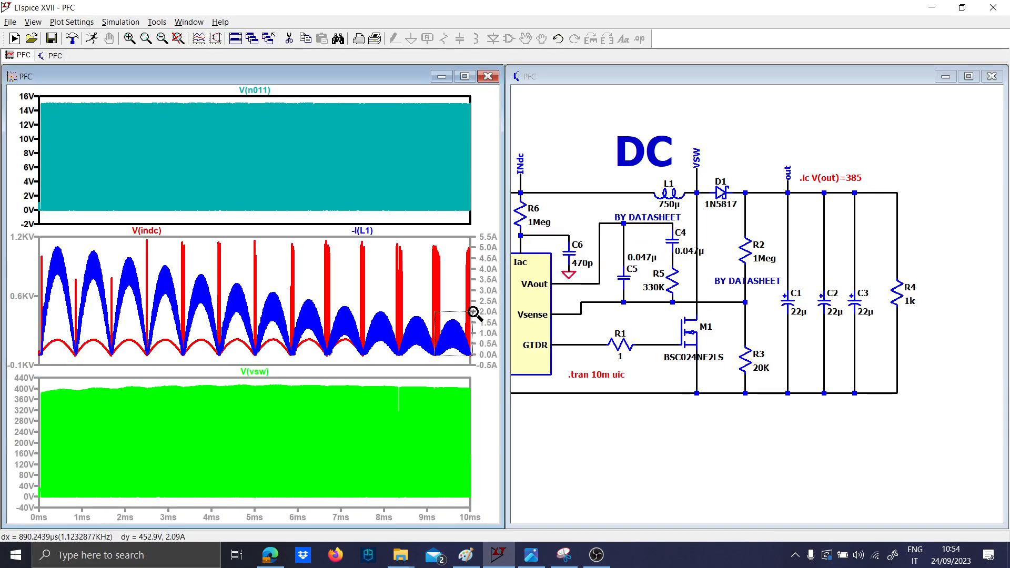
left_click_drag(432, 360, 470, 310)
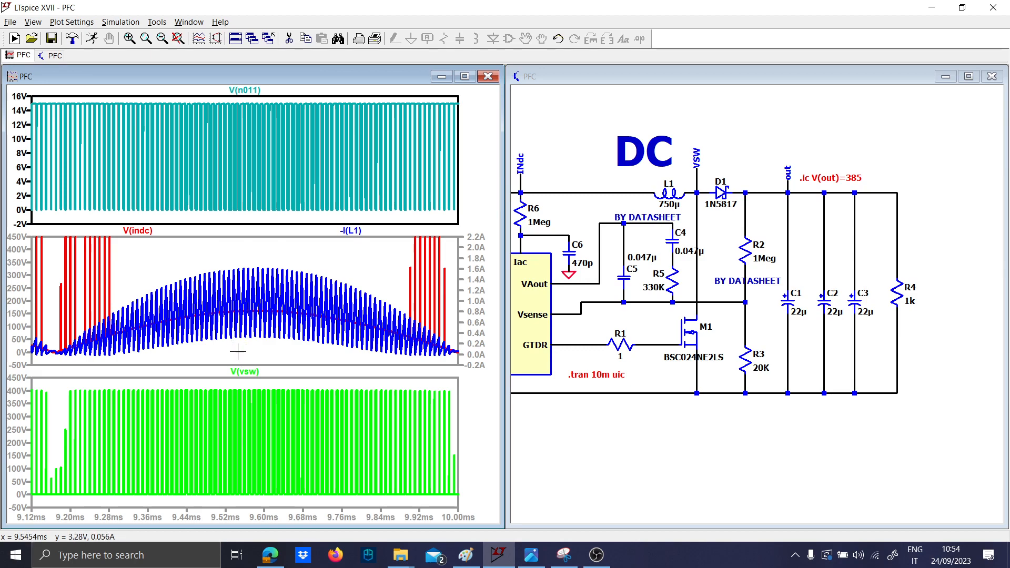
Add a fourth plot pane and plot the out net voltage in it
right_click(324, 203)
left_click(323, 214)
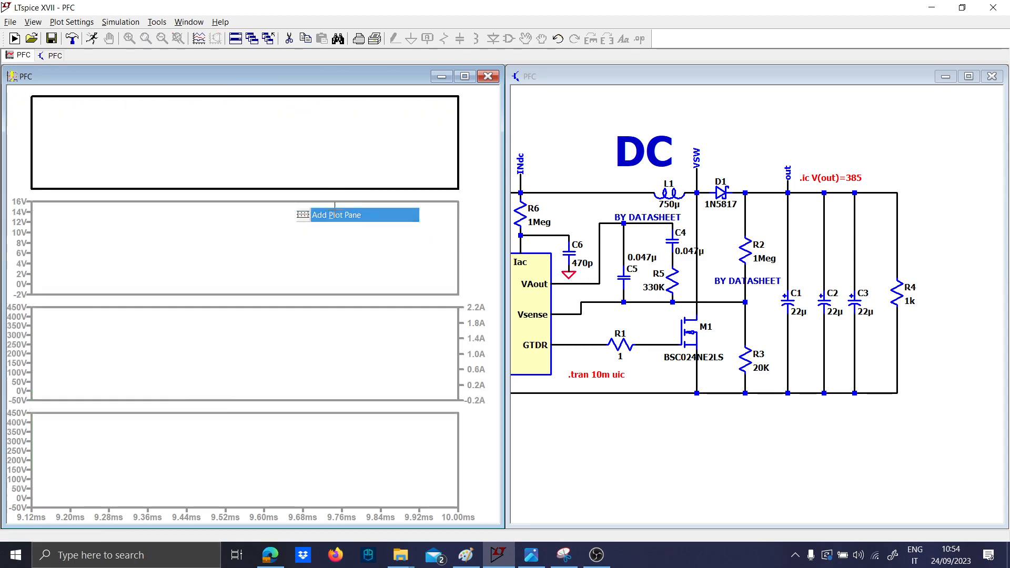
left_click(801, 216)
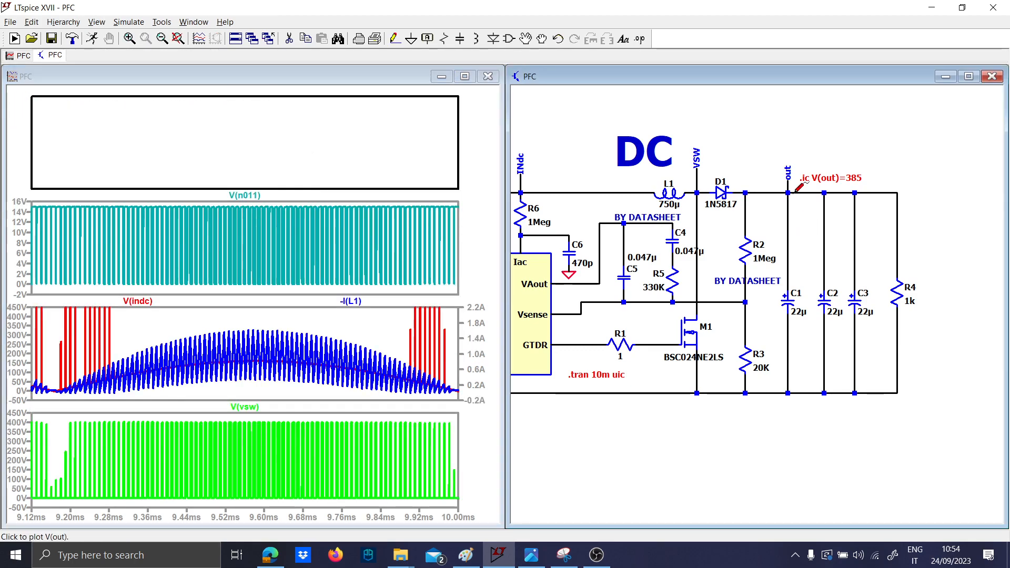
left_click(788, 193)
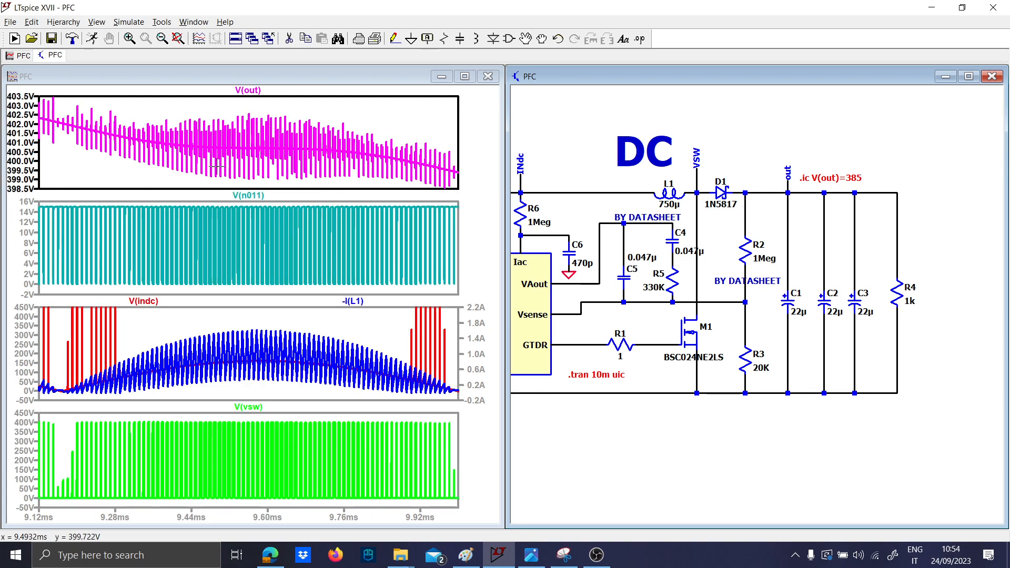
Examine the V(out) switching ripple around 9.53 to 9.60 ms, and restore the full extent of the V(out) pane
left_click_drag(220, 174, 304, 101)
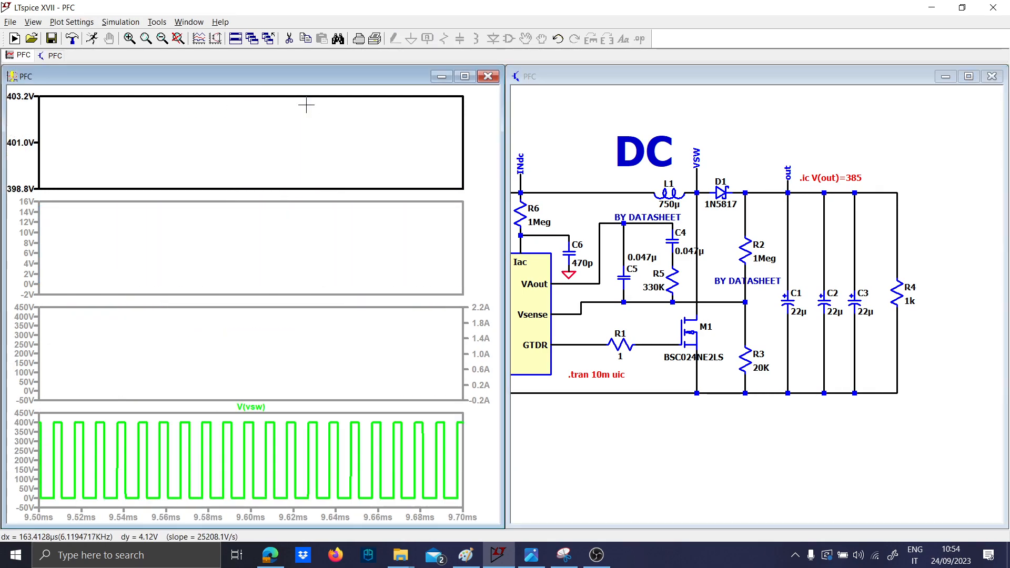
left_click_drag(100, 115, 257, 202)
right_click(67, 127)
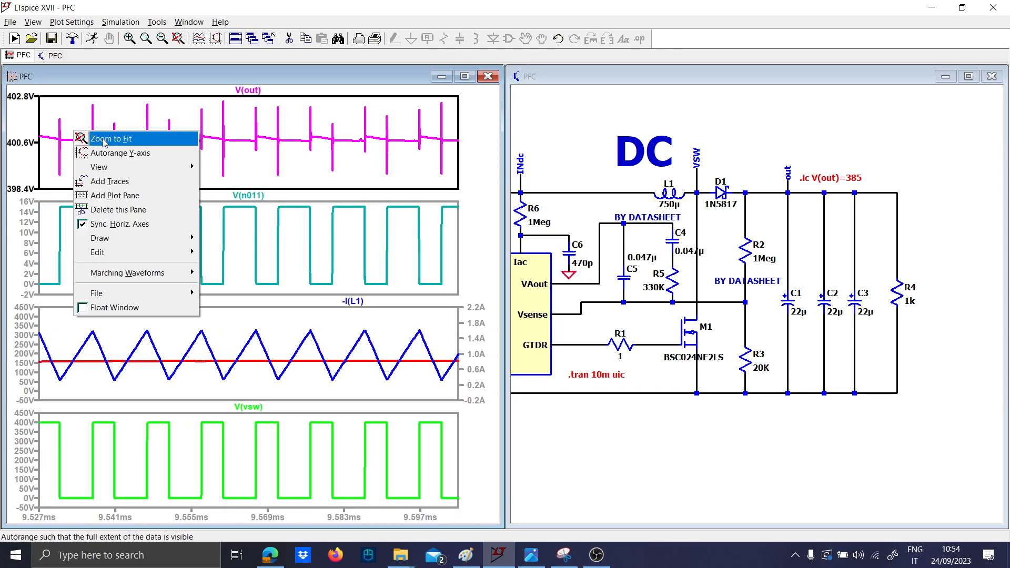
left_click(103, 137)
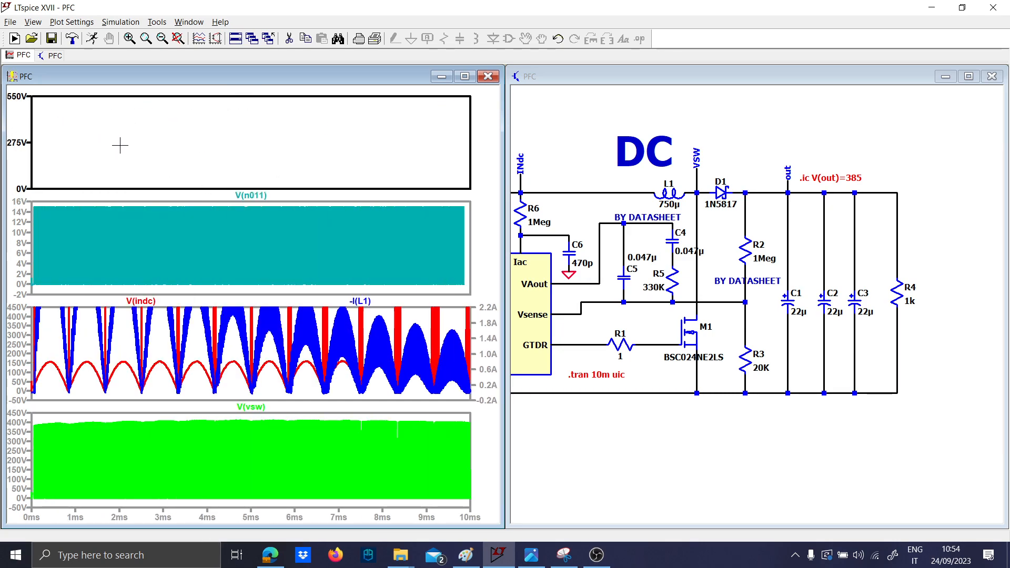
Examine the V(out) ripple in progressively narrower time spans, down to the individual switching cycles around 7.83 to 7.90 ms
left_click_drag(322, 114, 497, 127)
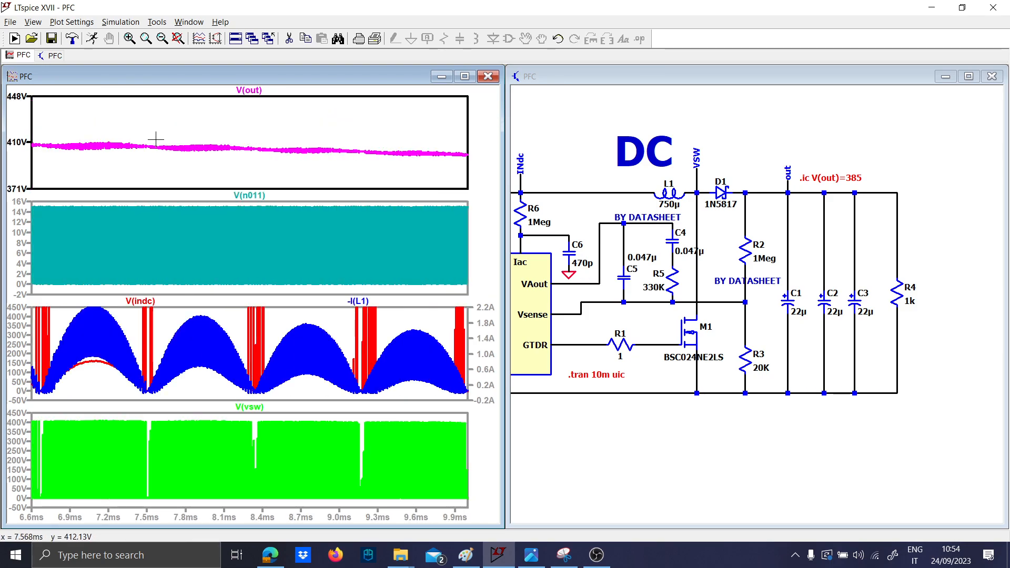
left_click_drag(143, 141, 379, 169)
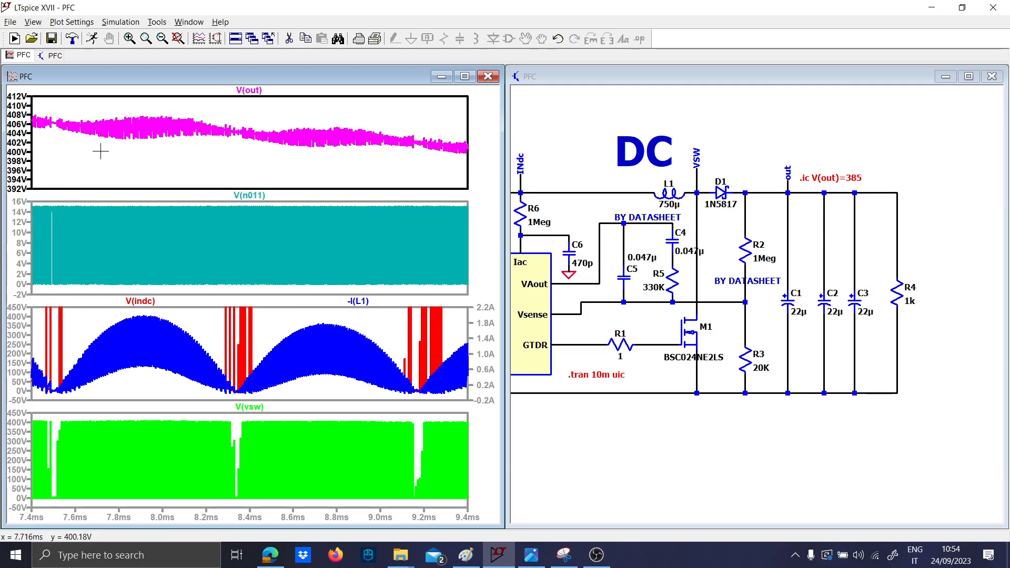
left_click_drag(60, 110, 247, 147)
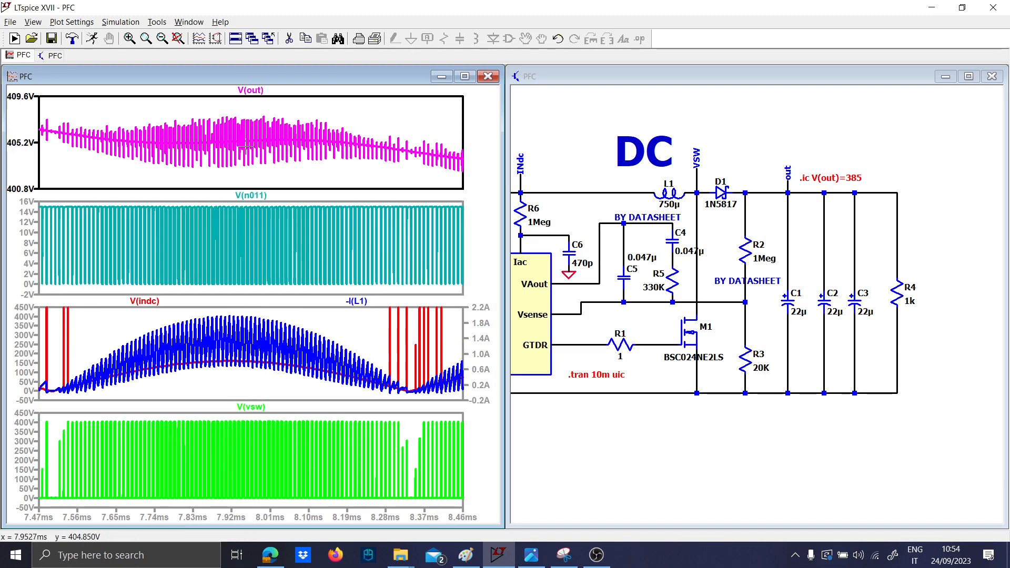
left_click_drag(126, 115, 314, 160)
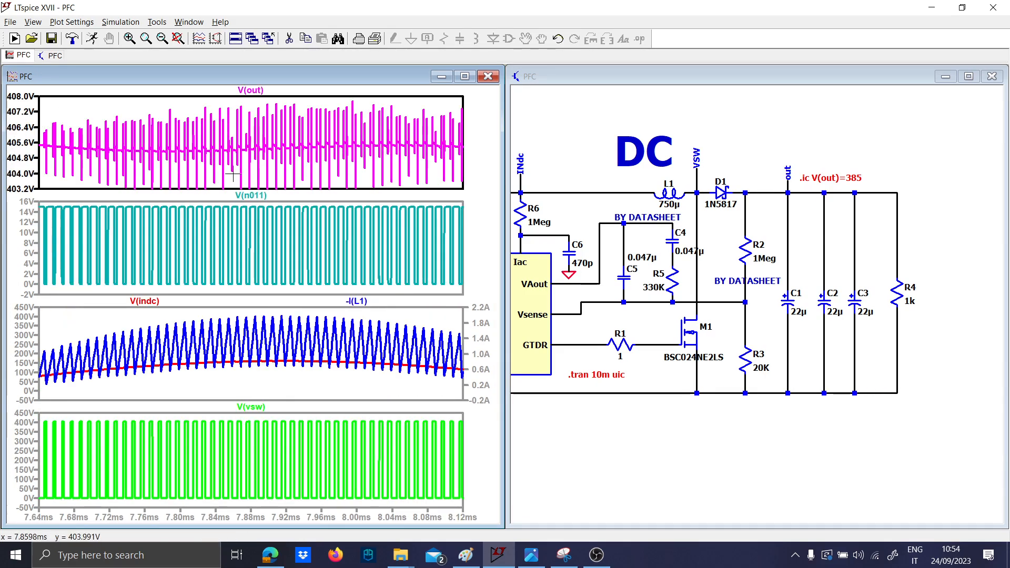
left_click_drag(208, 190, 286, 101)
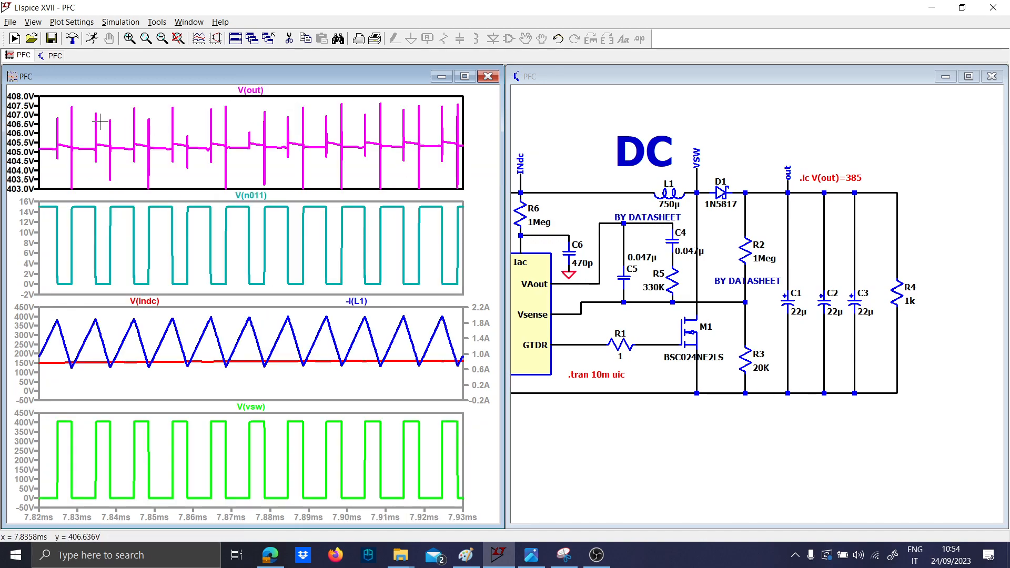
left_click_drag(74, 113, 339, 177)
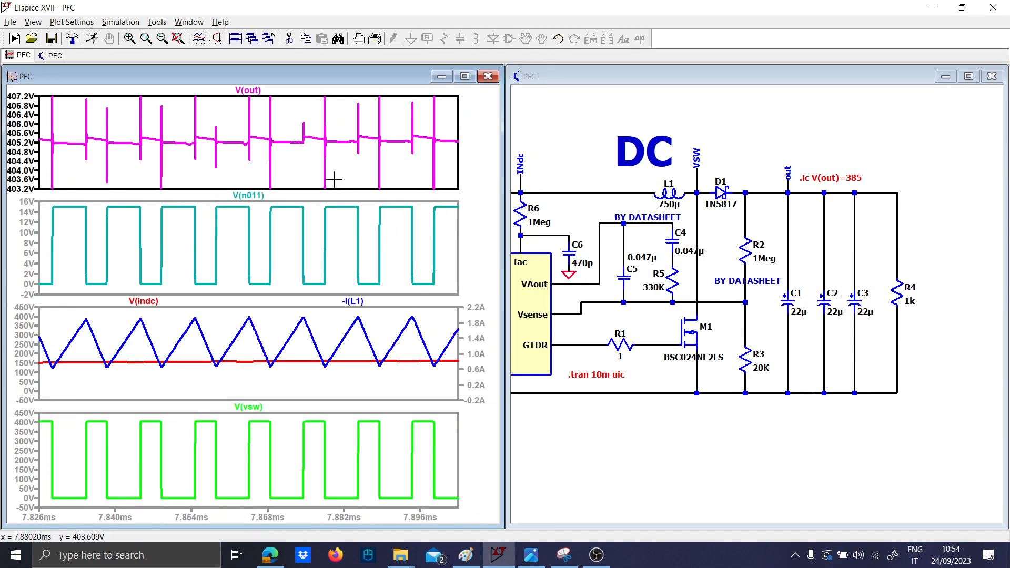
Restore the full V(out) extent and inspect its slow ripple over the last half-cycles, about 6.9 to 10 ms
right_click(317, 143)
left_click(320, 145)
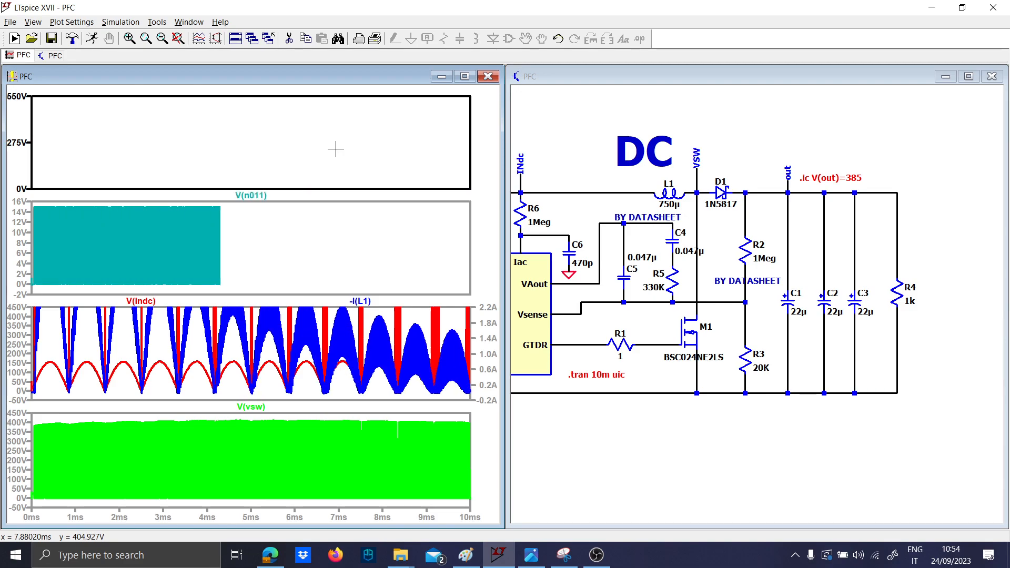
left_click_drag(275, 114, 457, 125)
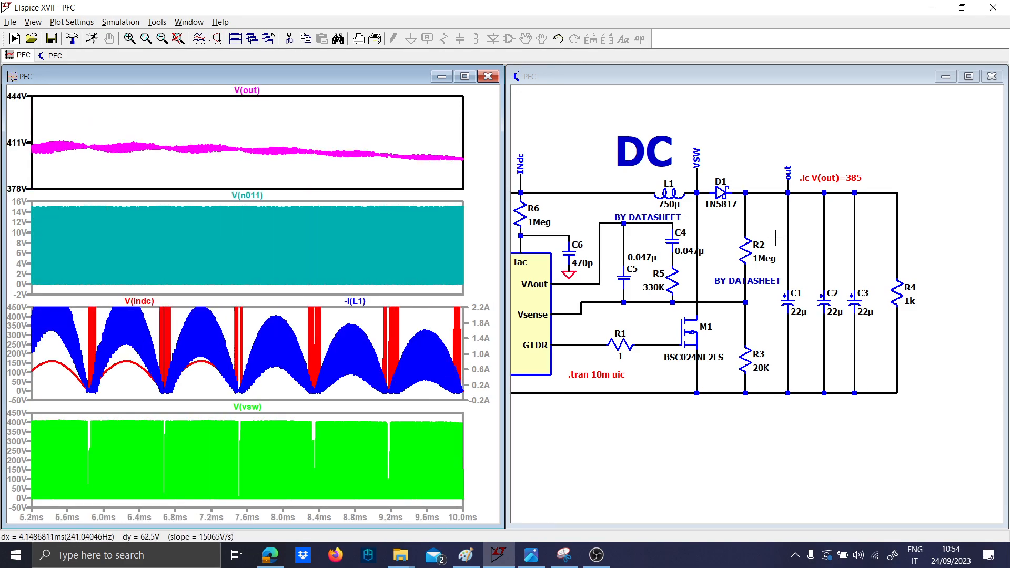
mouse_move(188, 134)
left_mouse_down()
mouse_move(388, 179)
mouse_move(463, 175)
left_mouse_up()
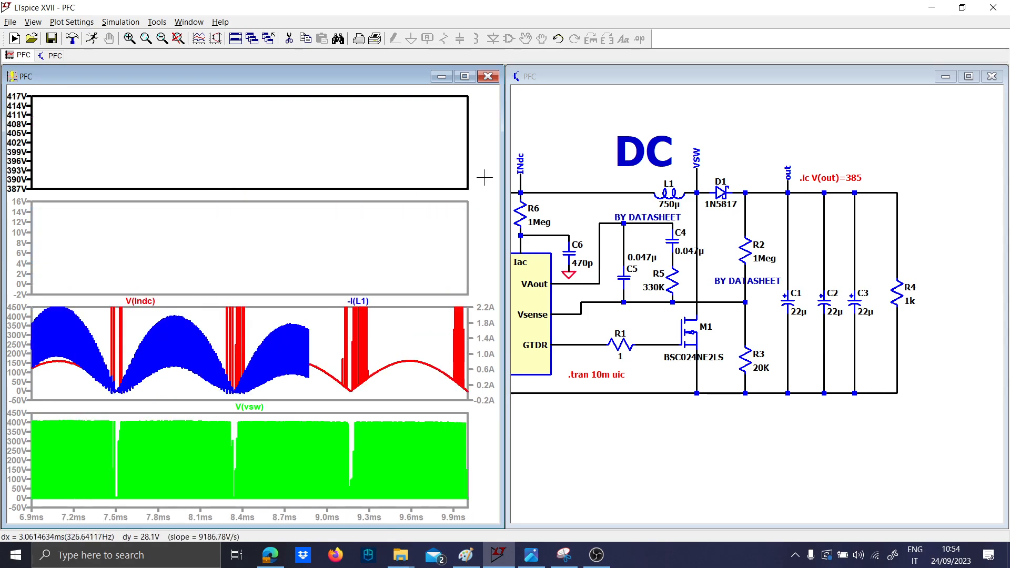
left_click(749, 151)
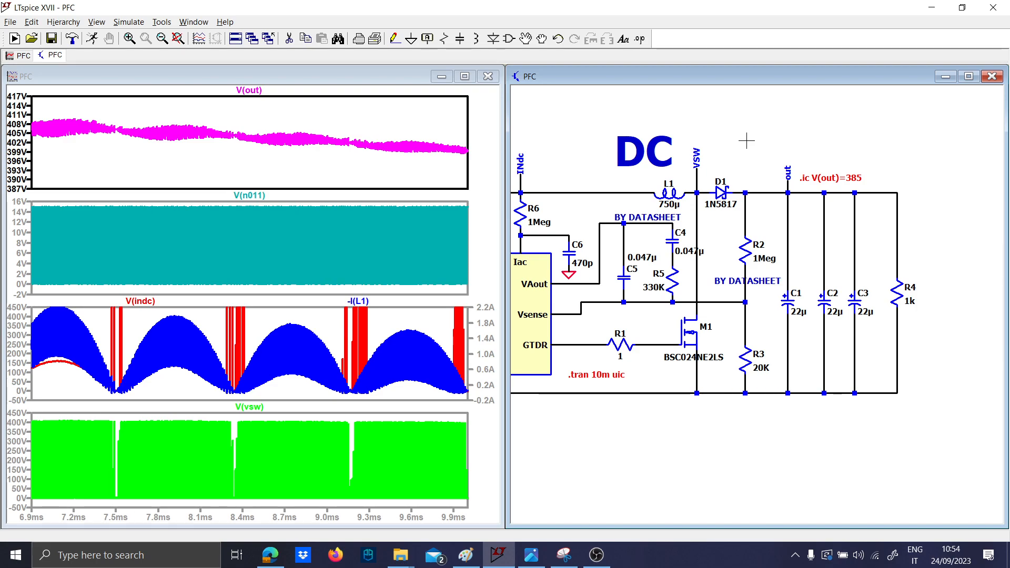
key("F2")
key("Escape")
key("s")
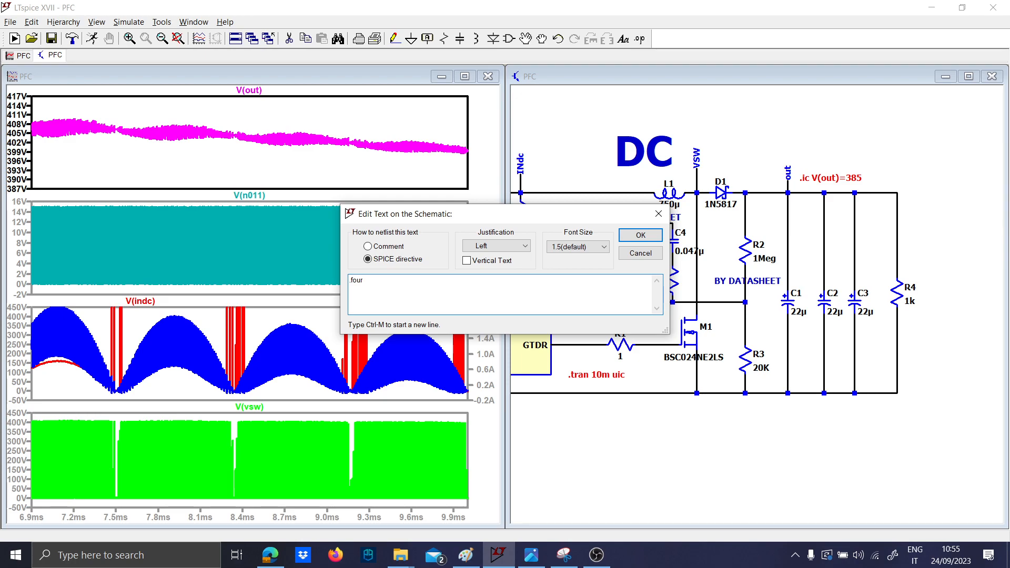
type(".four")
key("Caps_Lock")
type("V")
key("Caps_Lock")
type("(")
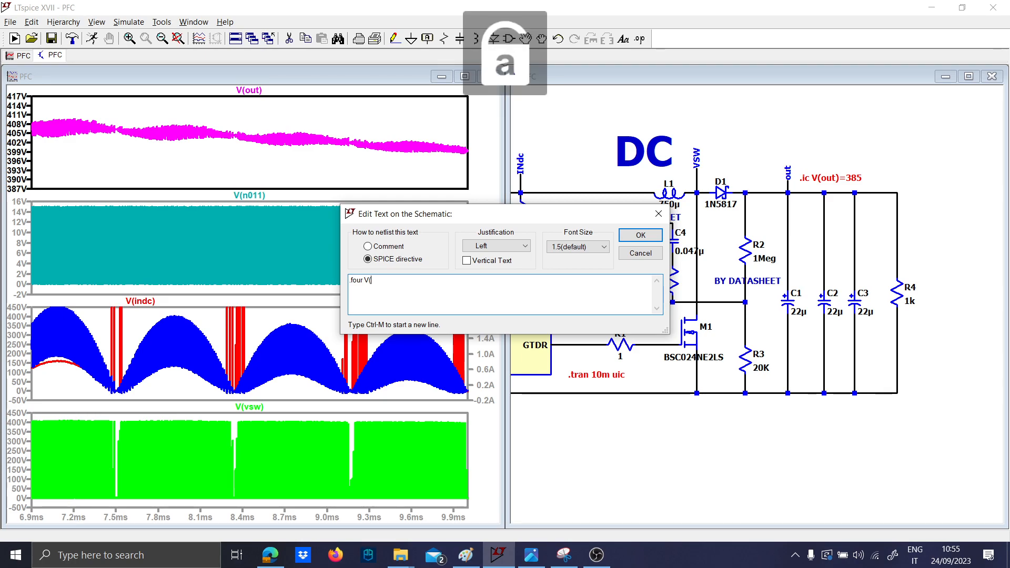
type("ut")
key("Escape")
scroll(754, 227, "down", 1)
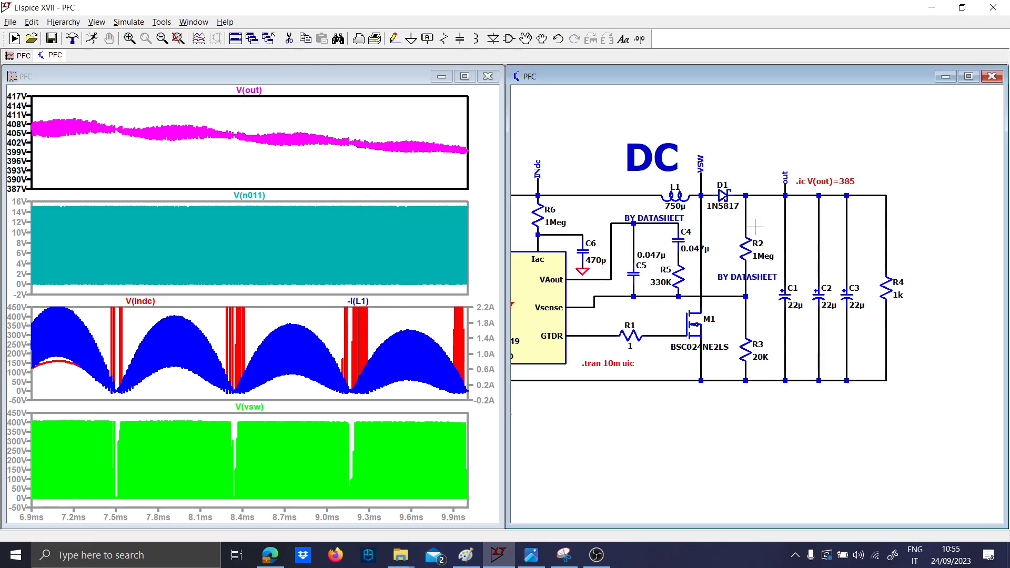
left_click_drag(542, 281, 746, 284)
right_click(824, 370)
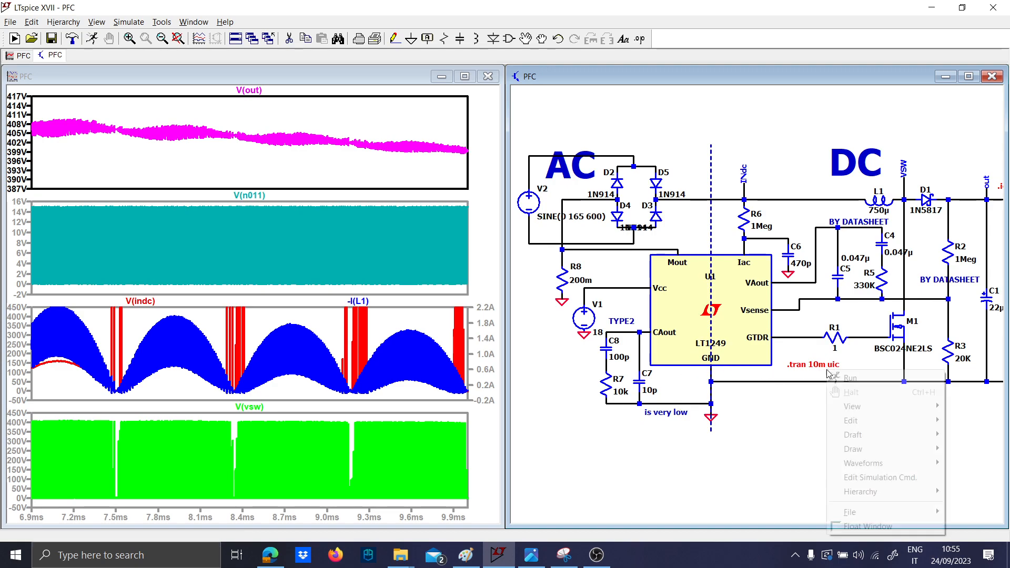
left_click(816, 365)
Restore the full V(out) extent and inspect the end of the waveform, about 9.45 to 10 ms
right_click(349, 161)
left_click(377, 170)
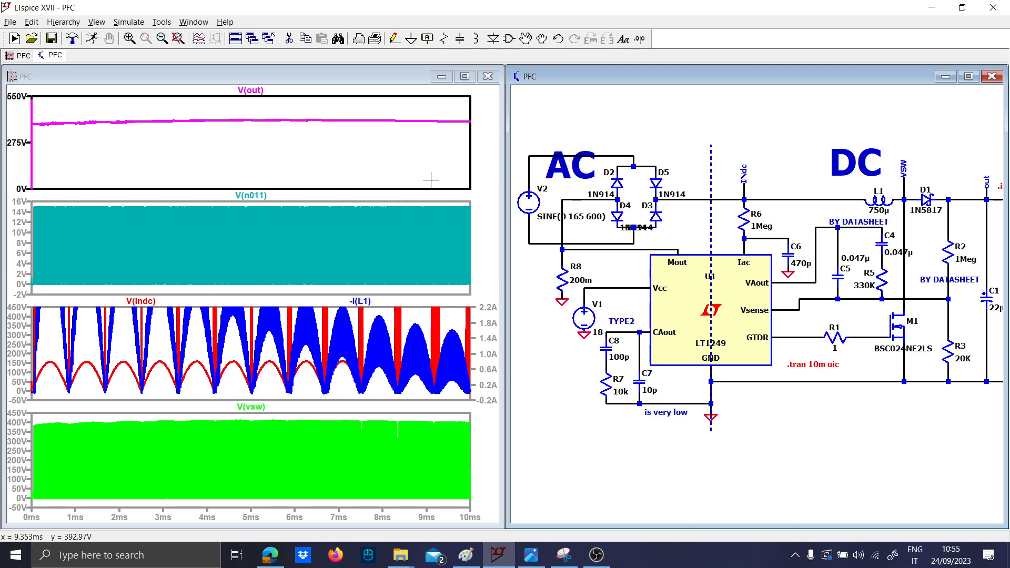
left_click_drag(447, 115, 471, 124)
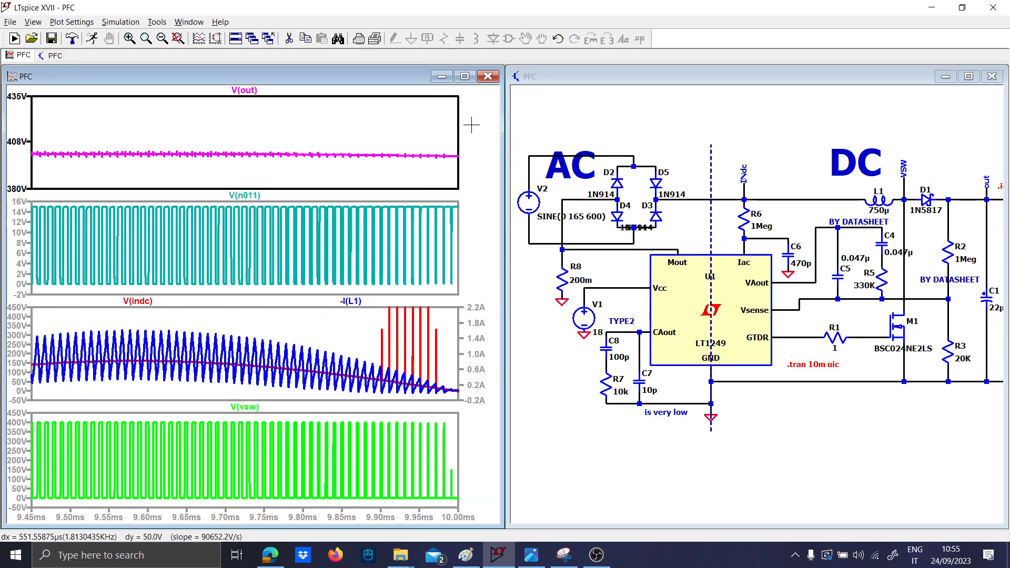
Set the transient analysis to start saving data at 9 ms, with the stop time at 10 ms
left_click(736, 437)
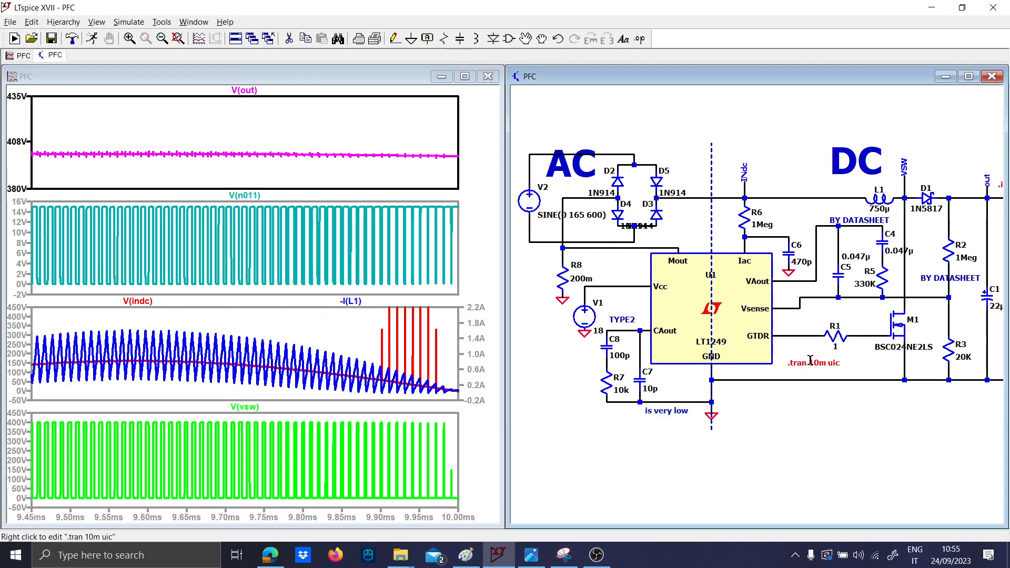
right_click(799, 356)
key("Escape")
right_click(798, 357)
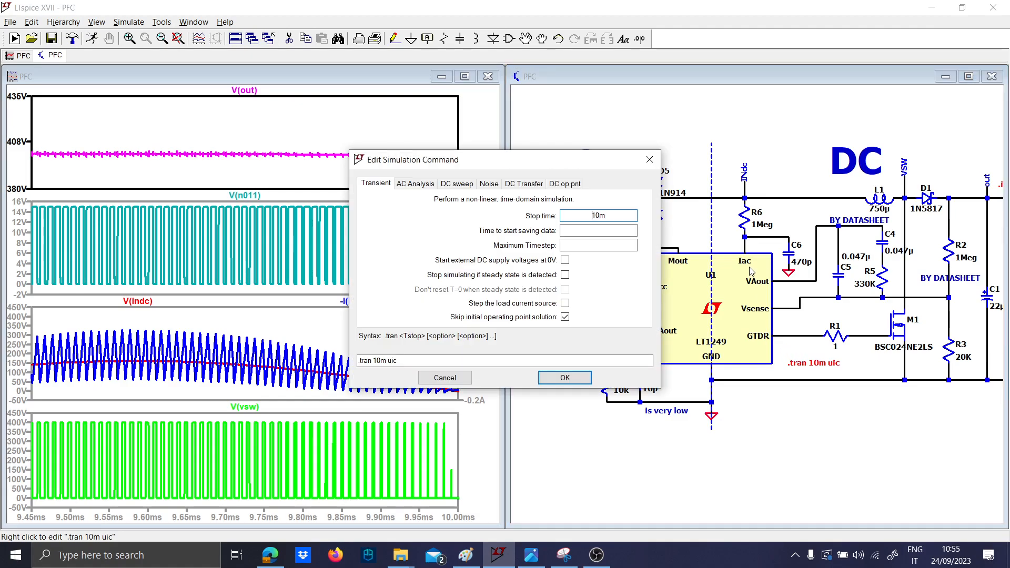
left_click(583, 230)
type("9m")
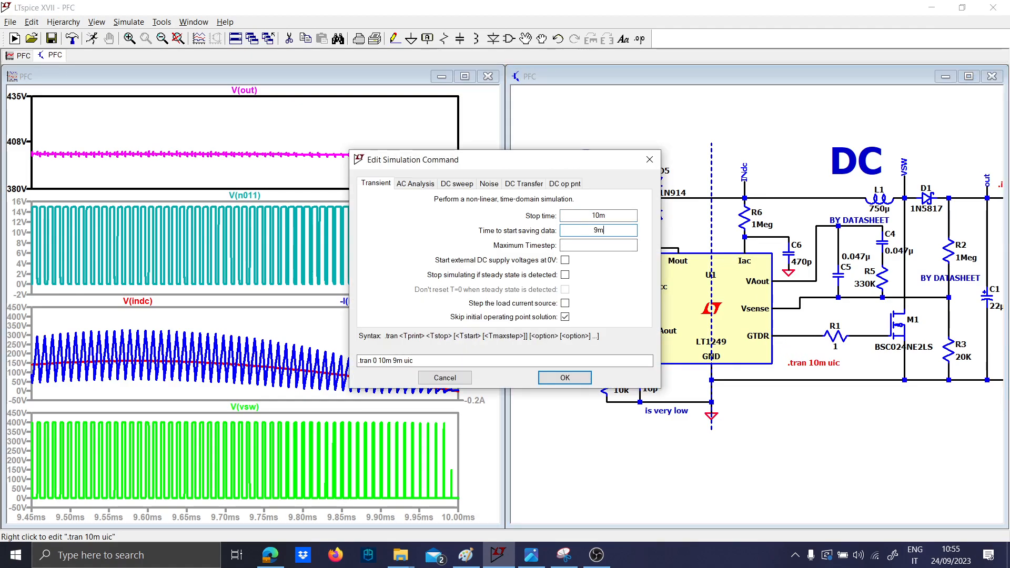
left_click(564, 378)
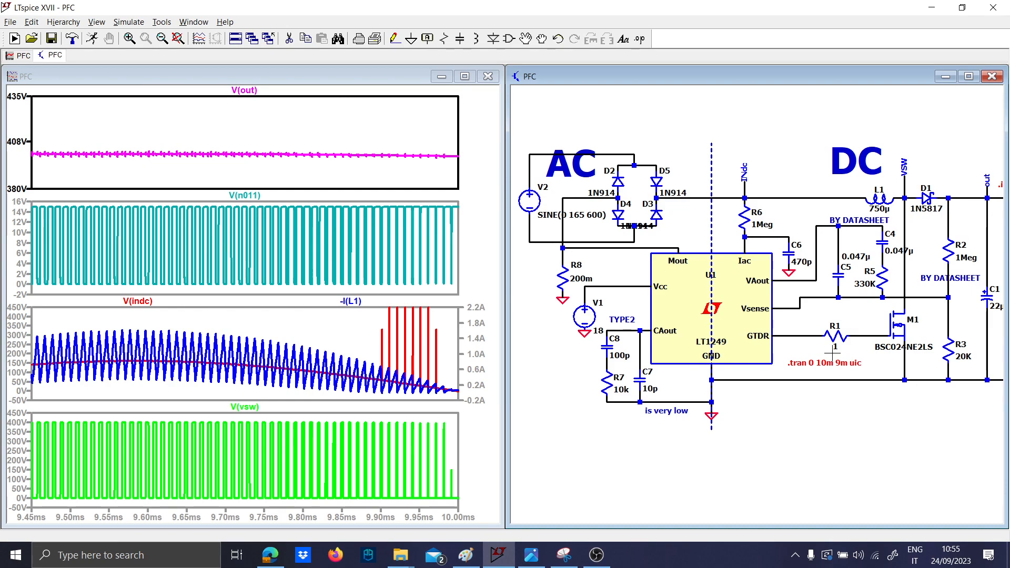
Rerun the transient simulation of the PFC circuit and fit the waveform plots to the newly saved data
left_click(92, 39)
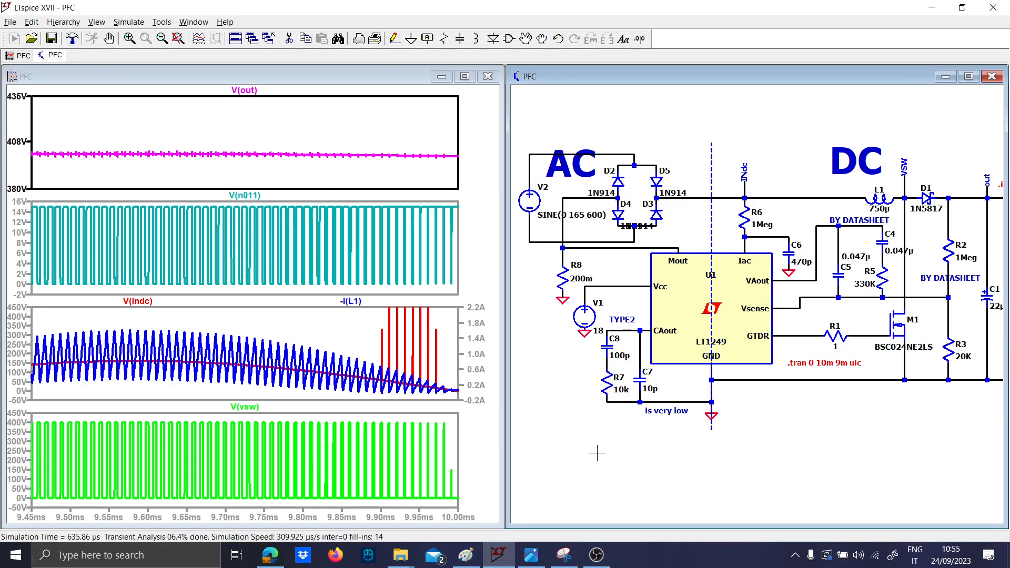
right_click(259, 324)
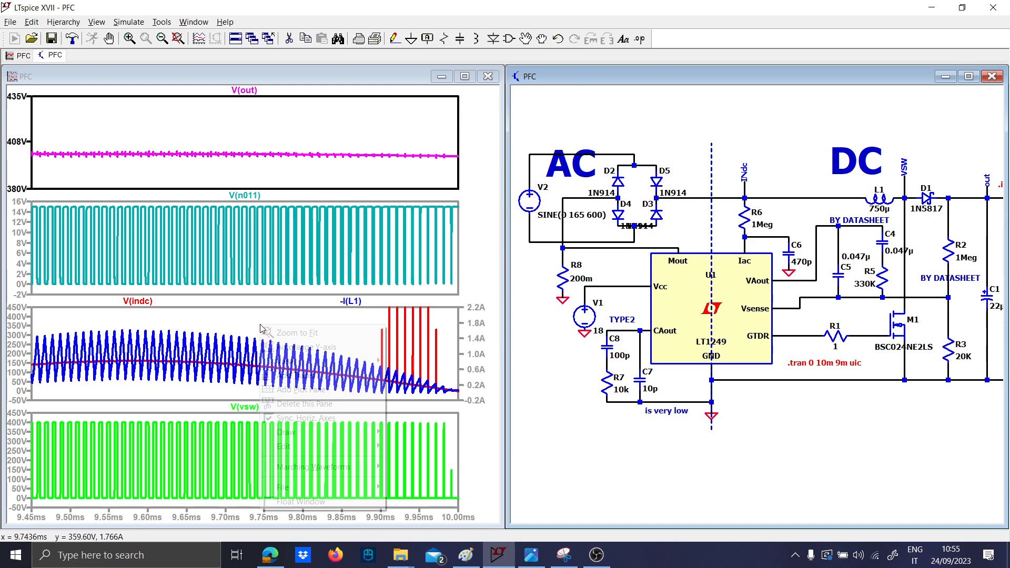
left_click(287, 331)
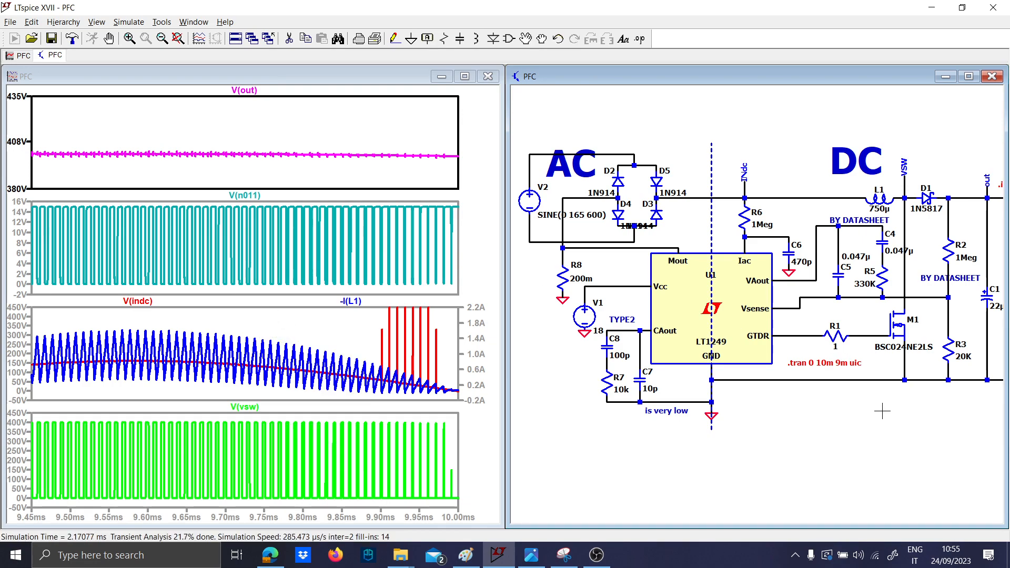
left_click_drag(880, 411, 707, 411)
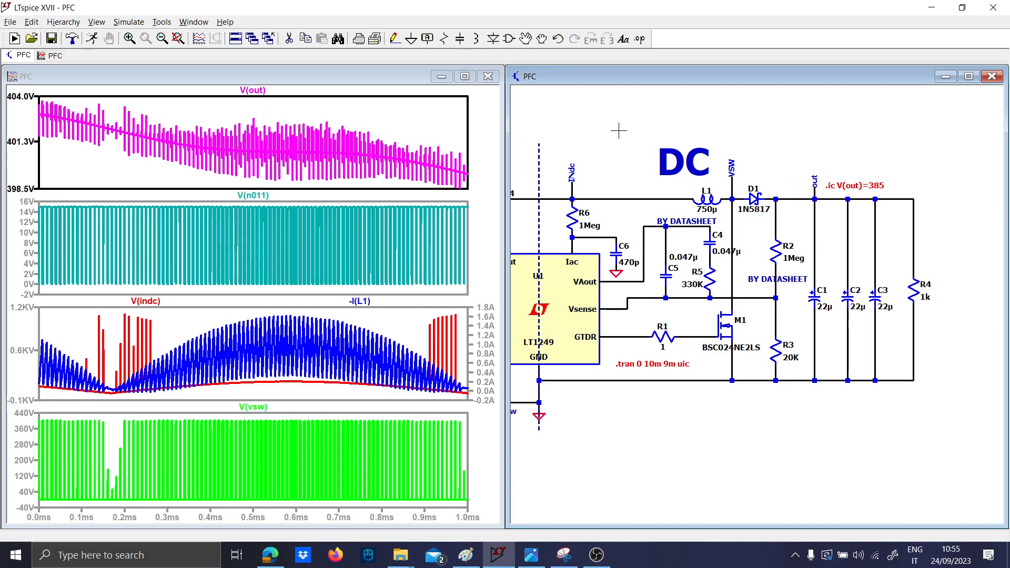
Compute the FFT of V(out) over the saved simulation data
right_click(253, 90)
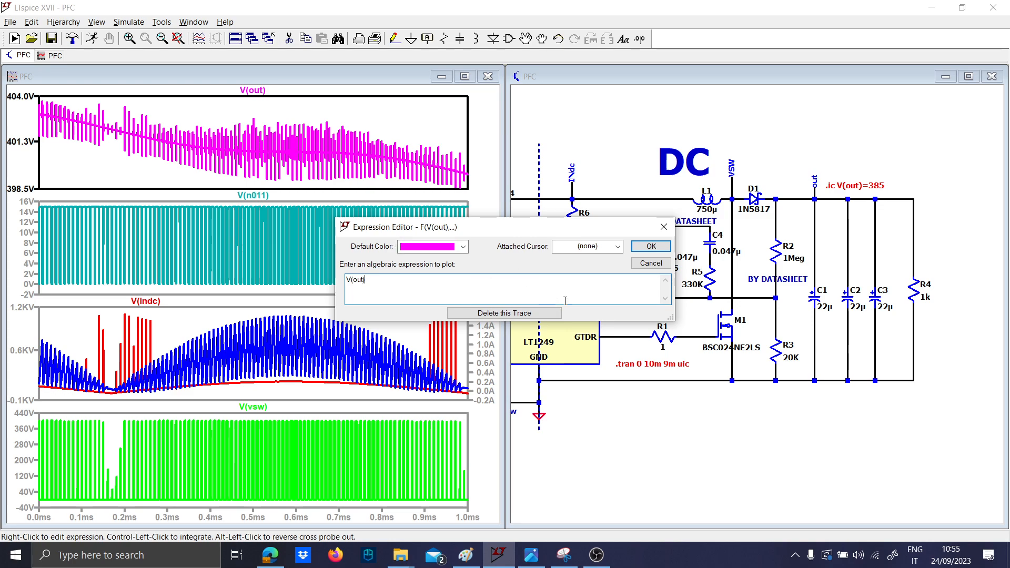
left_click(651, 246)
right_click(252, 149)
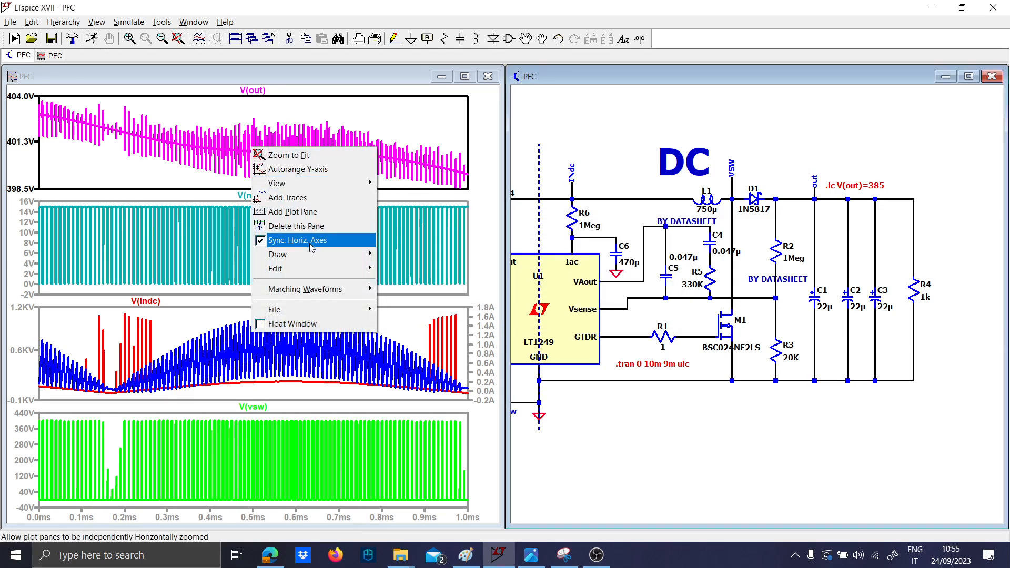
mouse_move(311, 183)
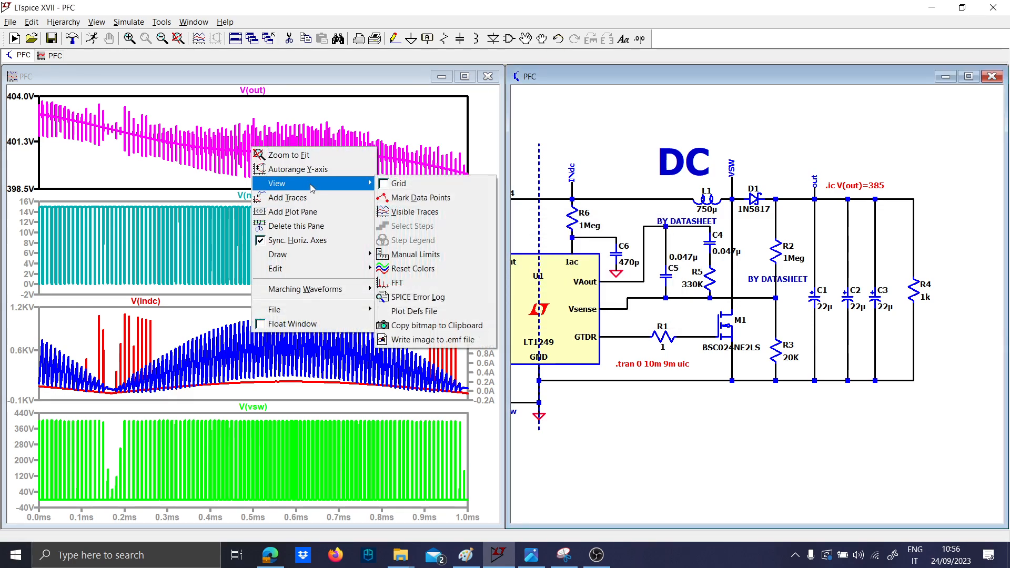
left_click(417, 288)
left_click(600, 108)
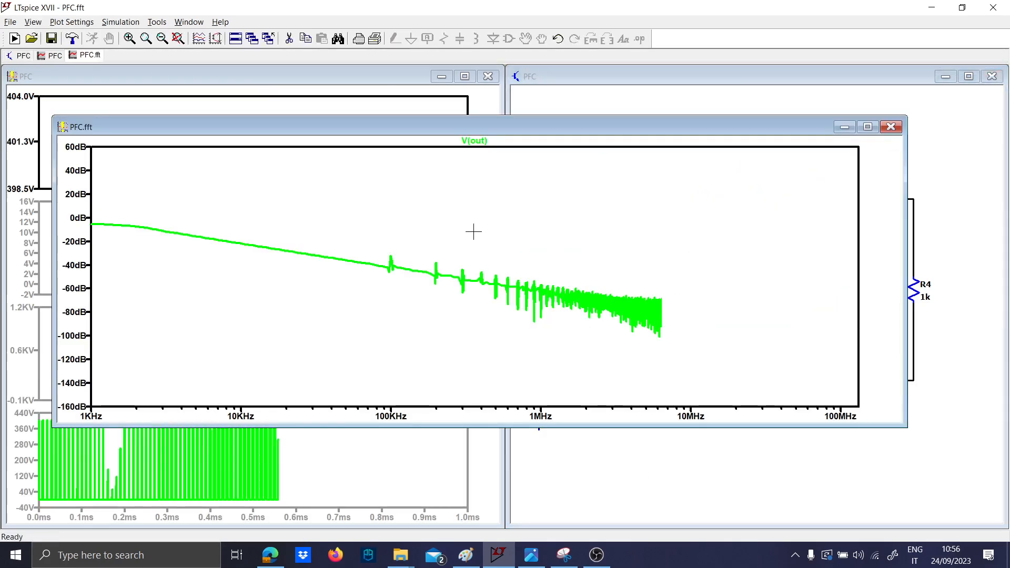
Switch the magnitude axis of the V(out) FFT plot to linear representation and fit the plot to its full extent
left_click(71, 227)
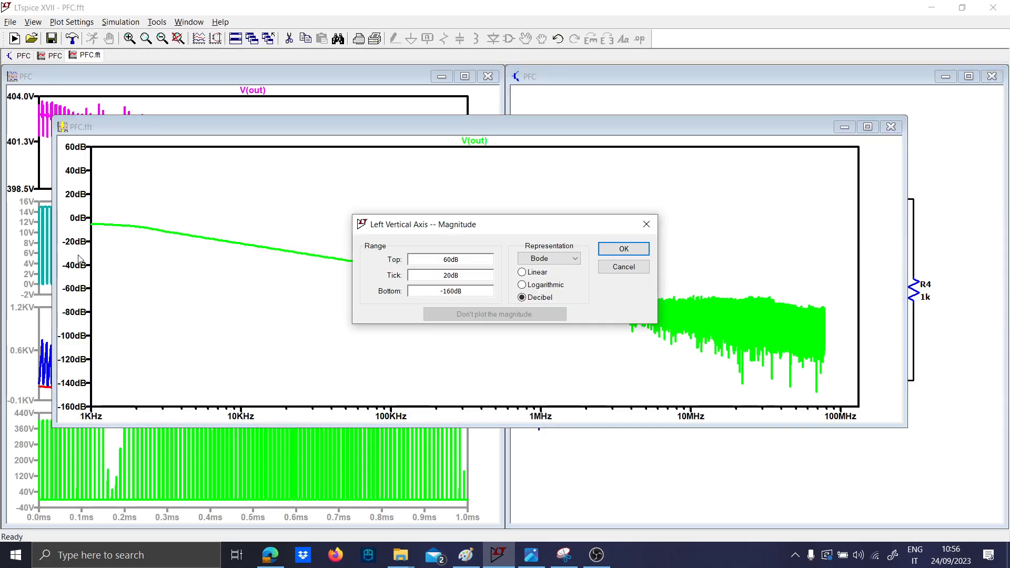
left_click(521, 272)
left_click(616, 251)
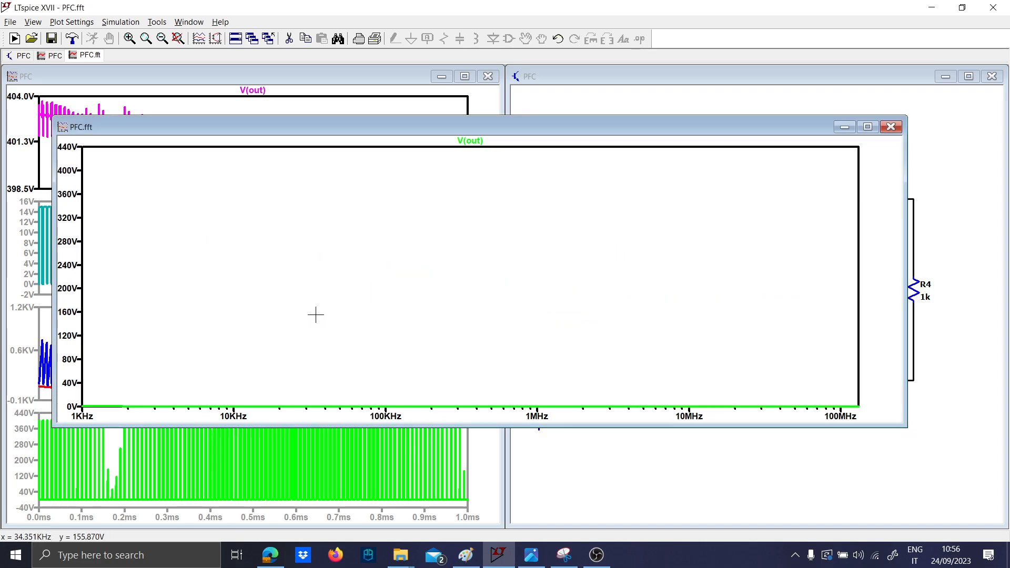
right_click(83, 352)
right_click(77, 349)
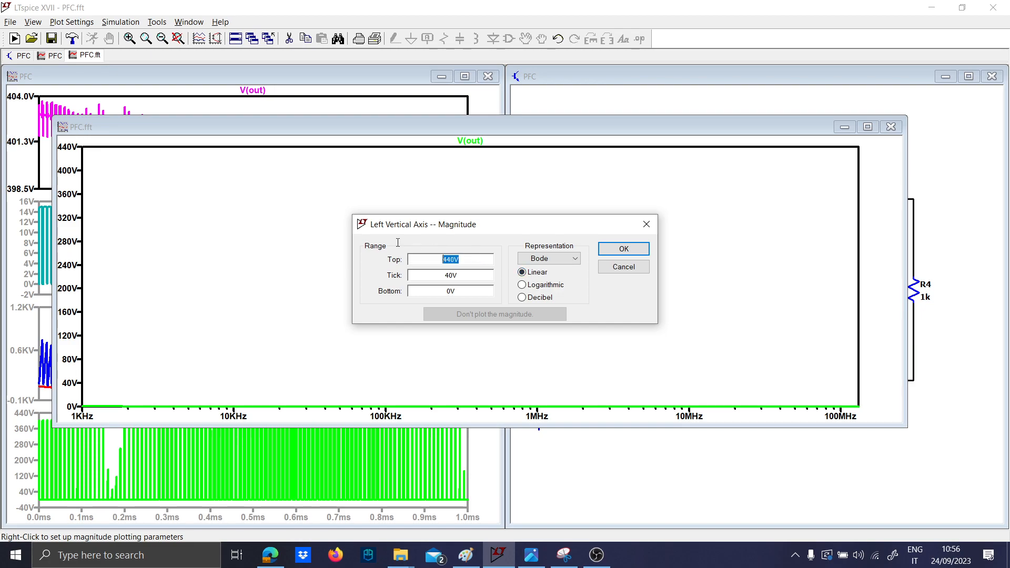
key("Escape")
right_click(396, 243)
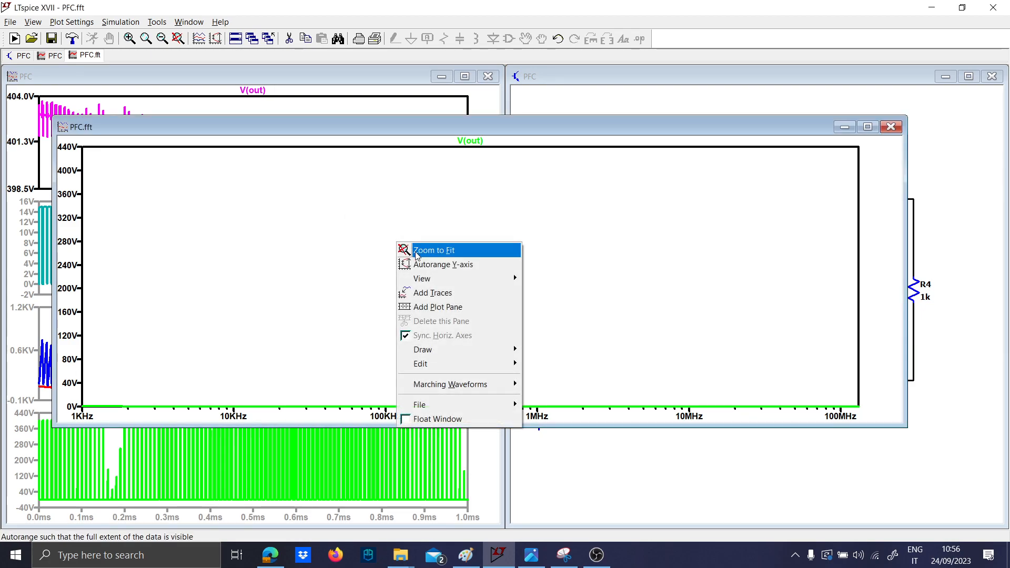
left_click(426, 260)
right_click(396, 264)
key("Escape")
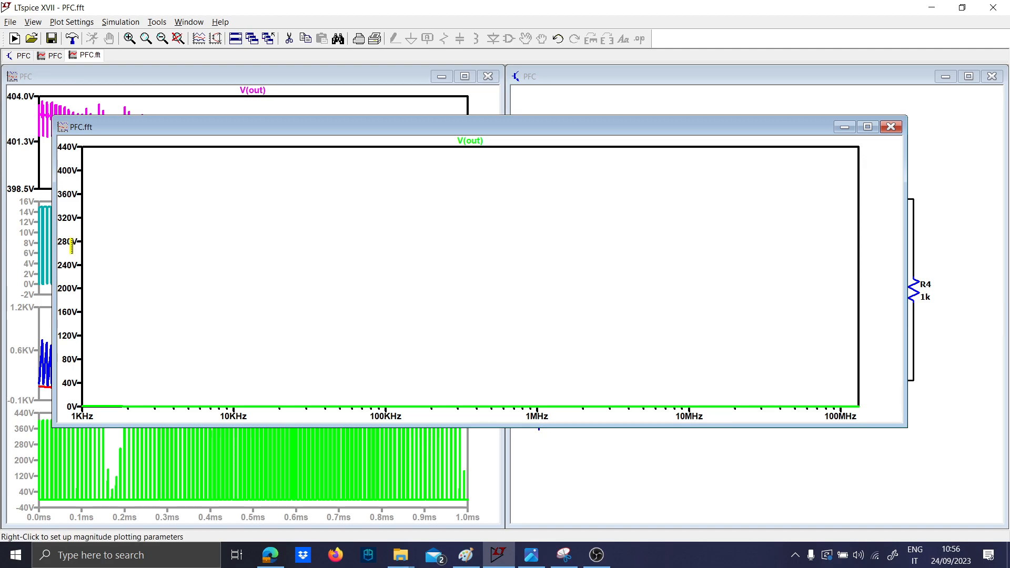
Lower the upper limit of the FFT magnitude axis to 100 V, and further to 10 V
right_click(73, 247)
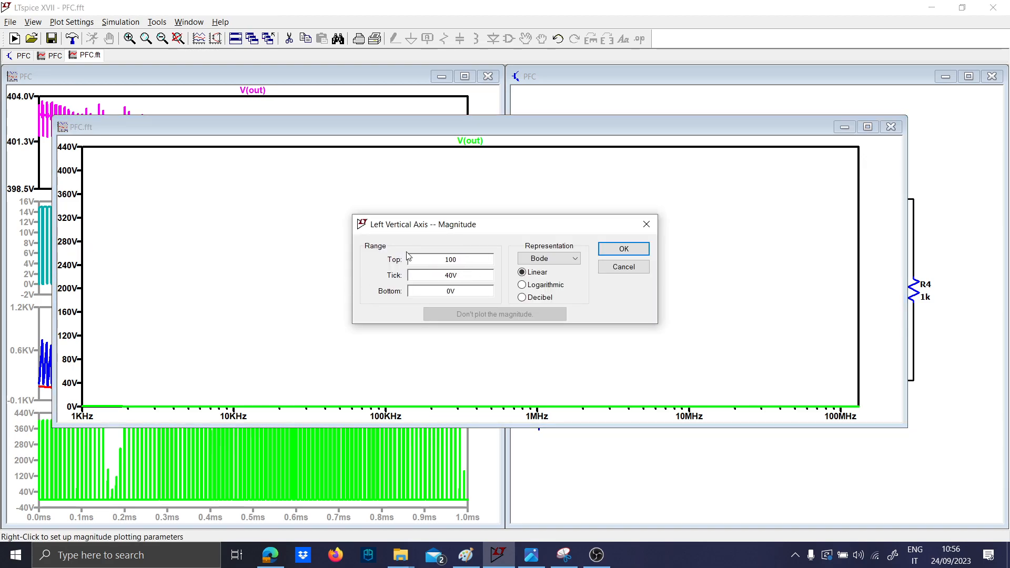
key("Return")
right_click(66, 309)
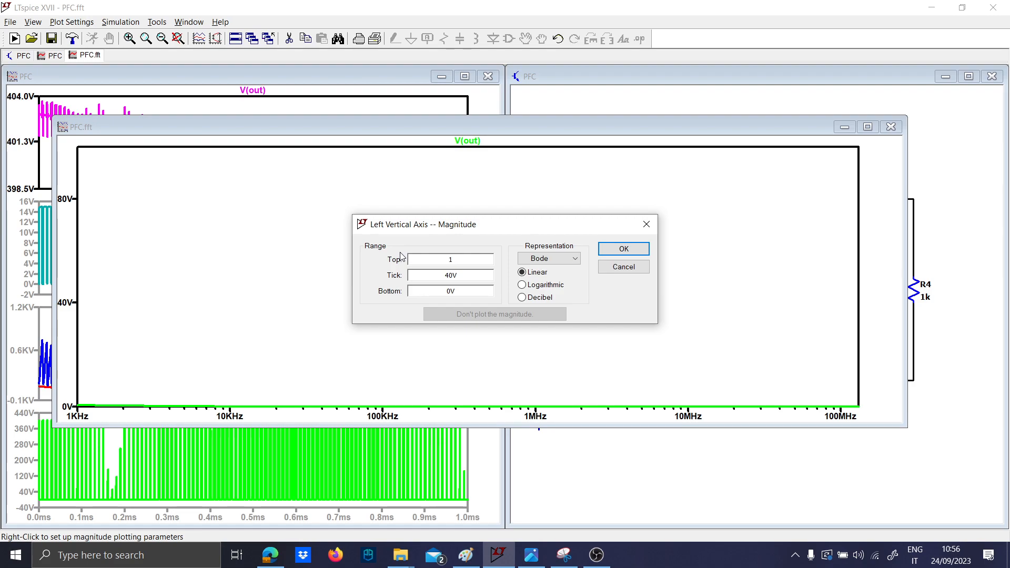
type("V")
key("Caps_Lock")
left_click(608, 248)
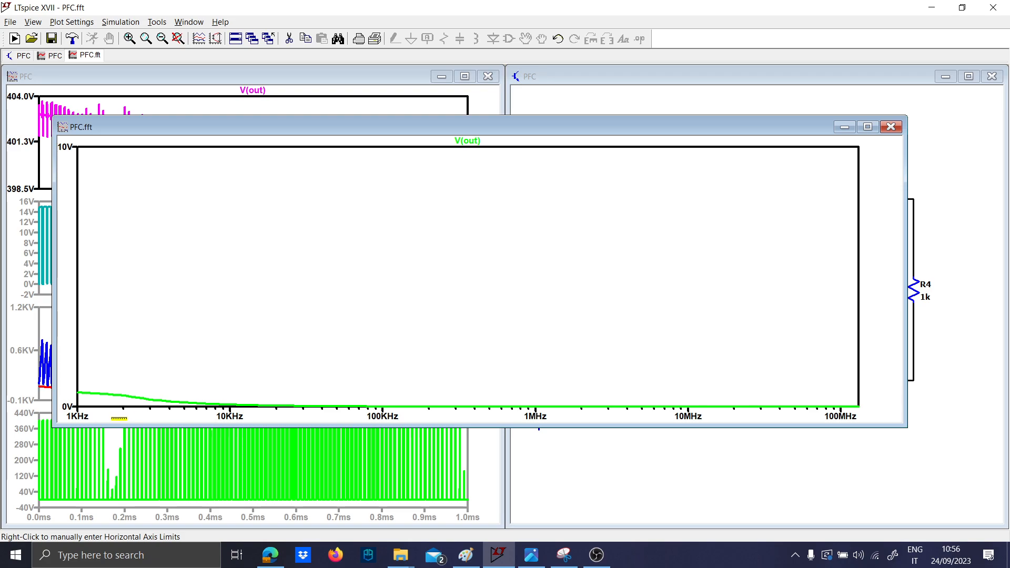
Try to extend the FFT frequency axis down to 1 Hz, and to 100 Hz
right_click(119, 418)
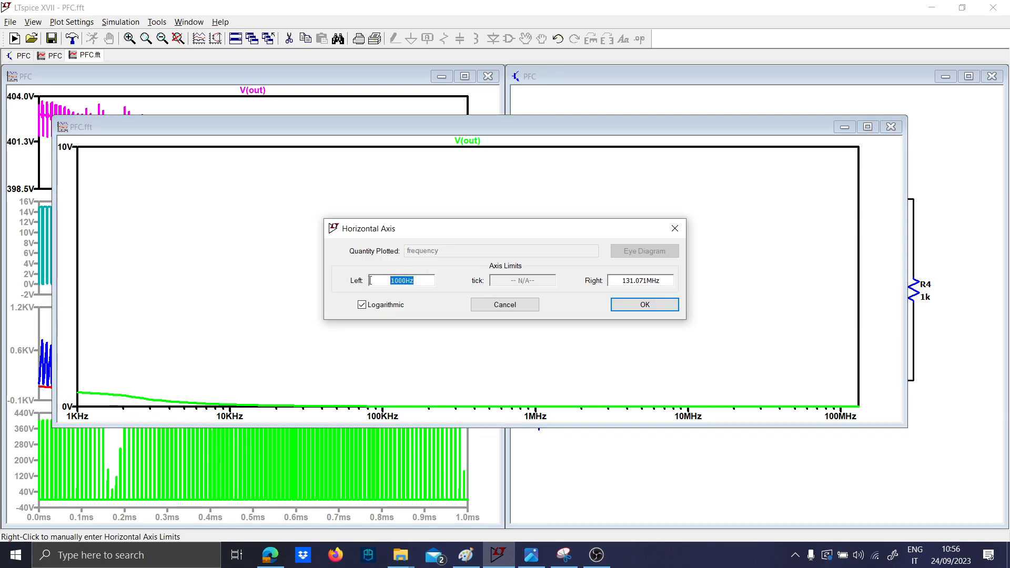
type("1")
key("Caps_Lock")
type("H")
key("Caps_Lock")
type("z")
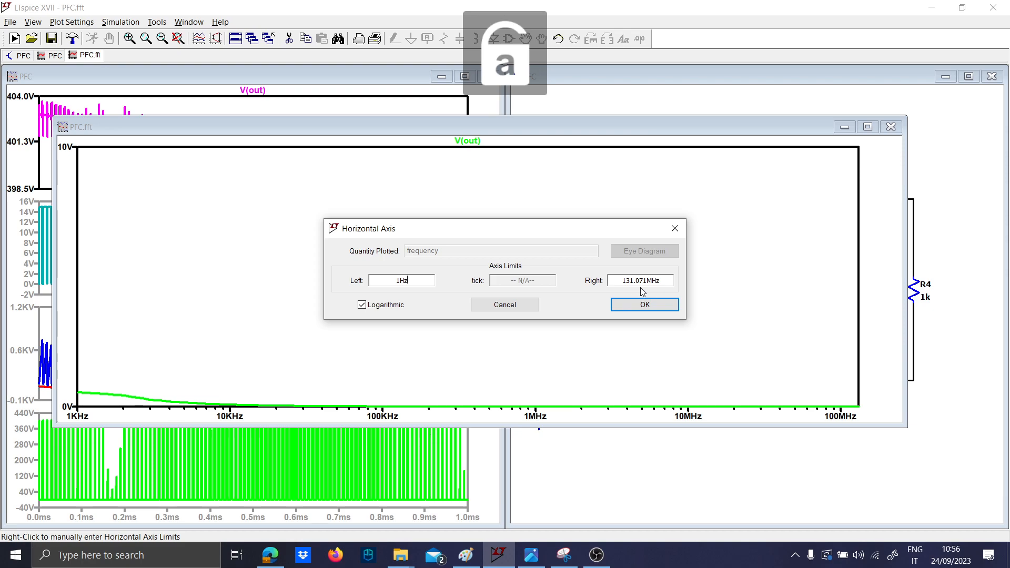
left_click(644, 305)
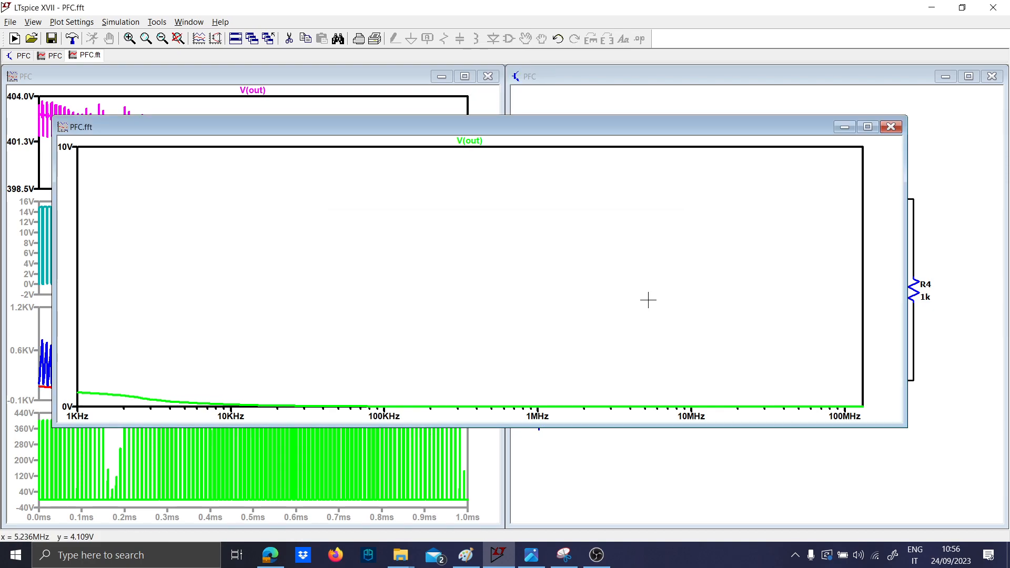
right_click(100, 416)
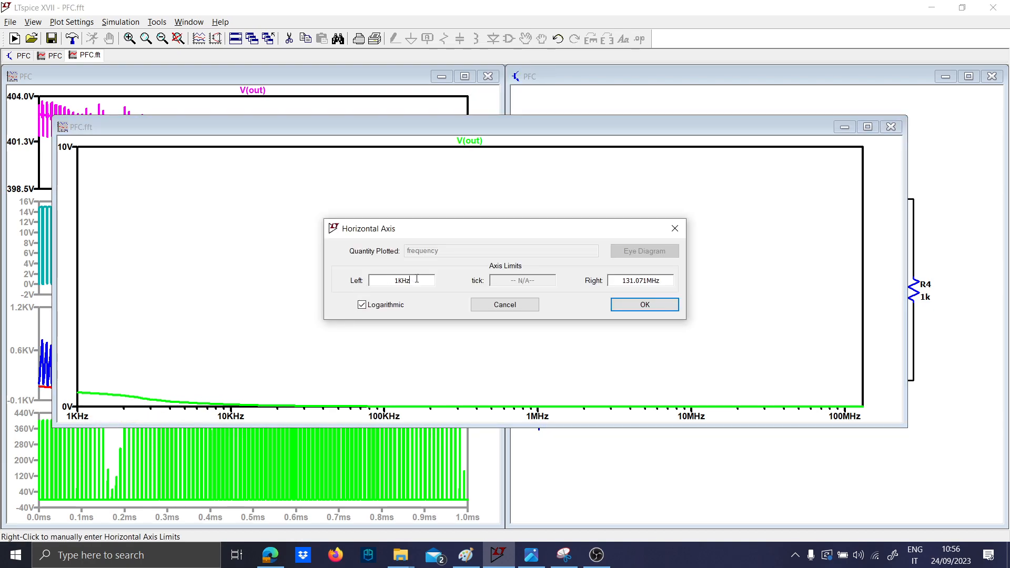
key("BackSpace")
key("BackSpace")
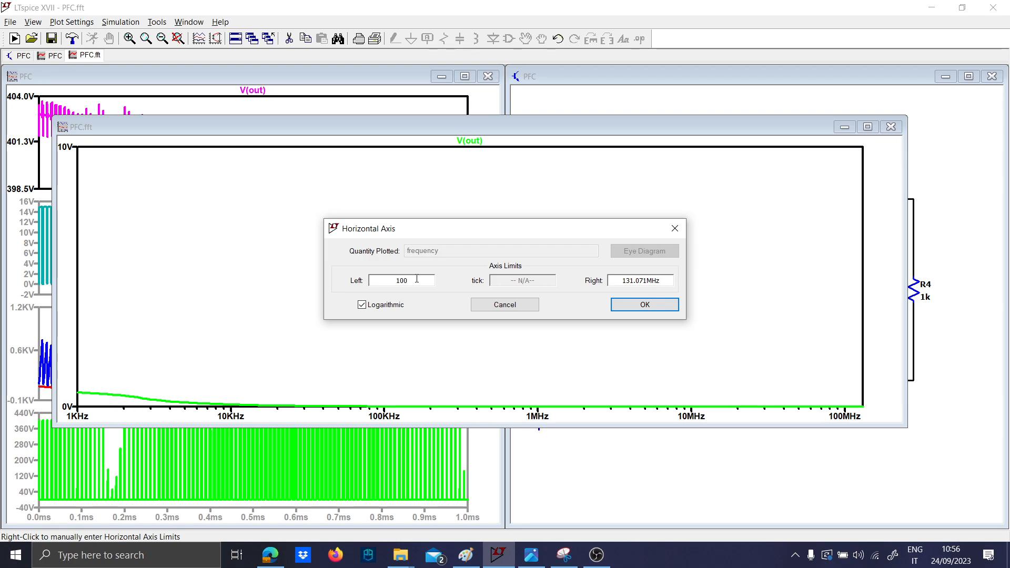
key("Escape")
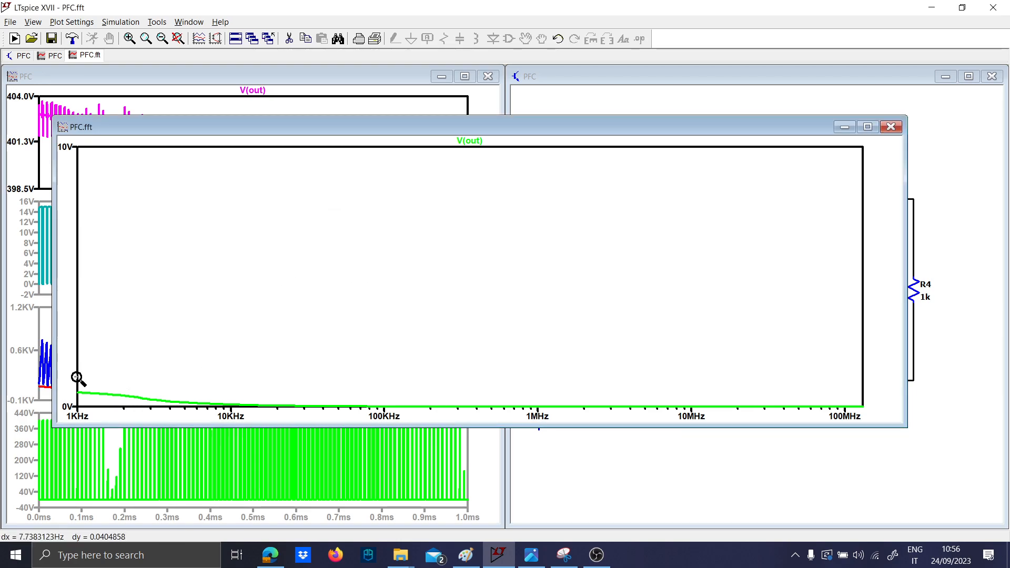
Examine the low-frequency end of the V(out) spectrum, about 1 to 15 kHz, and restore the full extent
left_click_drag(77, 377, 257, 415)
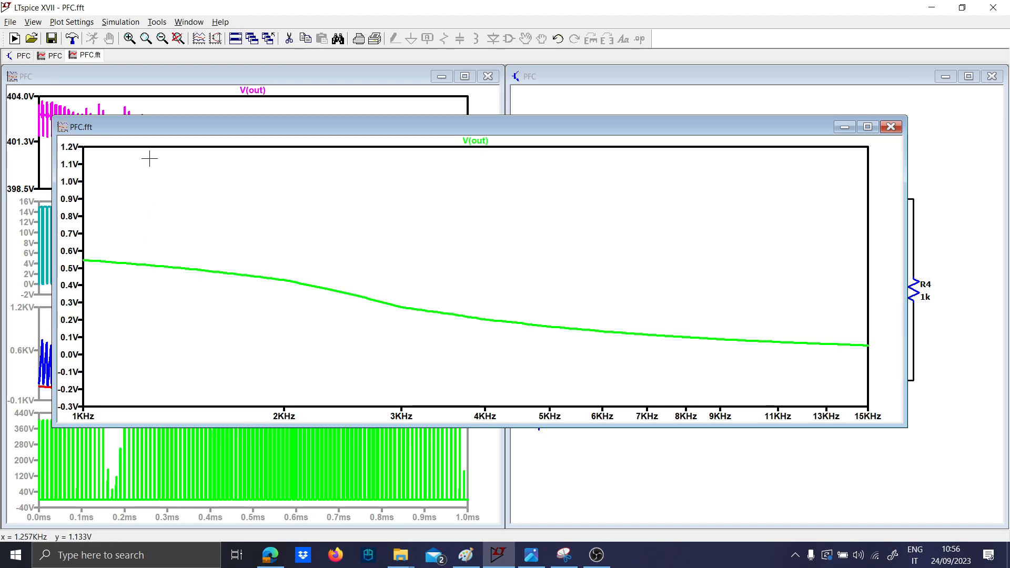
left_click_drag(161, 125, 120, 176)
right_click(192, 284)
left_click(208, 294)
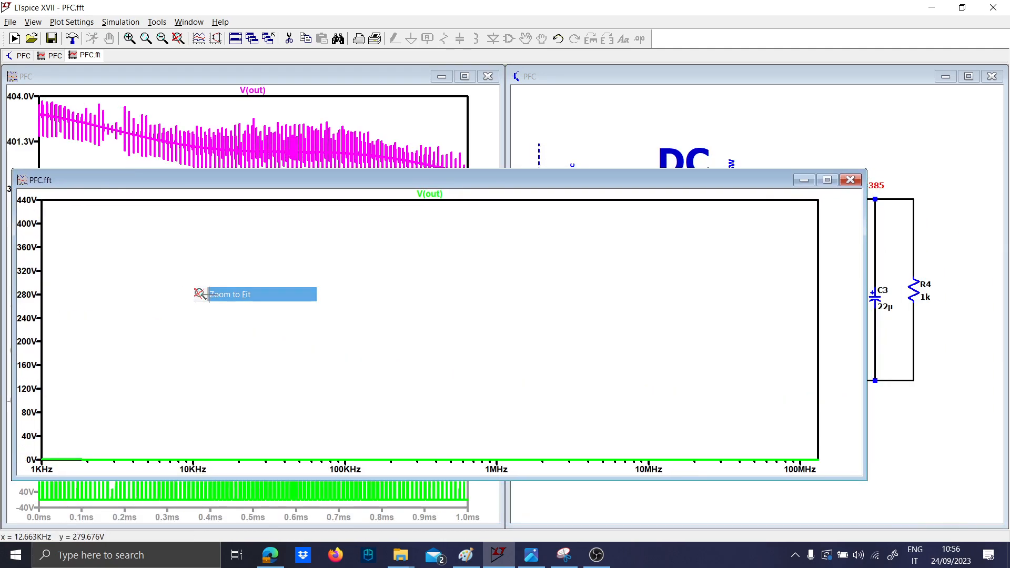
Examine the small peak near 100 kHz in the V(out) spectrum, narrowing the range to about 96 to 107 kHz
mouse_move(42, 447)
left_mouse_down()
mouse_move(727, 449)
mouse_move(804, 462)
left_mouse_up()
left_click_drag(48, 392, 809, 410)
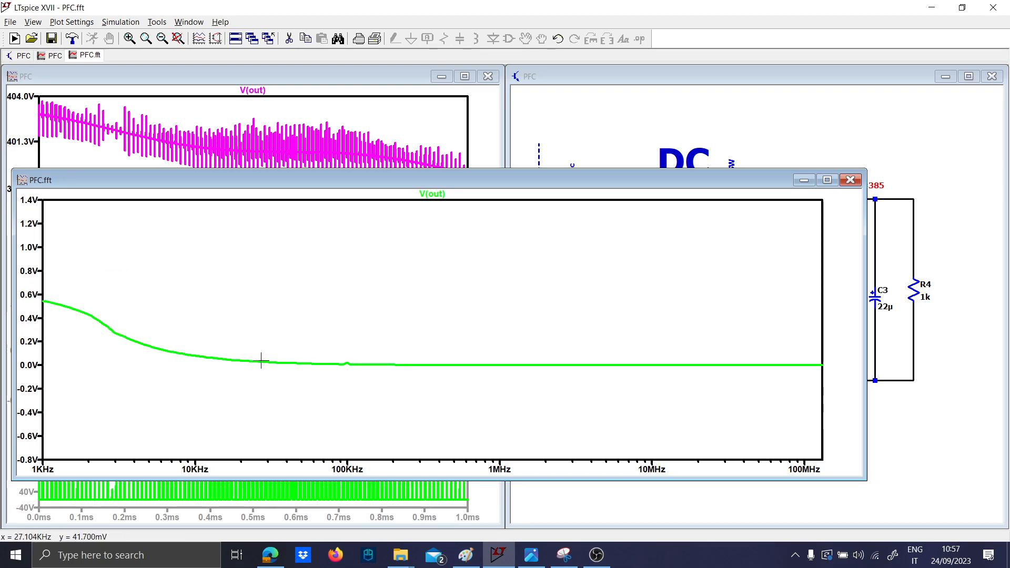
left_click_drag(381, 365, 372, 372)
left_click_drag(311, 290, 446, 363)
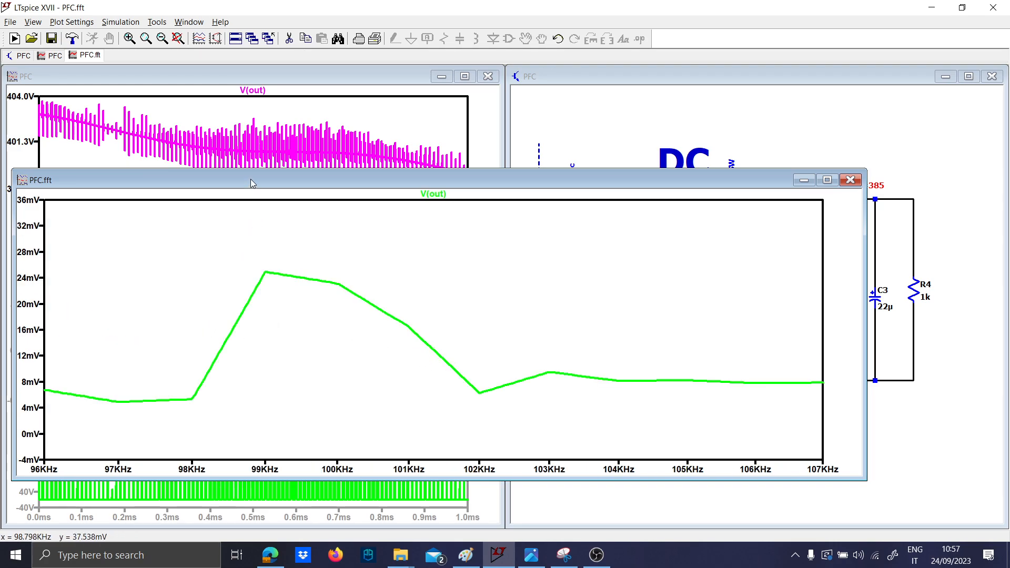
Restore the full V(out) spectrum and examine the switching harmonics above 10 kHz on a scale of about -100 to 140 mV
left_click_drag(250, 179, 283, 188)
right_click(371, 271)
left_click(378, 280)
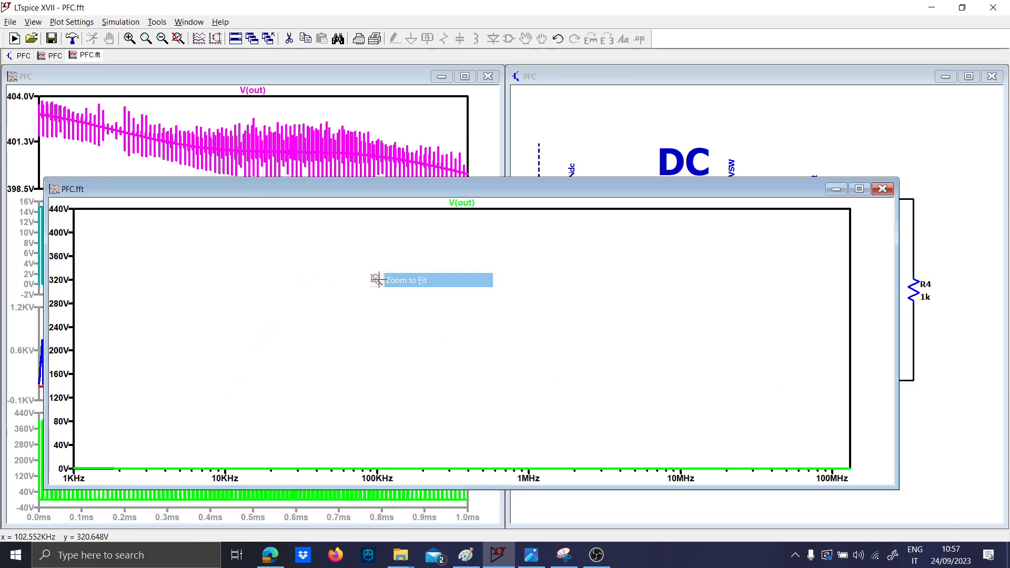
left_click_drag(304, 448, 847, 484)
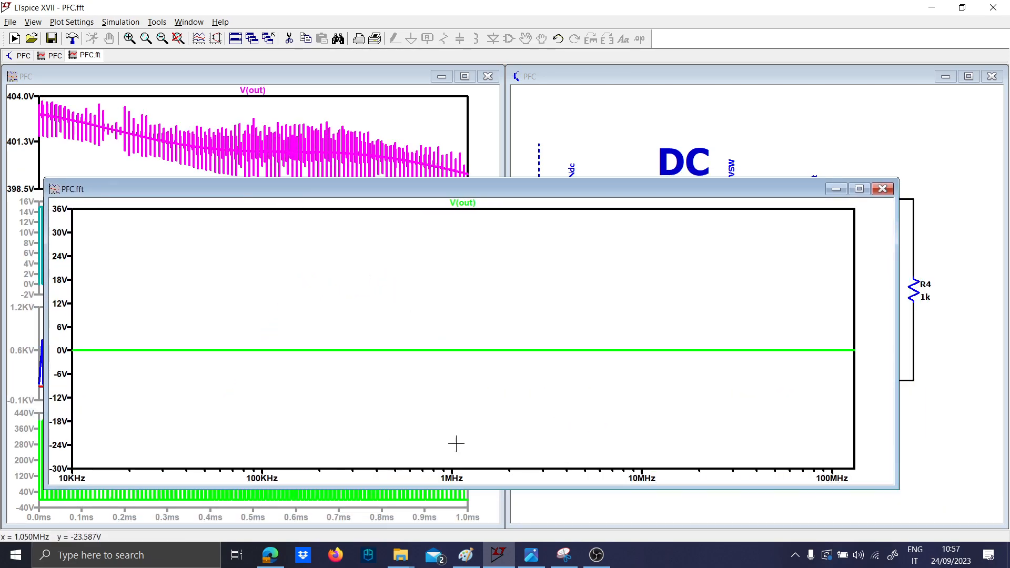
left_click_drag(179, 333, 867, 368)
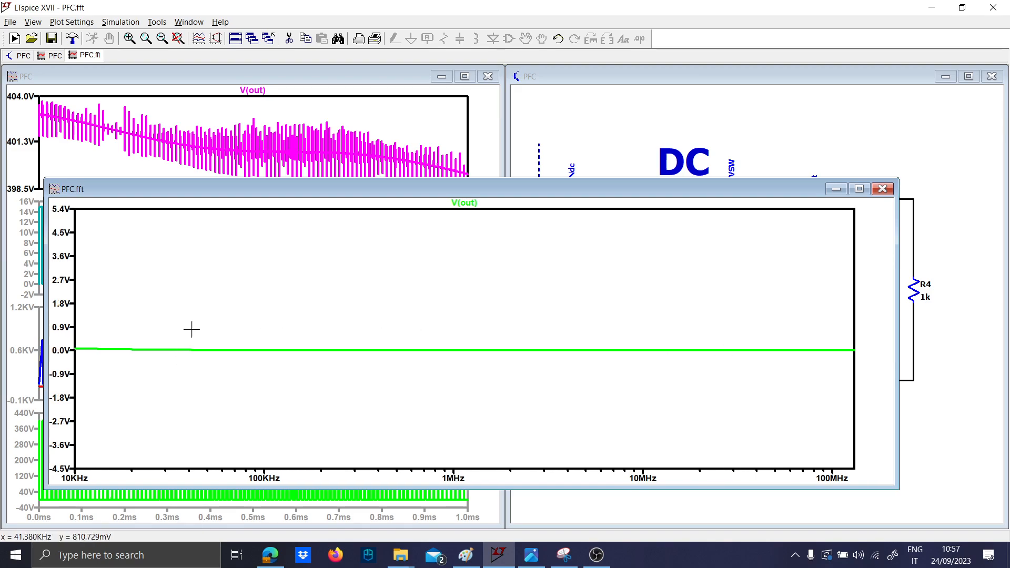
left_click_drag(150, 339, 836, 361)
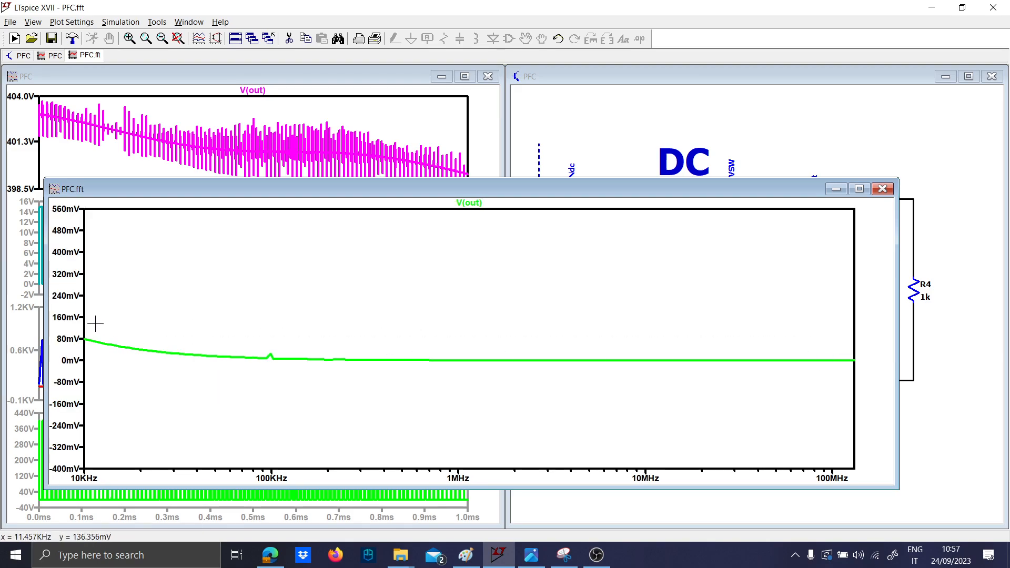
mouse_move(95, 323)
left_mouse_down()
mouse_move(895, 365)
mouse_move(895, 387)
left_mouse_up()
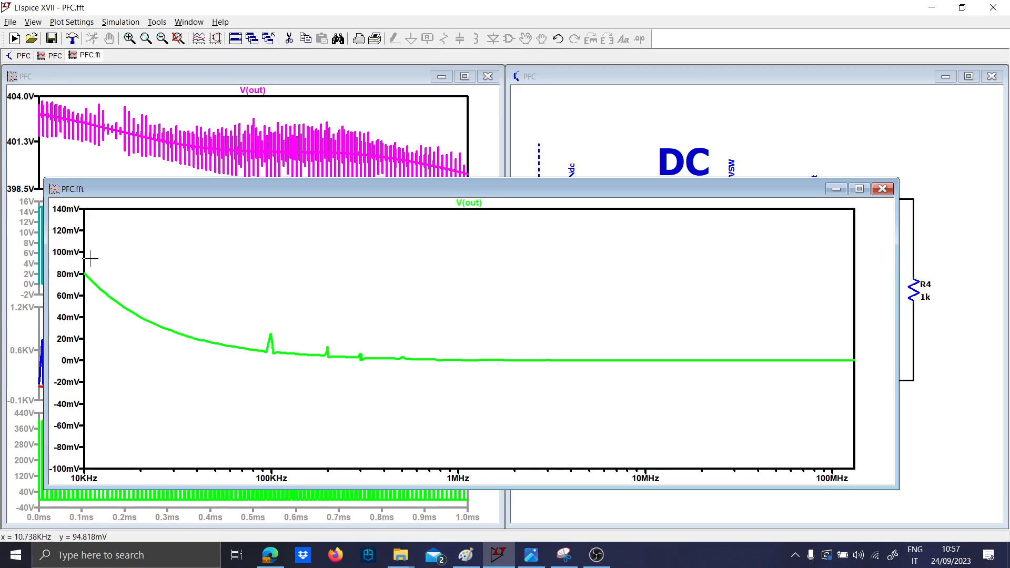
Examine the V(out) switching harmonics from 10 kHz to 10 MHz on a scale of about -3 to 30 mV
left_click_drag(90, 258, 895, 390)
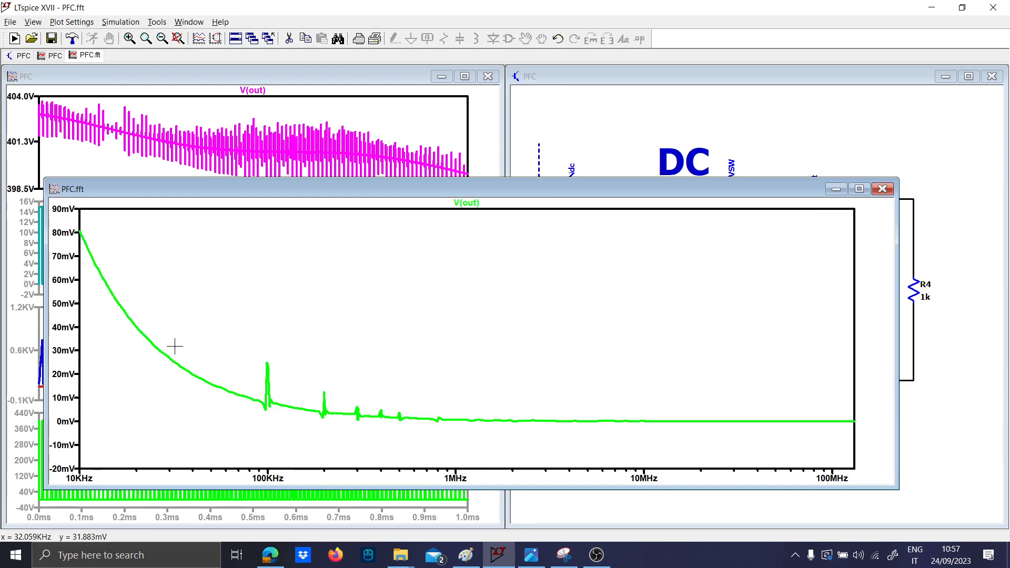
left_click_drag(210, 344, 561, 429)
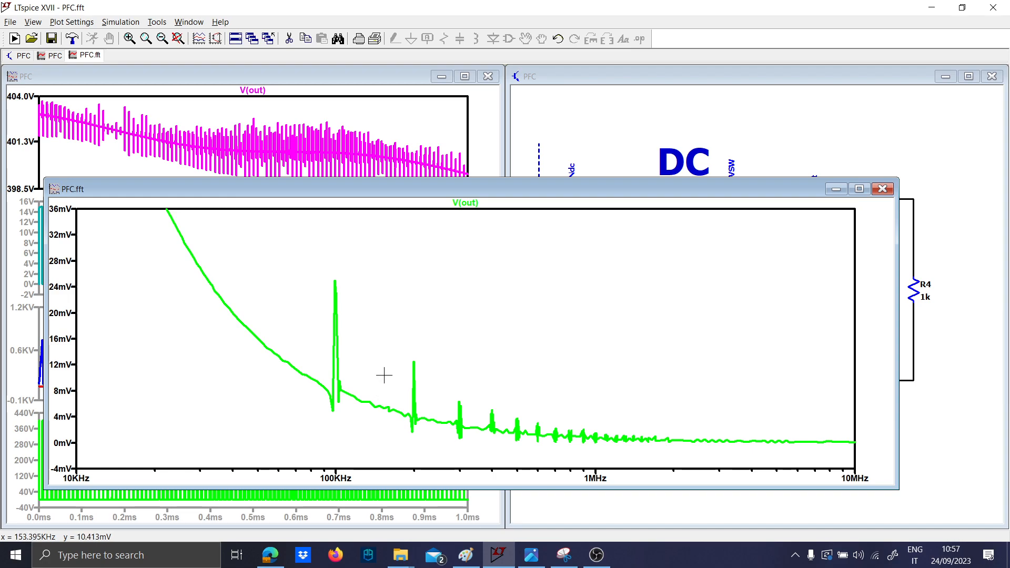
left_click_drag(299, 267, 728, 457)
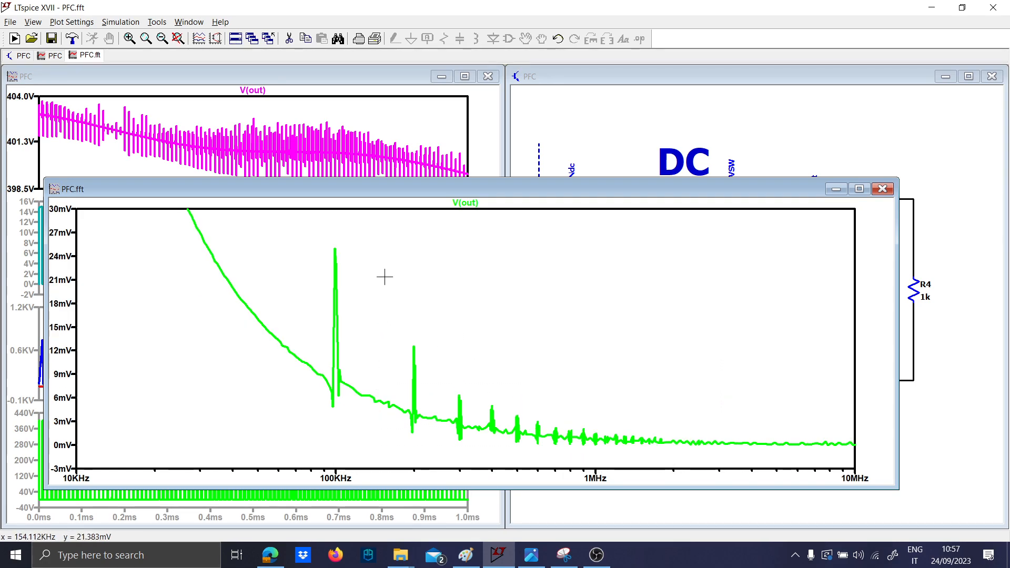
Attach a measurement cursor to the V(out) spectrum to read the harmonics, dismiss the cursor readout and close the spectrum
left_click(459, 203)
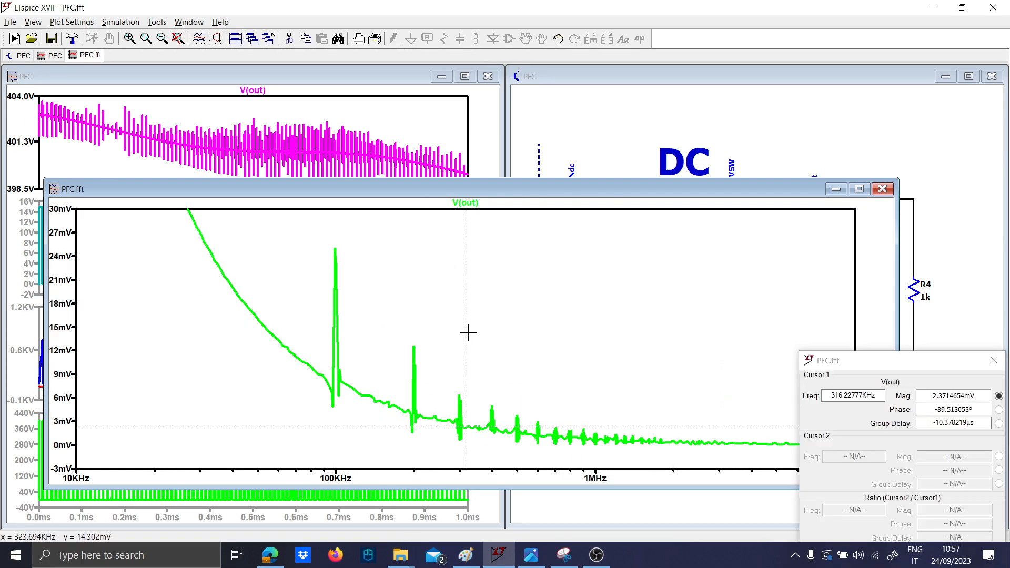
left_click_drag(466, 332, 469, 425)
left_click(993, 360)
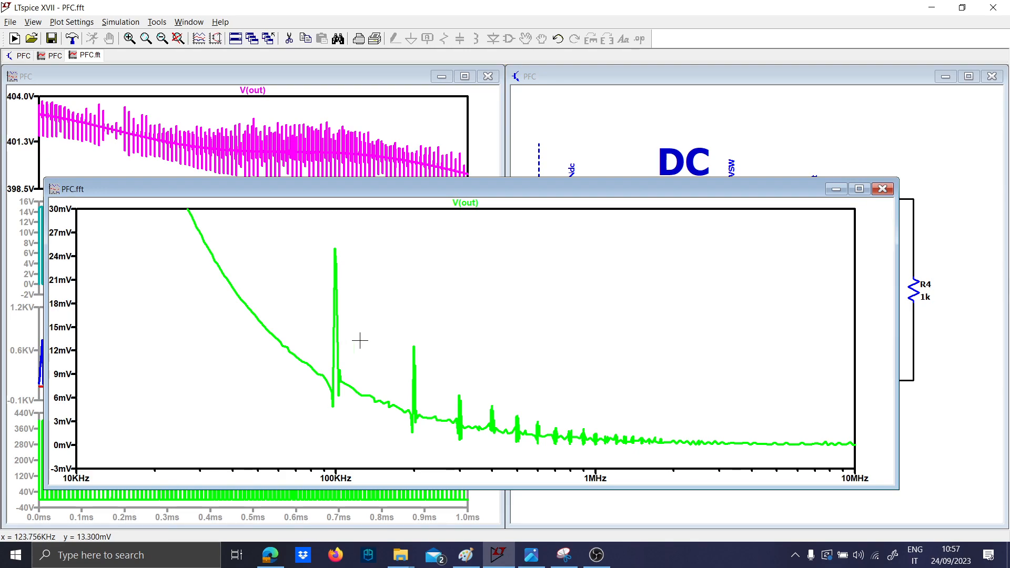
left_click(886, 189)
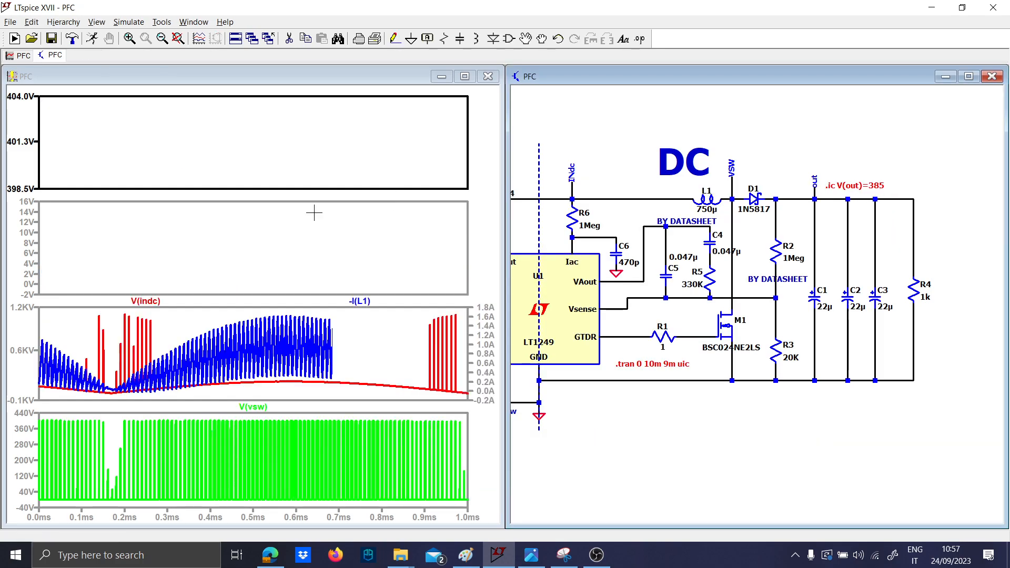
Plot the FFT of the inductor current I(L1) over the full extent of the simulation data
right_click(449, 312)
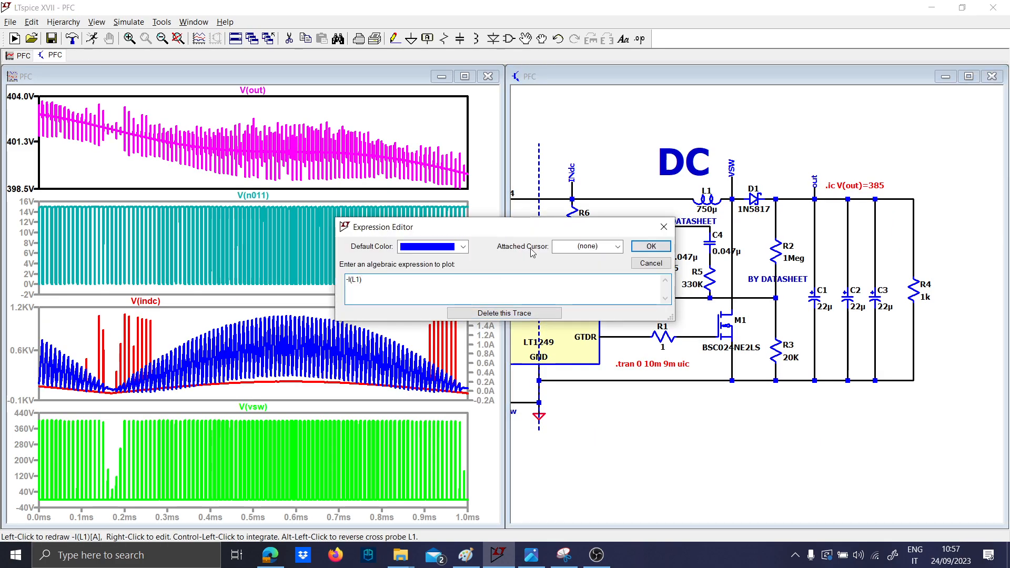
left_click(651, 246)
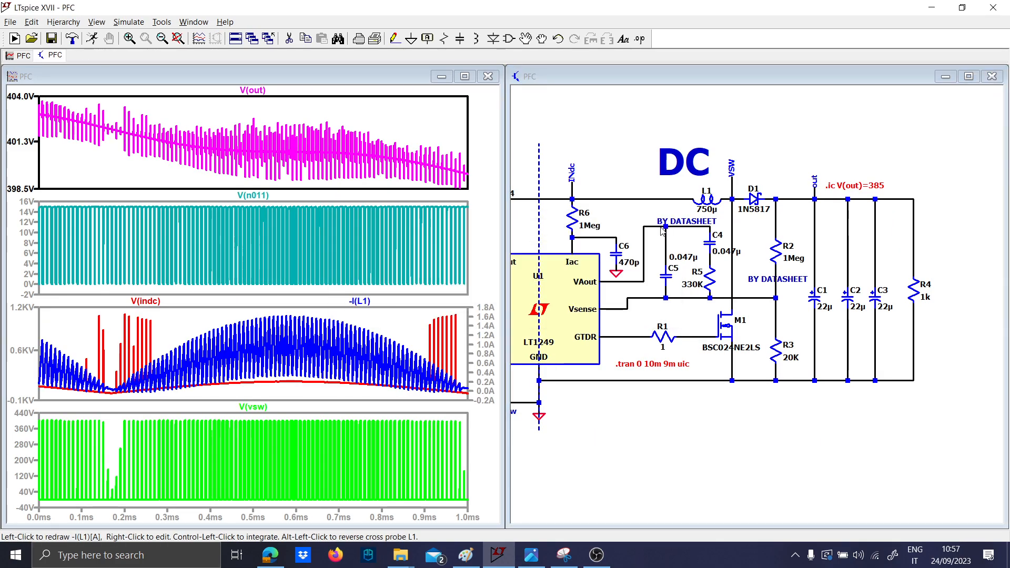
right_click(368, 322)
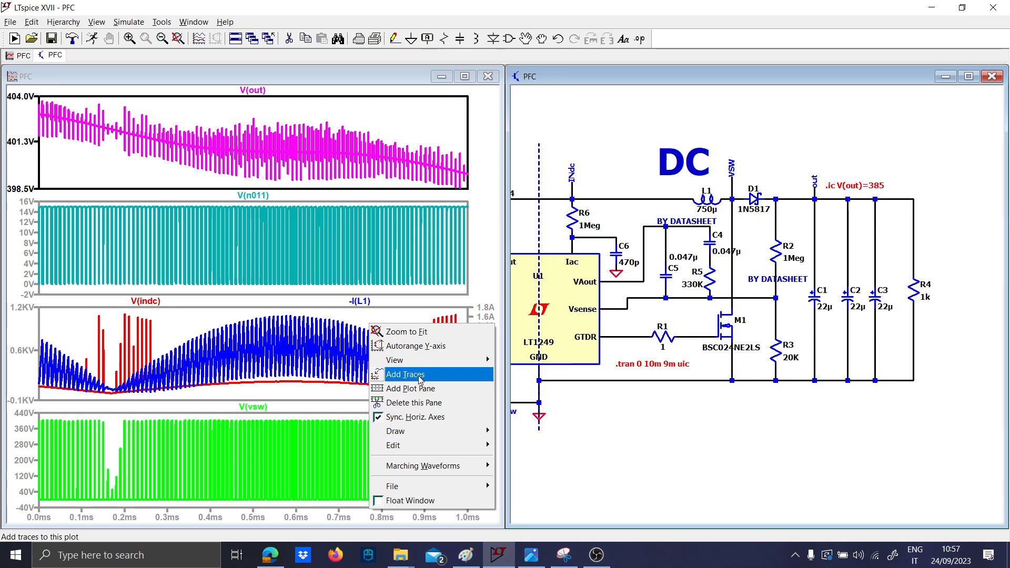
mouse_move(421, 360)
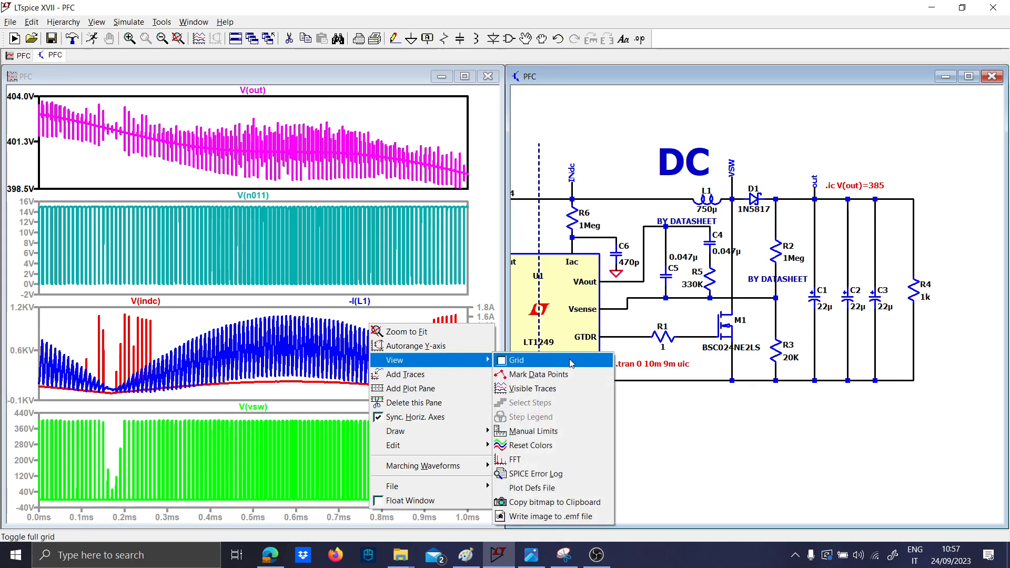
left_click(535, 464)
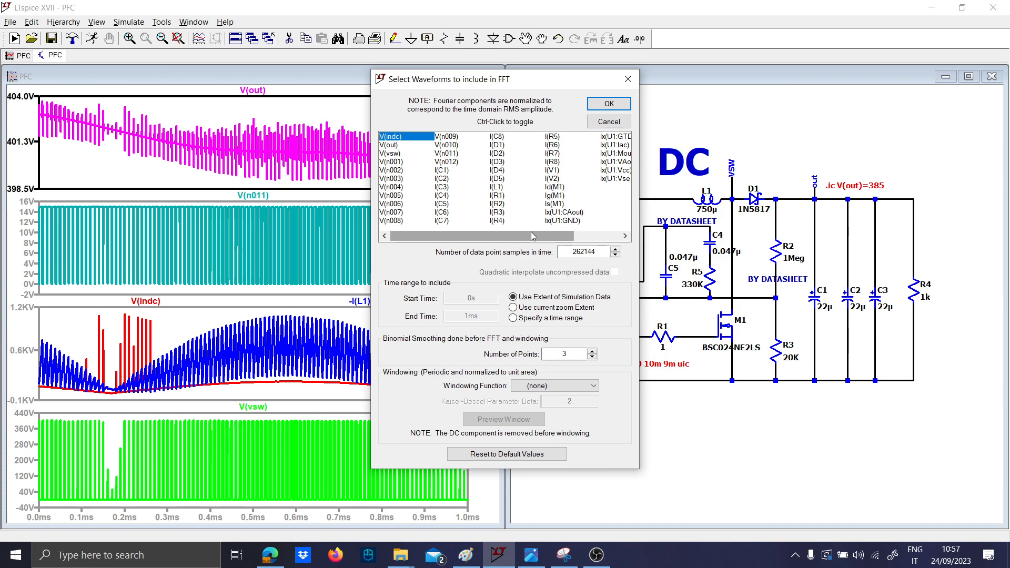
left_click(496, 188)
left_click(601, 108)
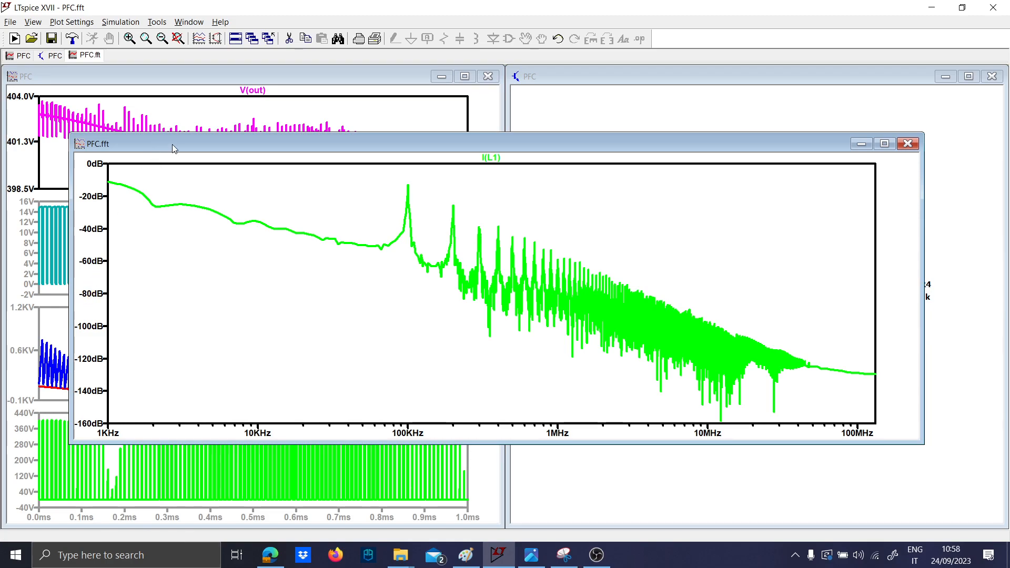
Switch the I(L1) spectrum's magnitude axis to a linear scale and reposition the spectrum window so the whole plot is visible
left_click_drag(172, 144, 409, 153)
right_click(332, 282)
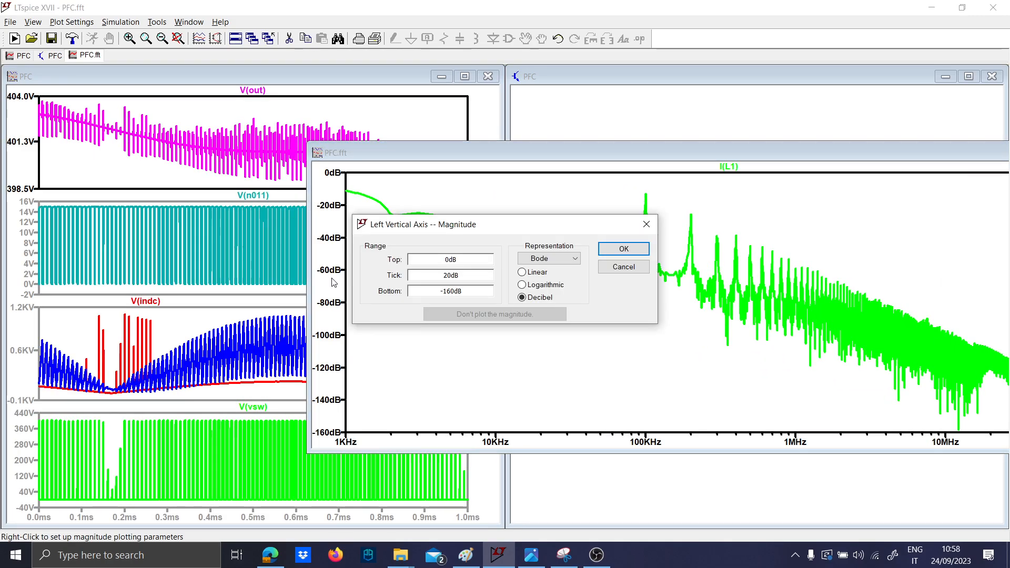
left_click(542, 278)
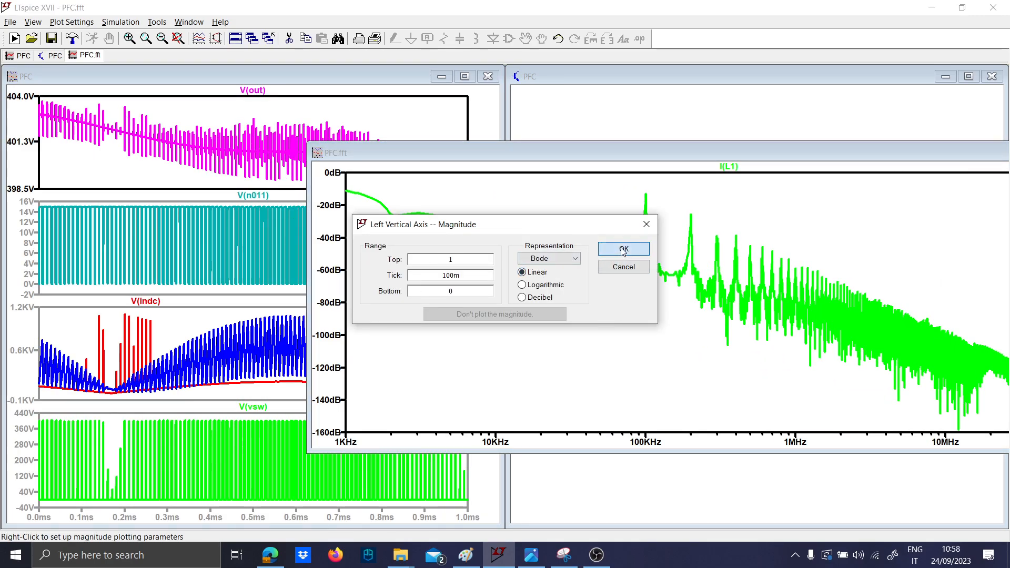
left_click(624, 249)
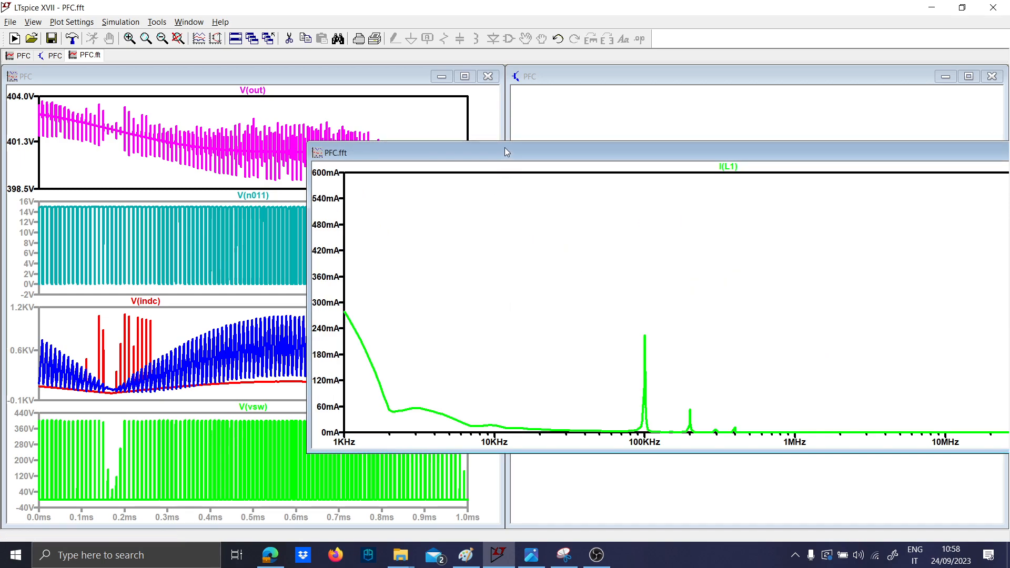
left_click_drag(503, 148, 276, 112)
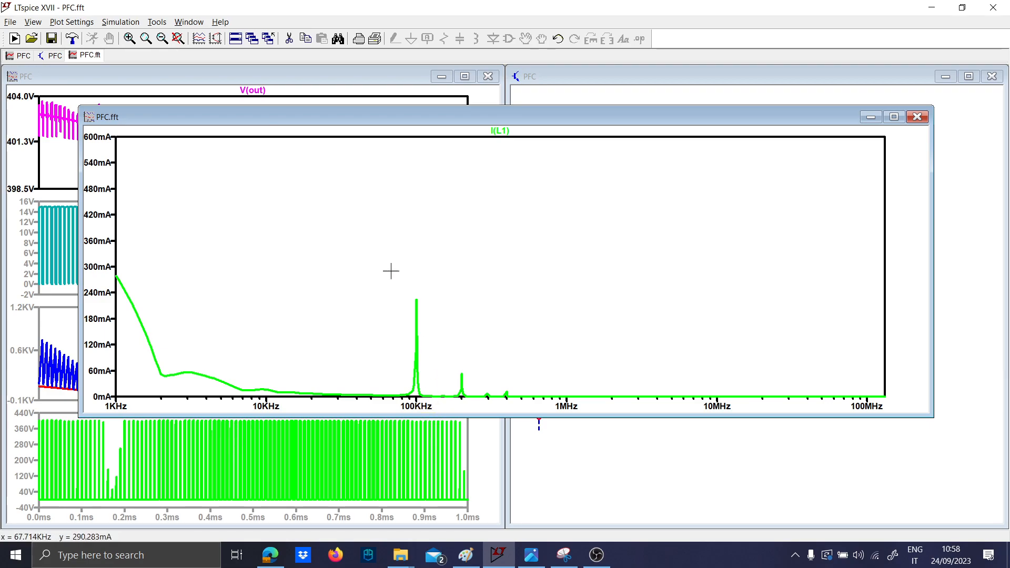
left_click_drag(389, 120, 552, 460)
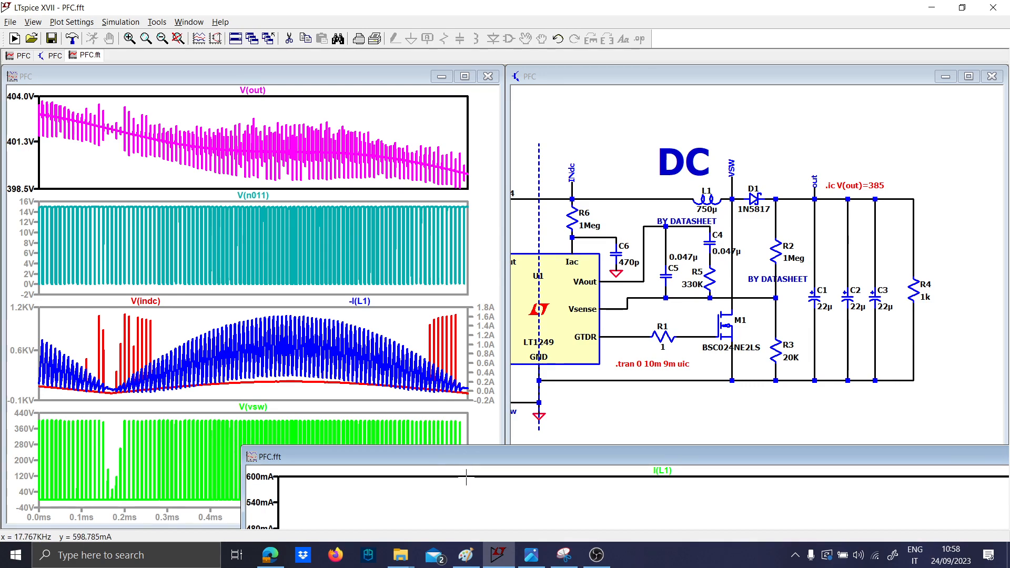
left_click_drag(476, 455, 392, 71)
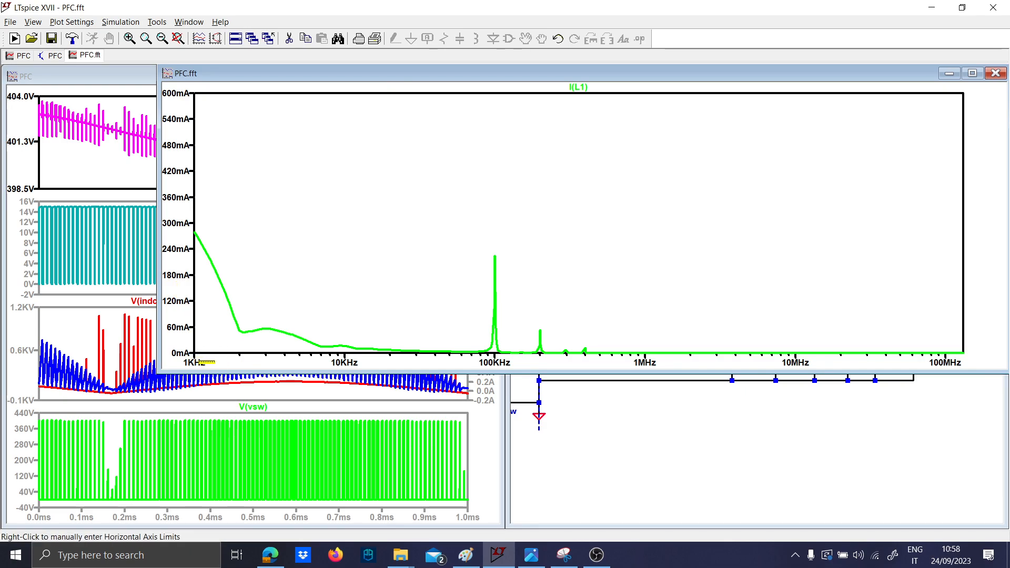
Try starting the I(L1) spectrum's frequency axis at 500 Hz, and change the axis to a linear scale from 0 to 140 MHz
right_click(209, 359)
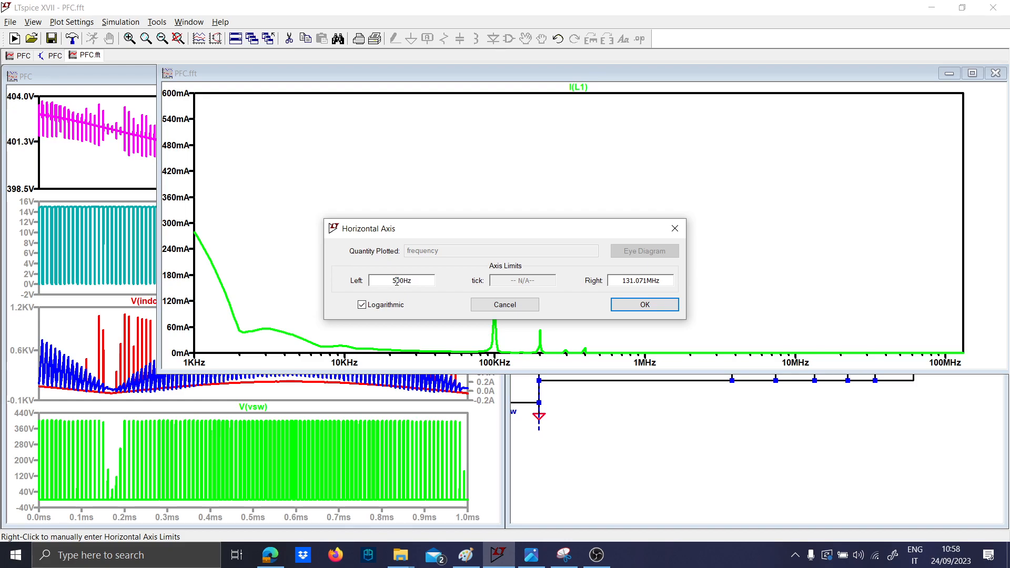
key("Return")
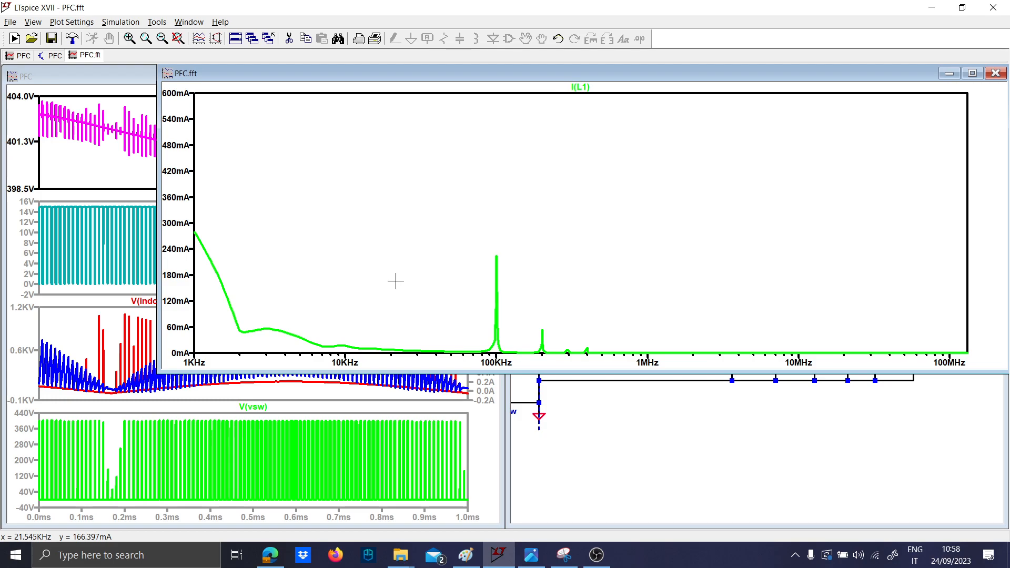
right_click(328, 361)
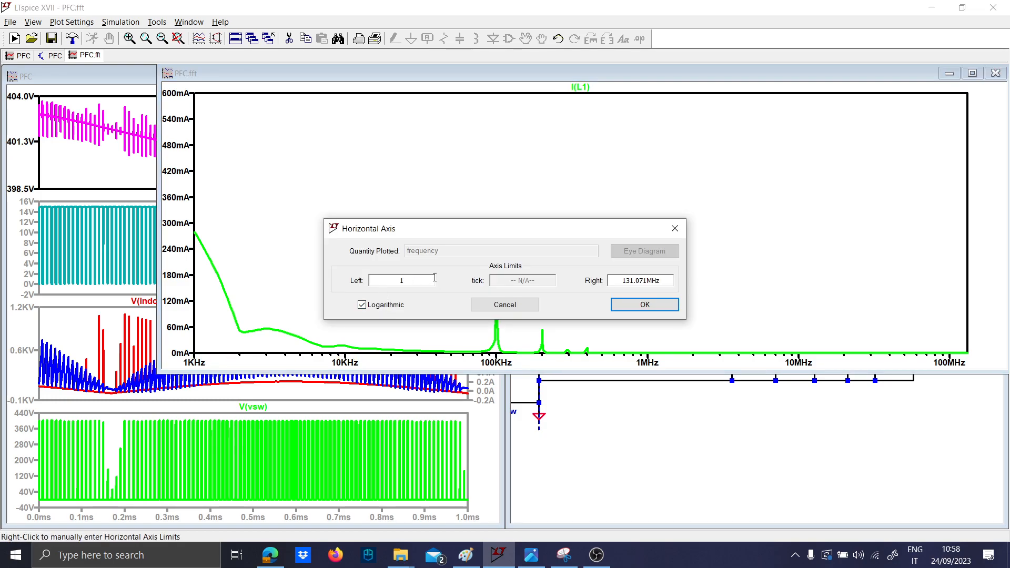
left_click(372, 307)
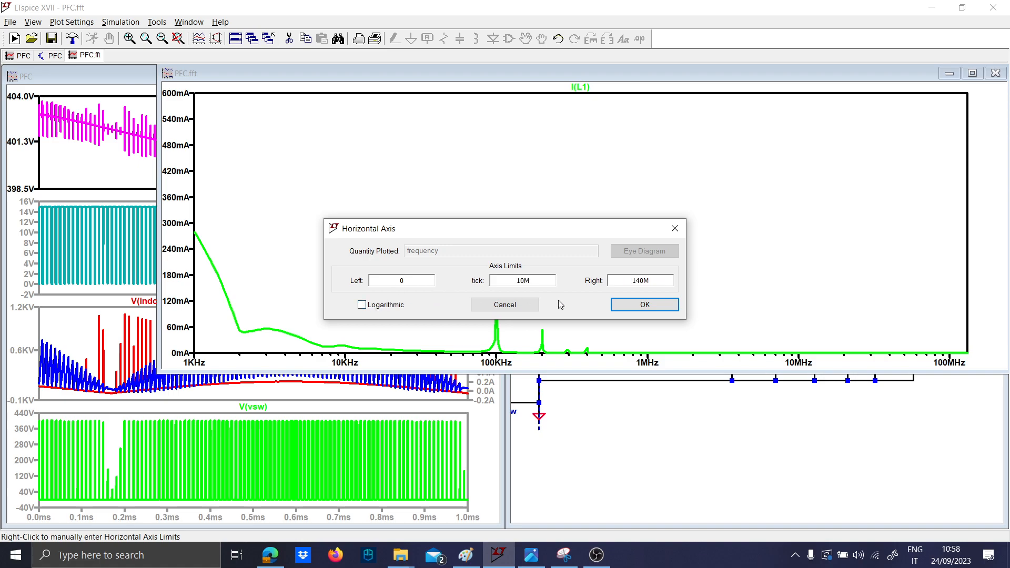
key("Return")
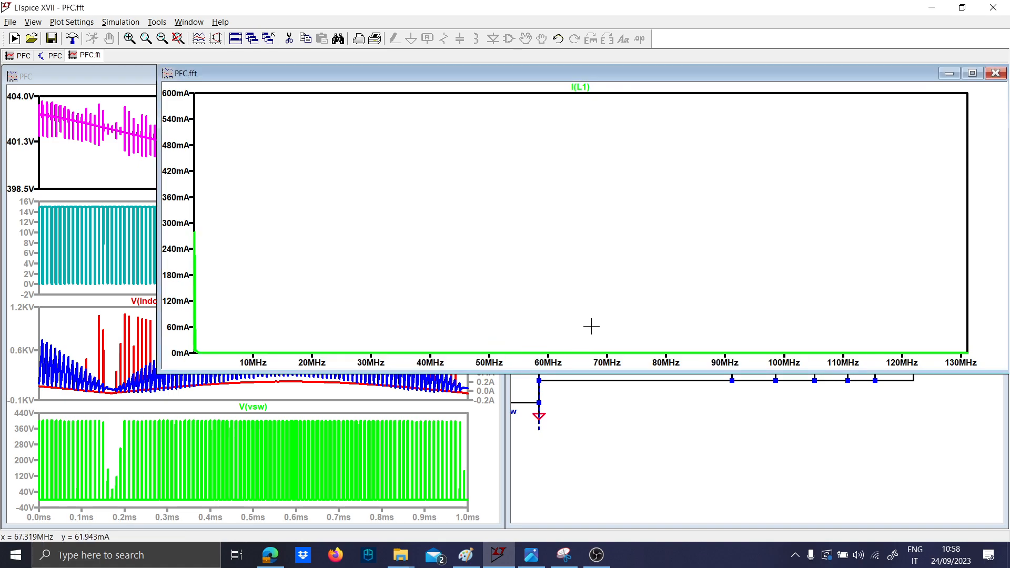
Examine the low end of the I(L1) spectrum, narrowing the range to about 0 to 14 kHz, and restore the full extent
left_click_drag(178, 234, 225, 357)
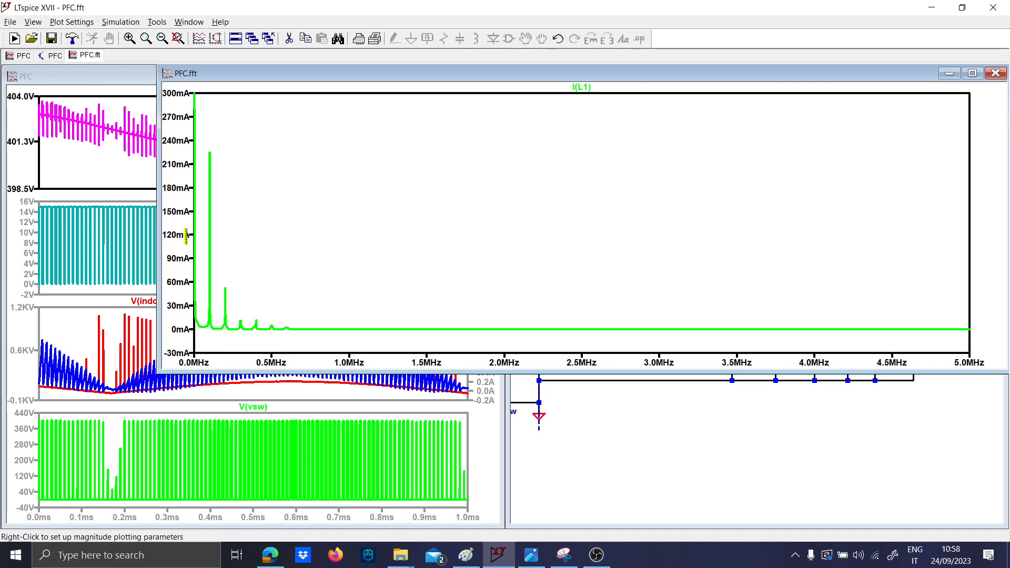
left_click_drag(310, 329, 194, 86)
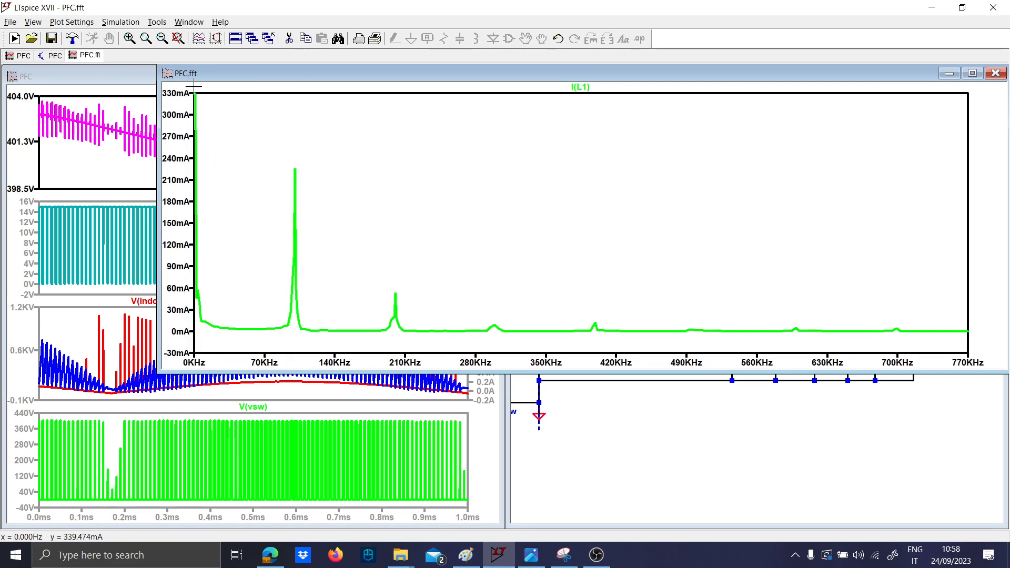
left_click_drag(595, 342, 191, 89)
left_click_drag(221, 338, 175, 81)
right_click(310, 184)
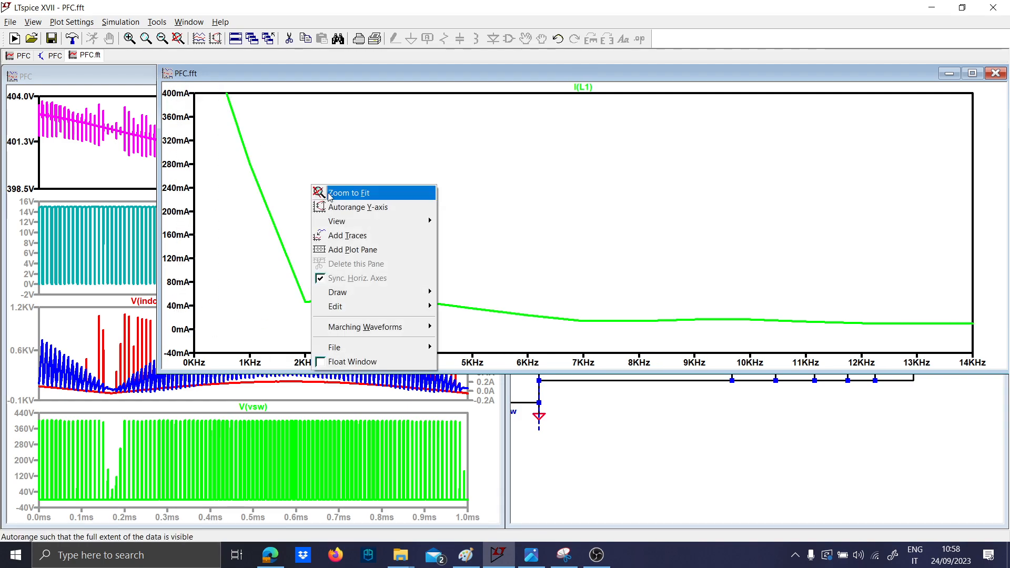
left_click(329, 192)
Examine the I(L1) spectrum from 0 to about 12 kHz on a scale of -70 to 700 mA, and close the spectrum
left_click_drag(204, 352, 180, 95)
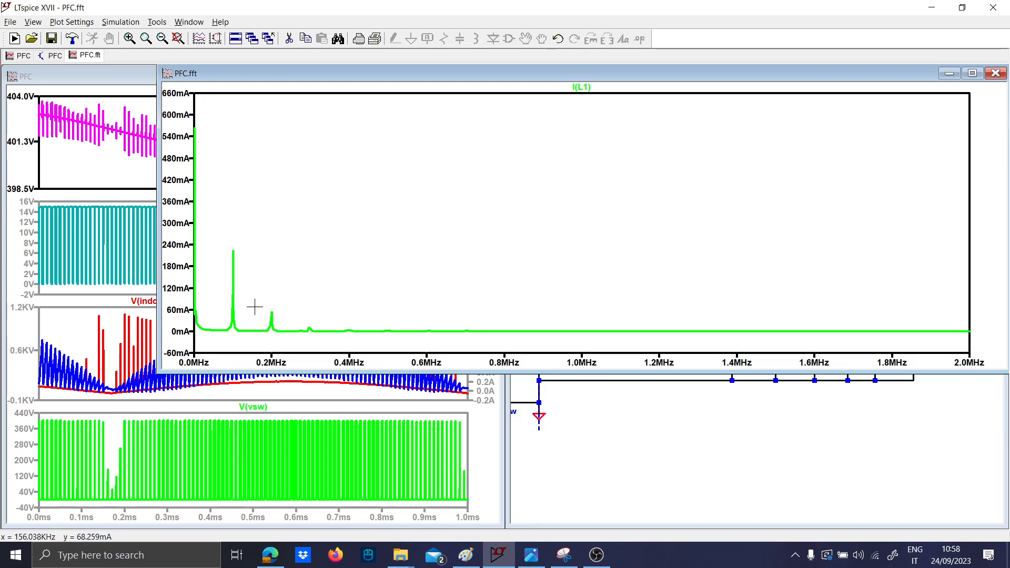
left_click_drag(320, 343, 192, 95)
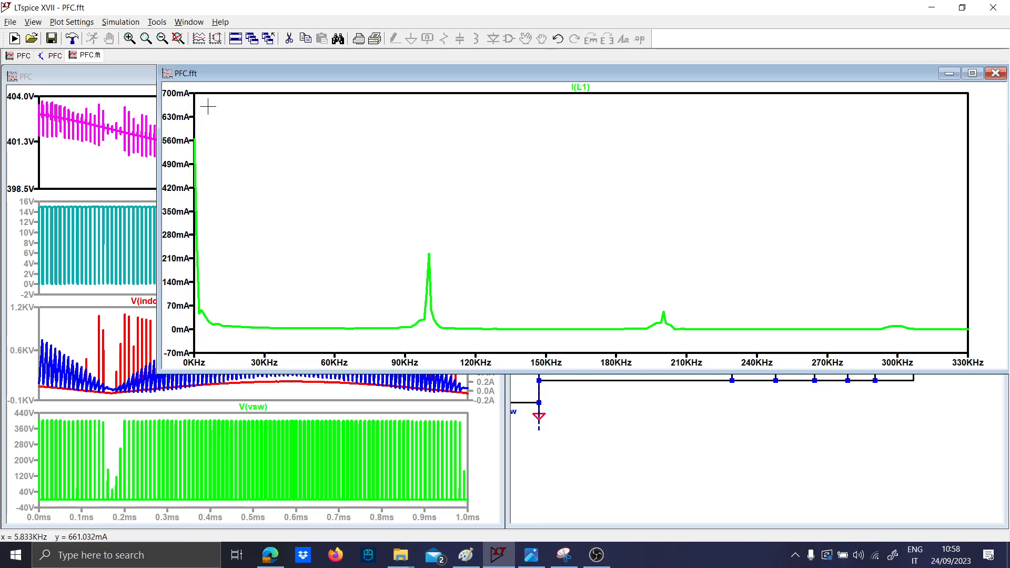
left_click_drag(221, 337, 193, 120)
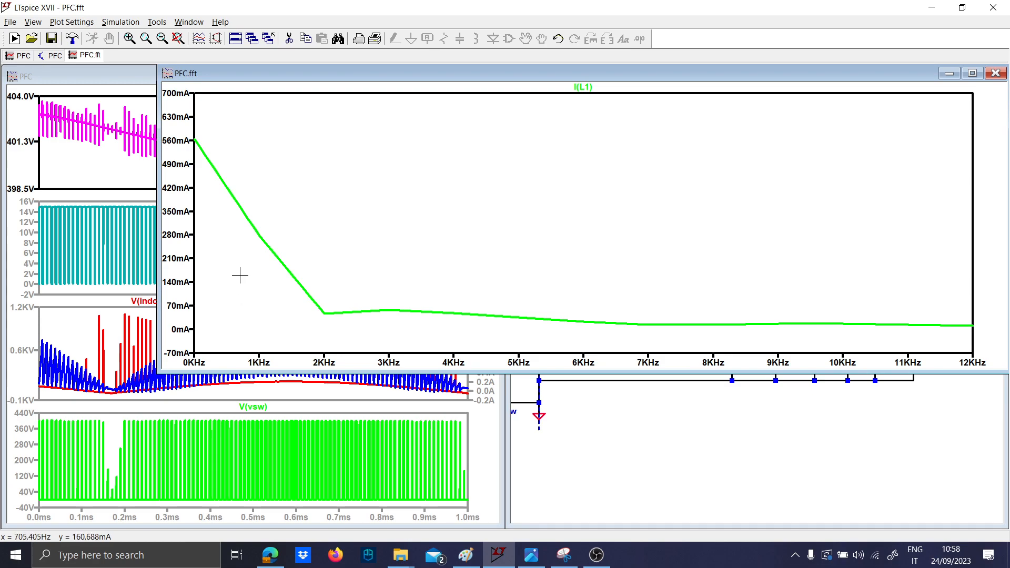
left_click(994, 74)
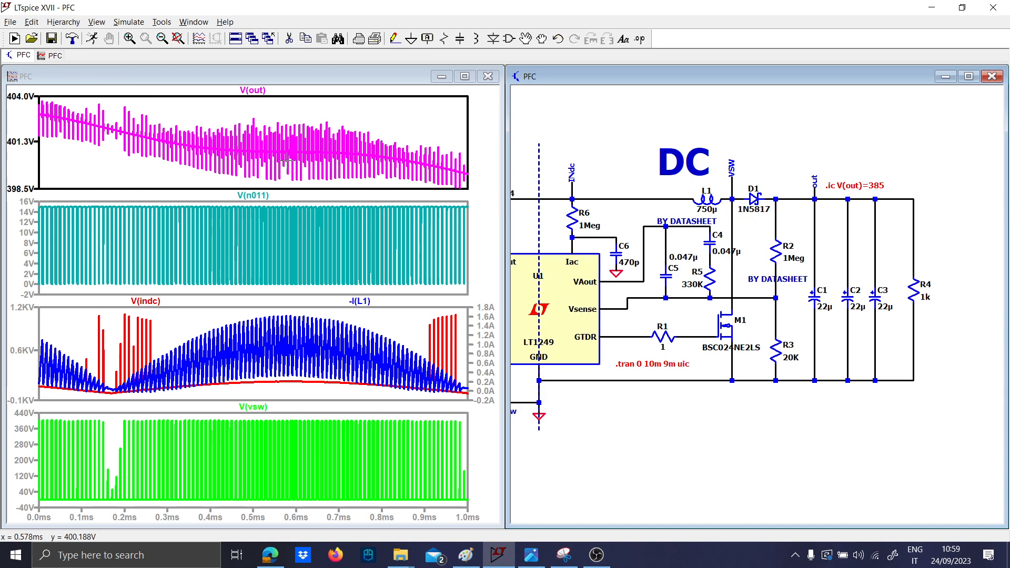
Narrow the waveforms to about 320 to 800 µs and replace the V(n011) trace with the drain current of MOSFET M1
left_click_drag(192, 390, 369, 308)
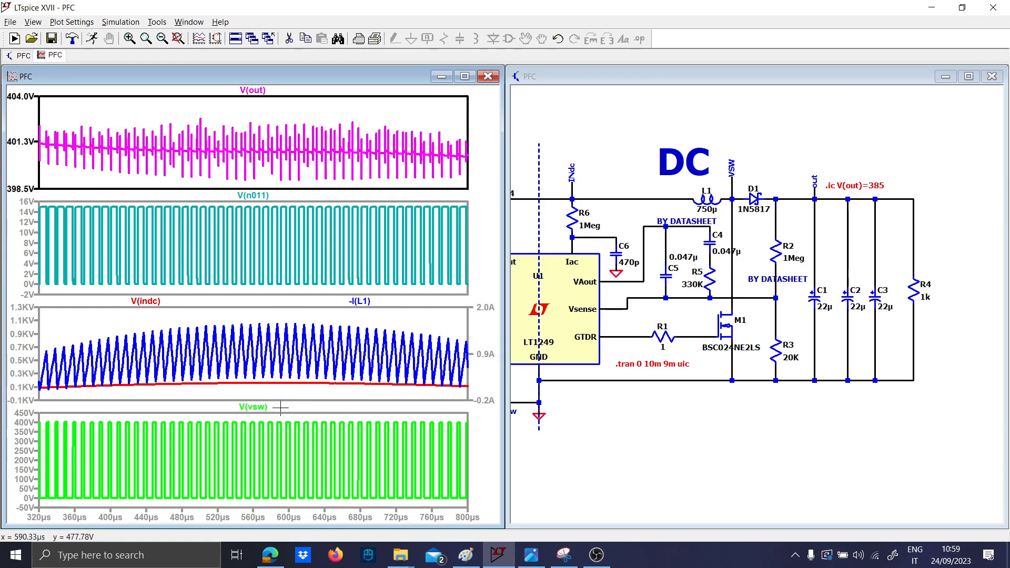
left_click(352, 260)
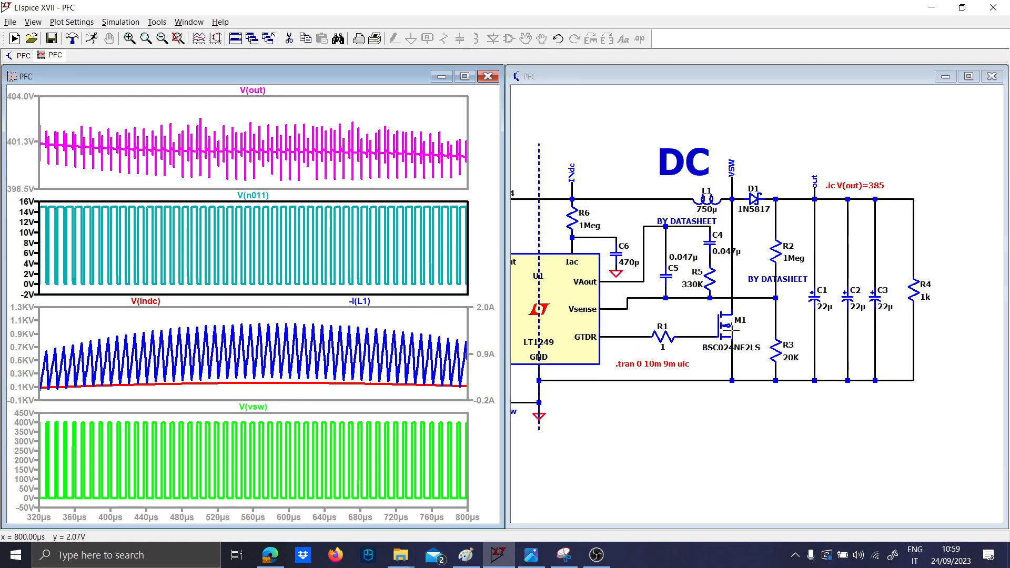
left_click(695, 312)
left_click(731, 317)
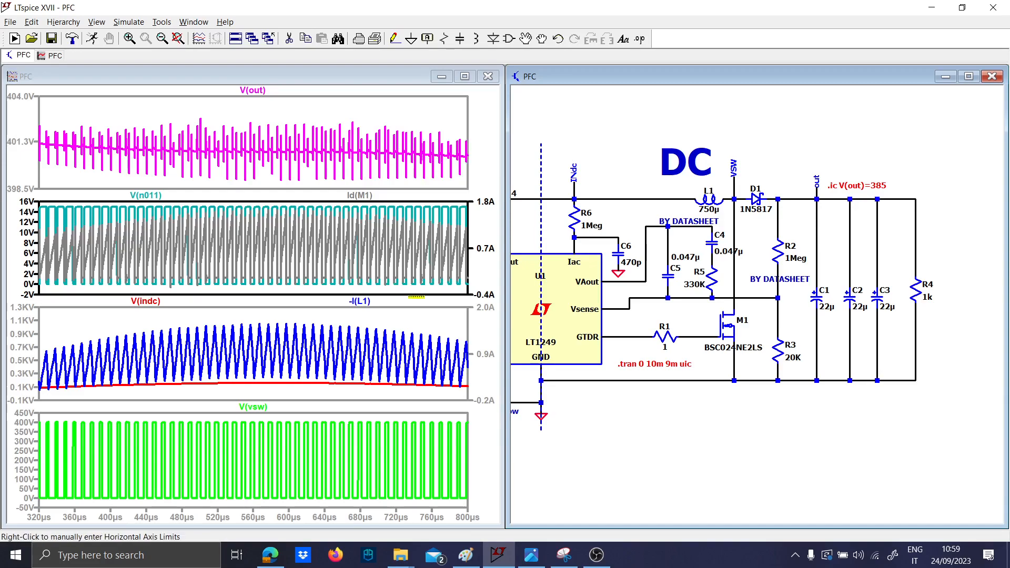
left_click(735, 310)
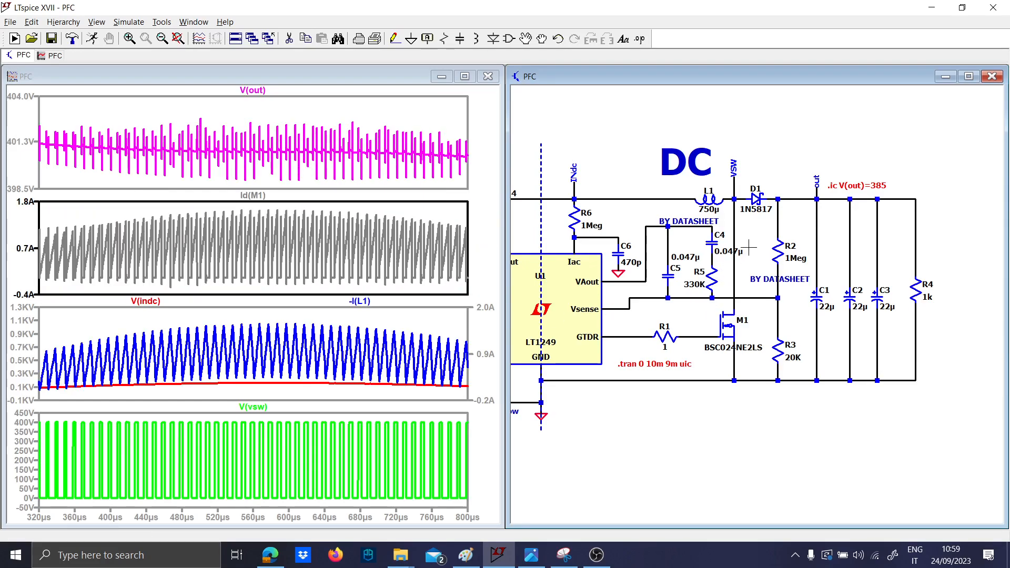
Plot the current through diode D1 in the V(out) pane
left_click(286, 181)
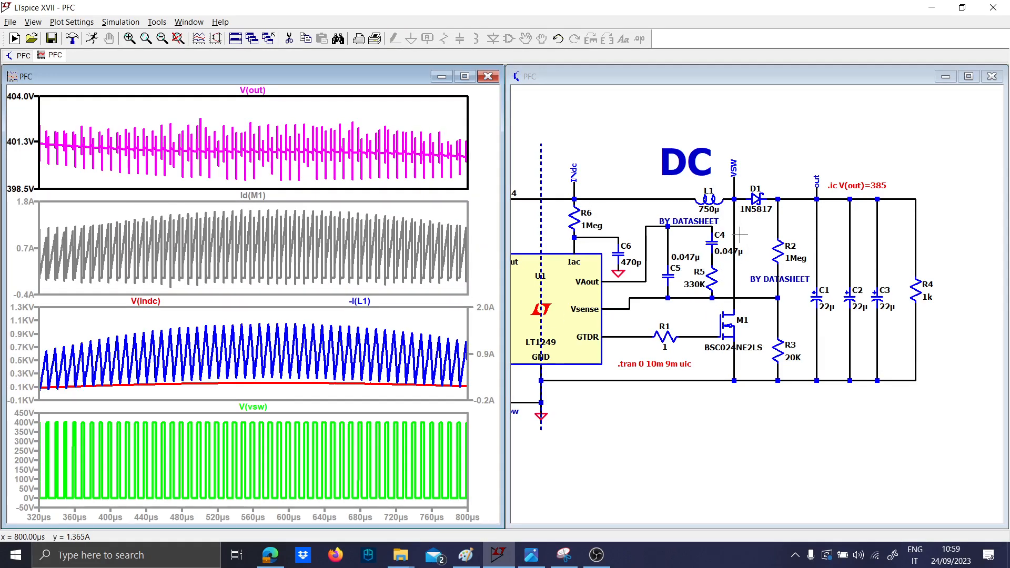
left_click(776, 221)
left_click(757, 195)
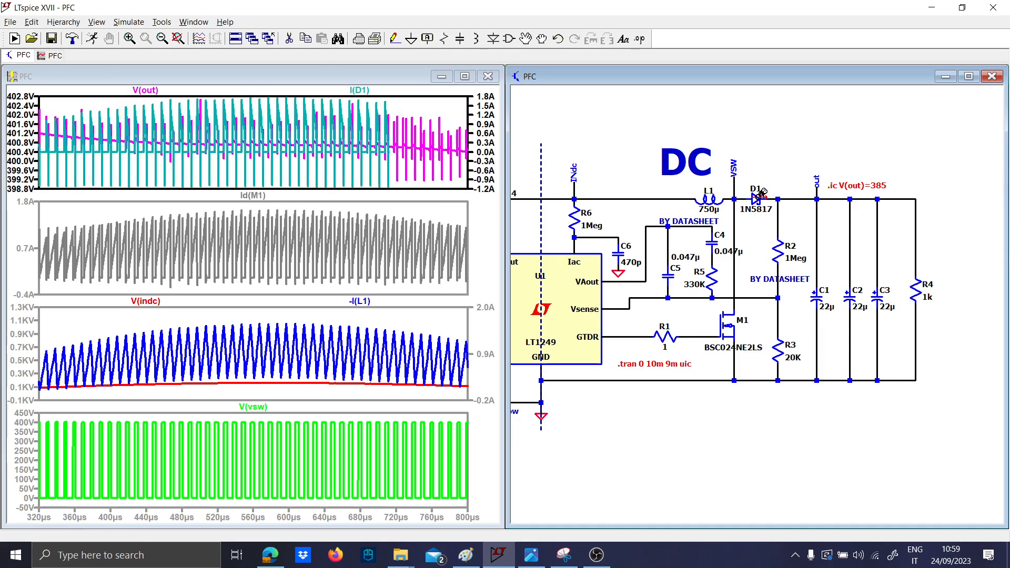